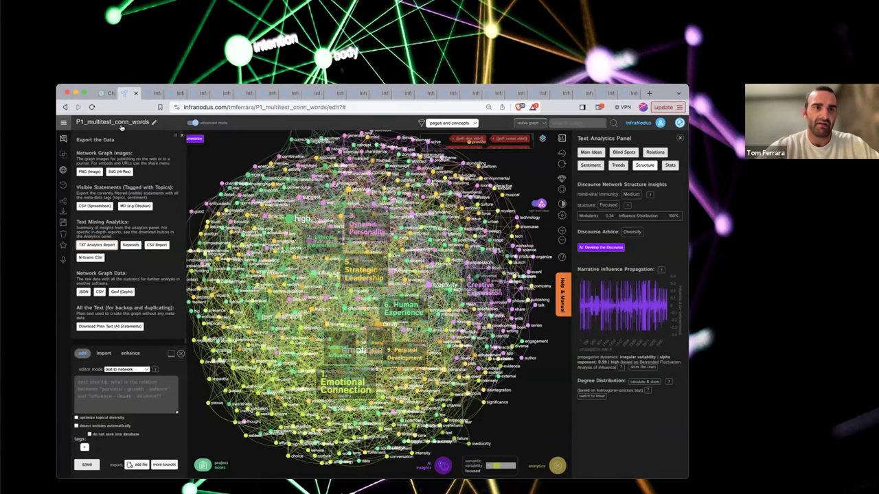
- Start a new text knowledge graph from a file upload, add enneagram_abbr3.pdf as the source and proceed to the import settings
click(626, 94)
click(147, 240)
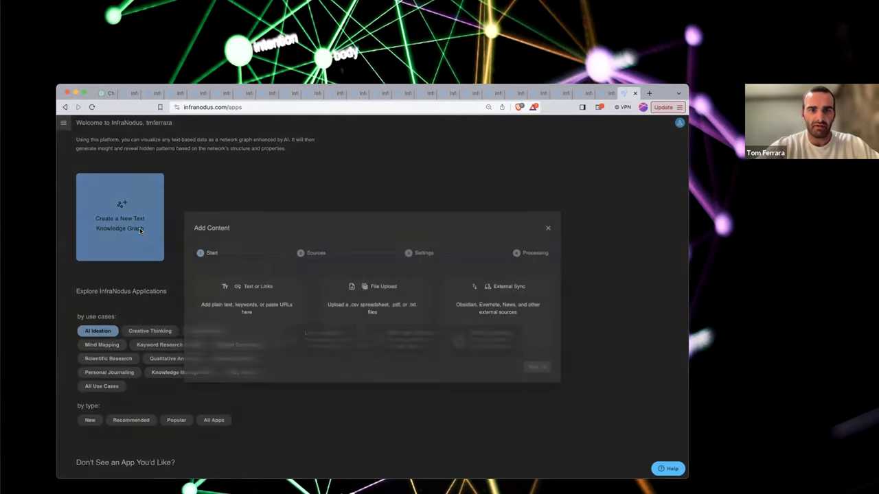
click(366, 309)
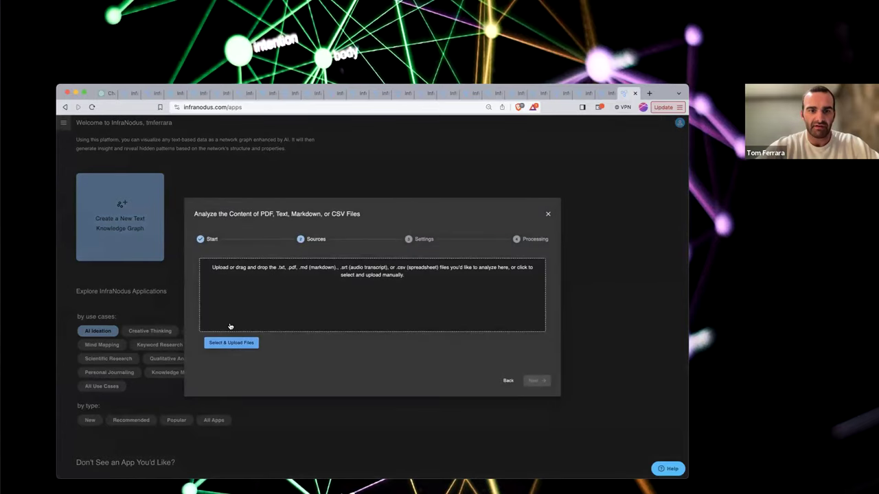
click(349, 280)
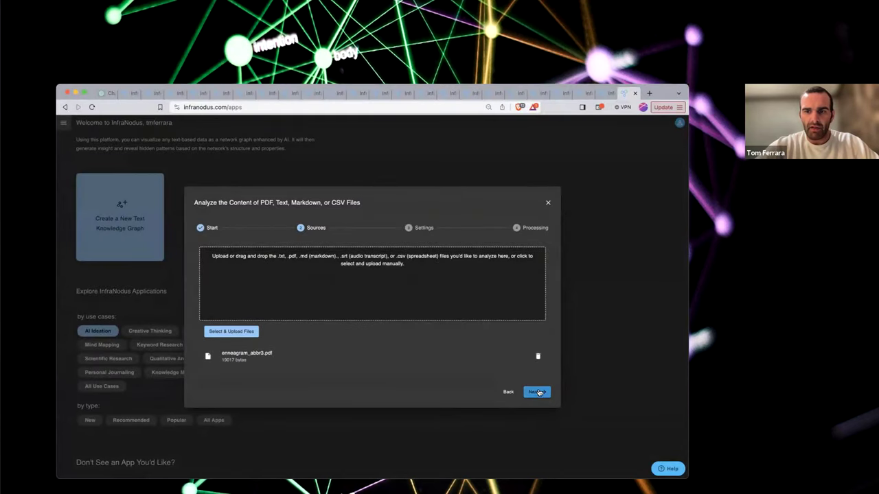
click(535, 392)
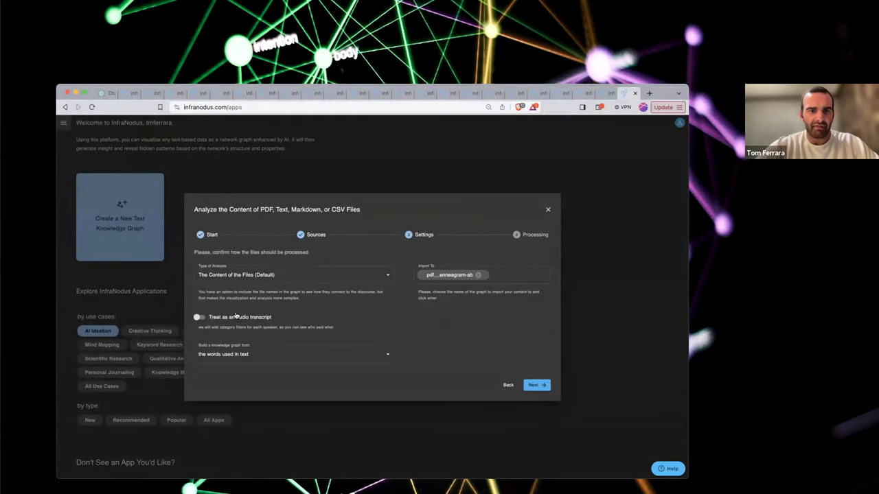
- Examine the available options for the type of analysis and for what the knowledge graph is built from
click(271, 279)
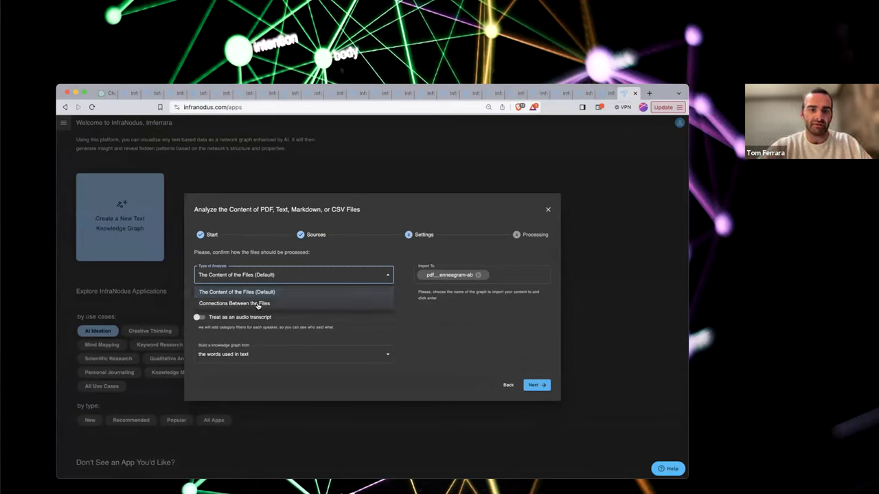
click(328, 317)
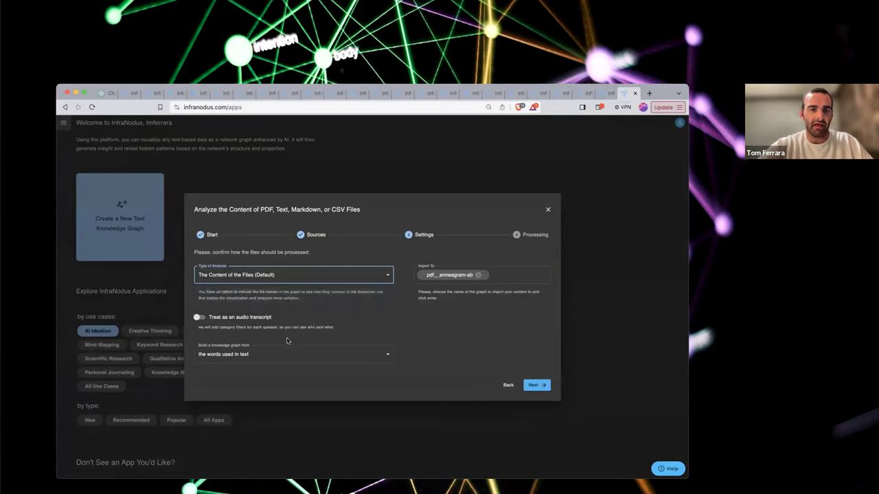
click(244, 355)
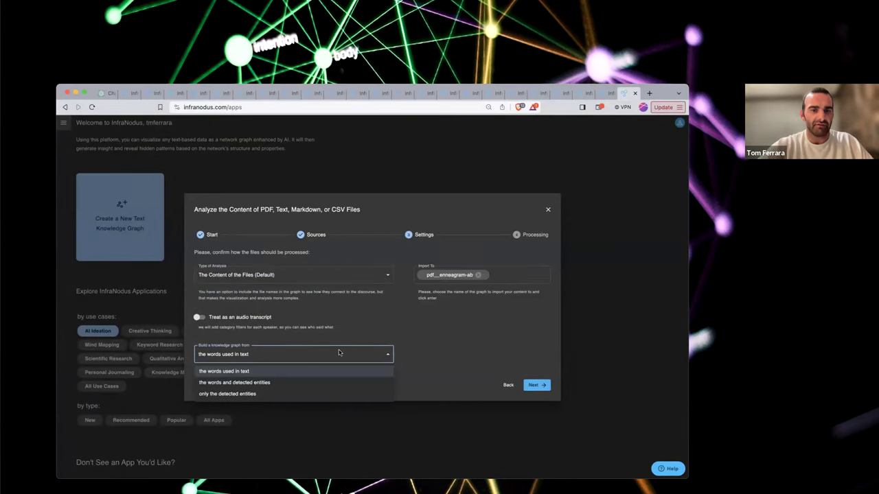
click(461, 352)
click(354, 356)
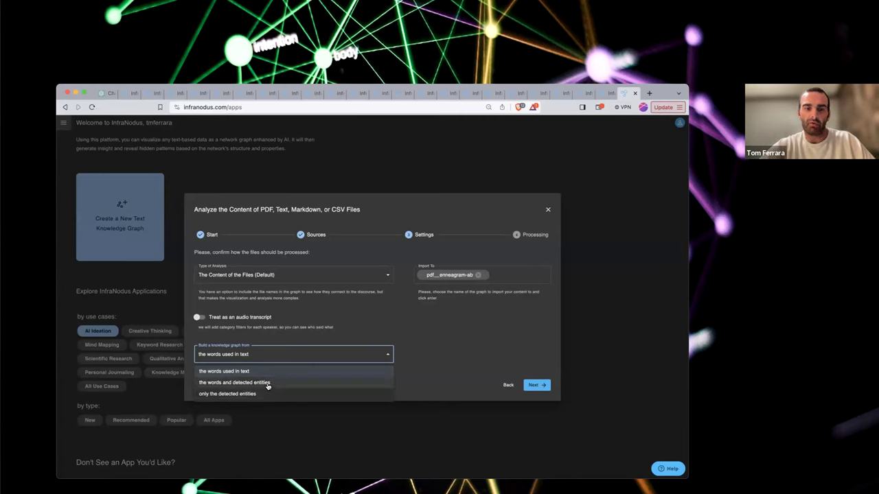
click(293, 306)
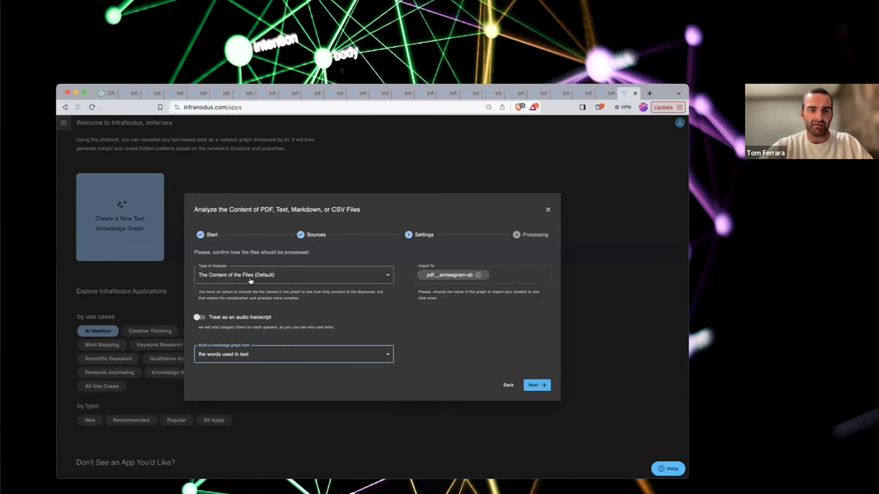
click(259, 278)
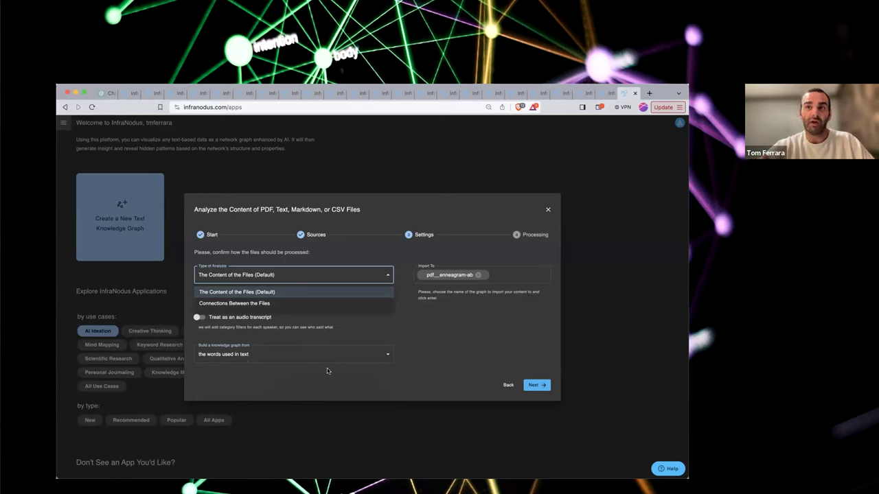
- Return to the P1_multitest_conn_words graph, restore its hidden PDF file nodes and show the main ideas analysis
click(134, 98)
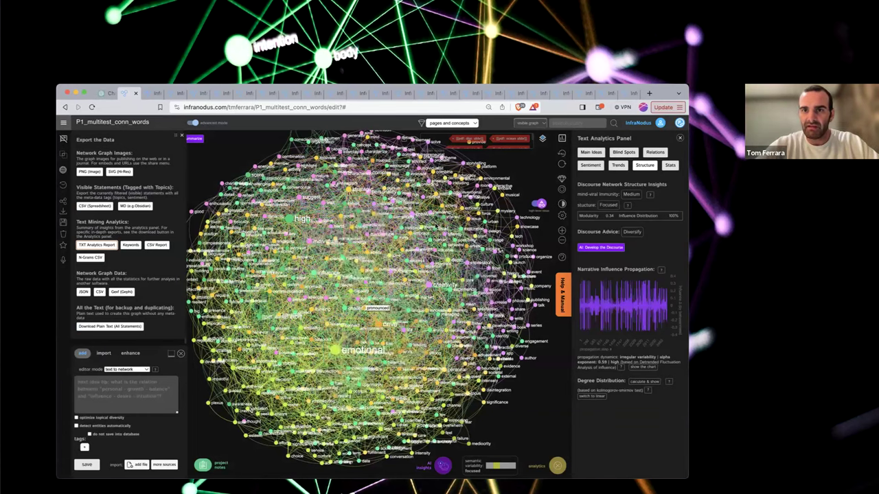
click(474, 139)
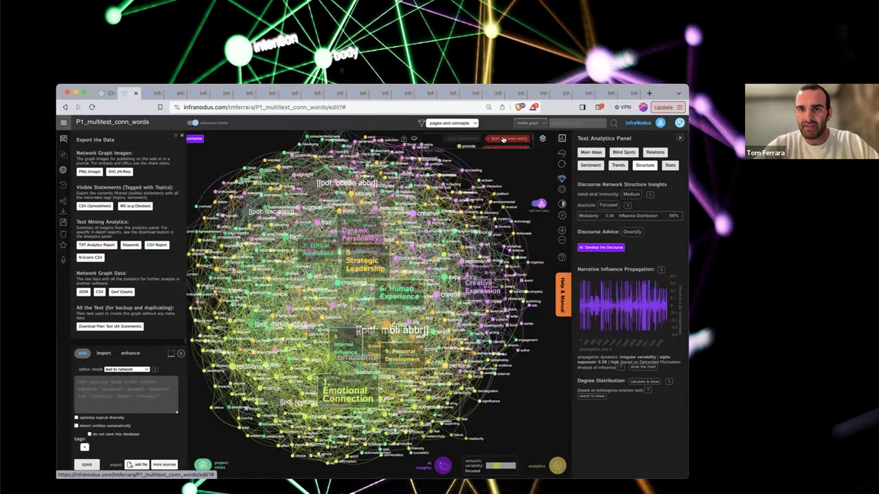
click(494, 139)
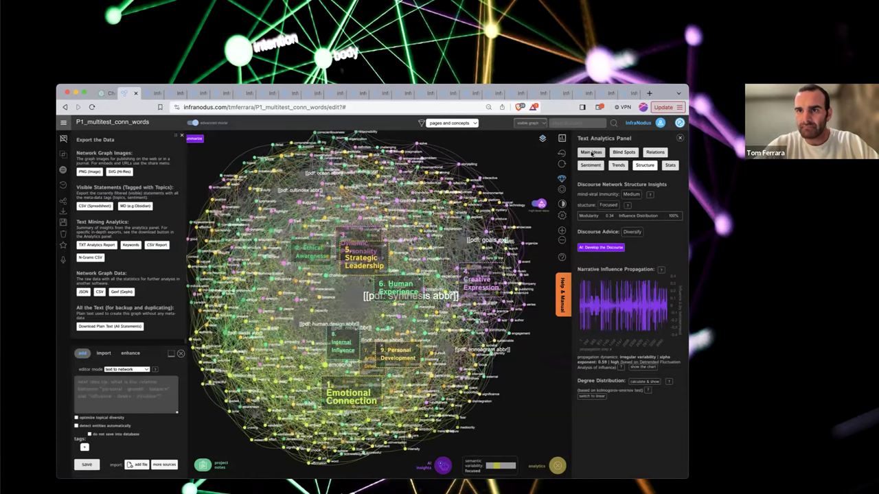
click(591, 152)
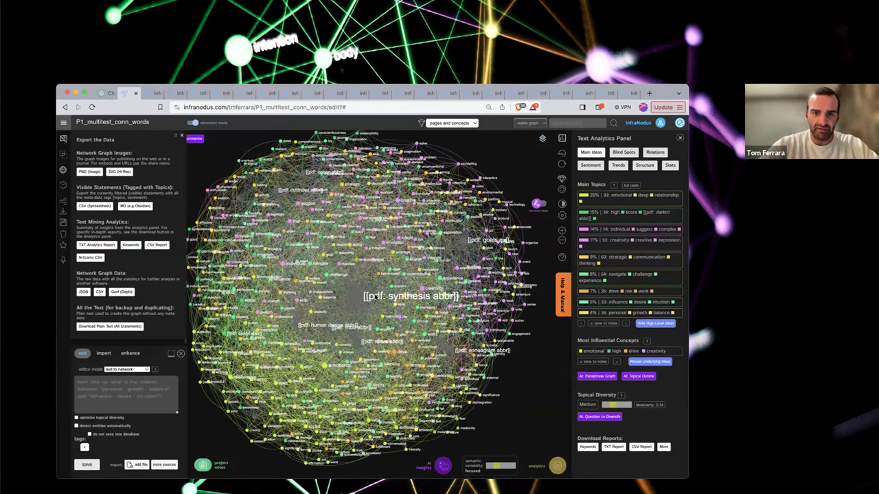
- Select the human design, mbti, goals ex, ocean, cultindex, enneagram and rdrive PDF nodes to highlight their connections
click(294, 325)
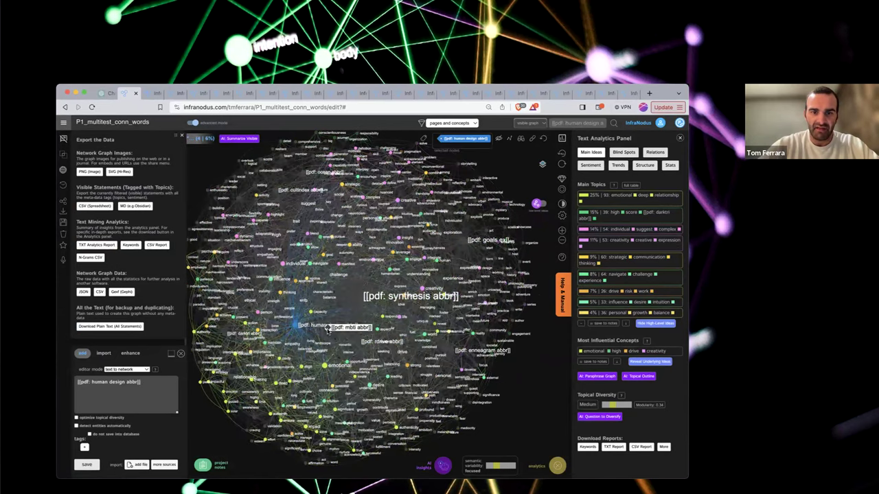
click(326, 328)
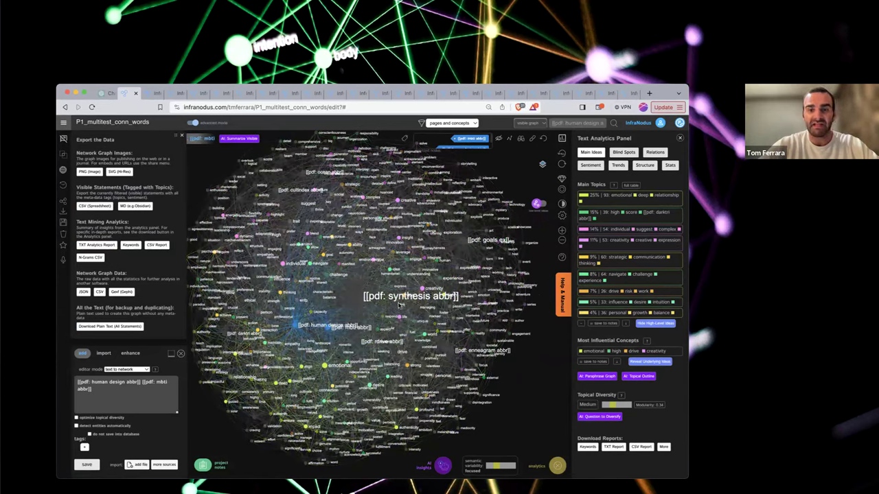
click(464, 240)
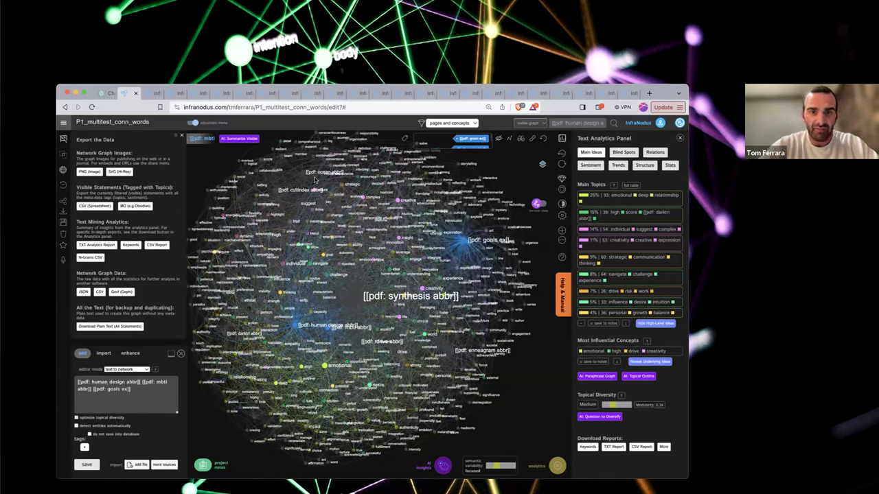
click(306, 173)
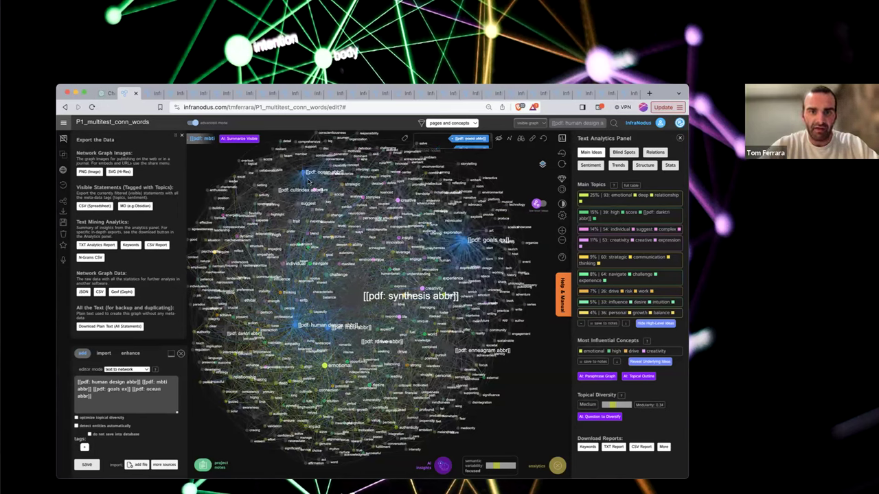
click(277, 191)
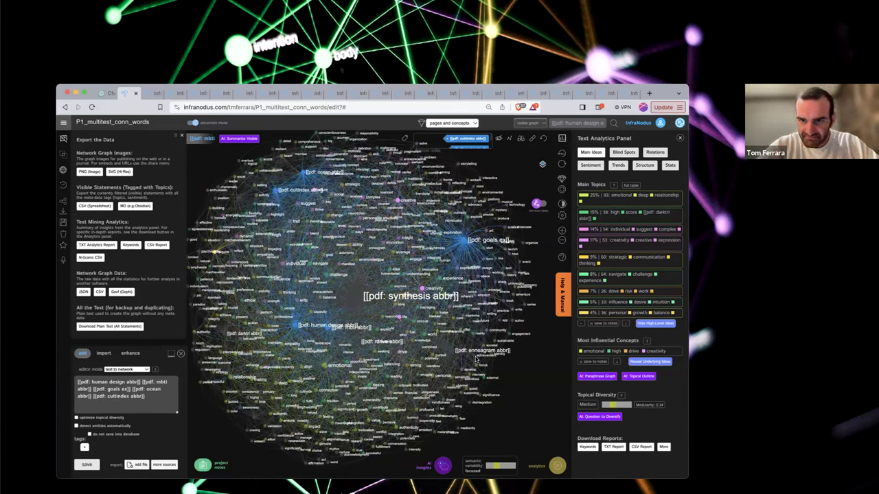
click(476, 356)
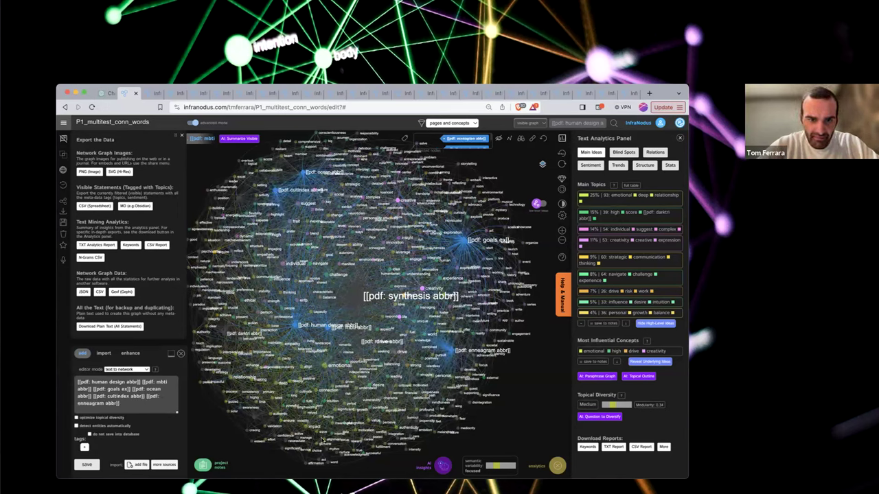
click(358, 343)
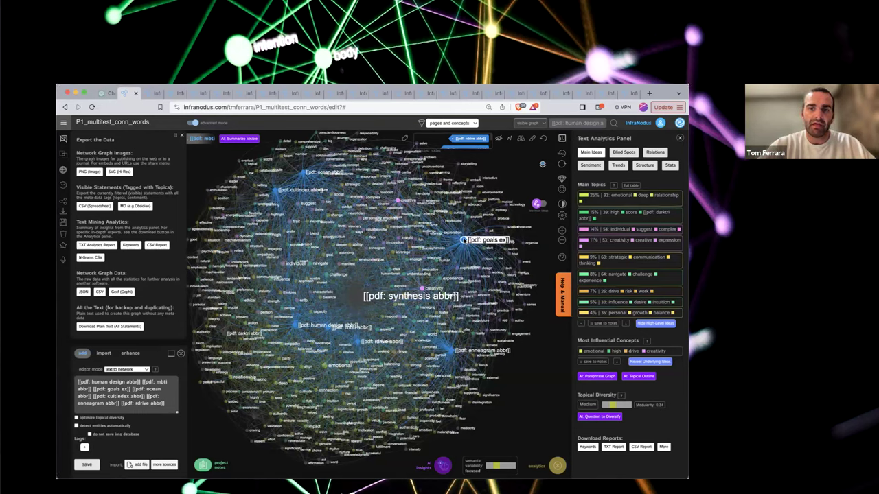
- Deselect all the highlighted PDF file nodes in the graph one by one
click(464, 239)
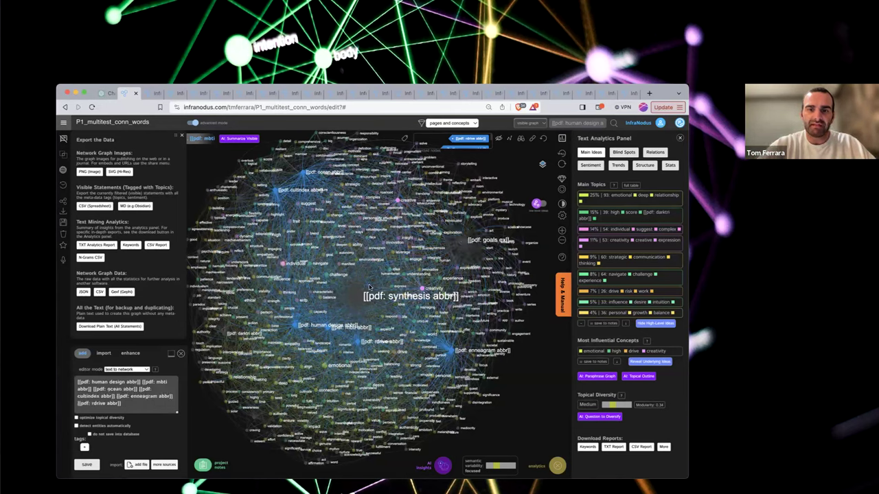
click(293, 327)
click(356, 344)
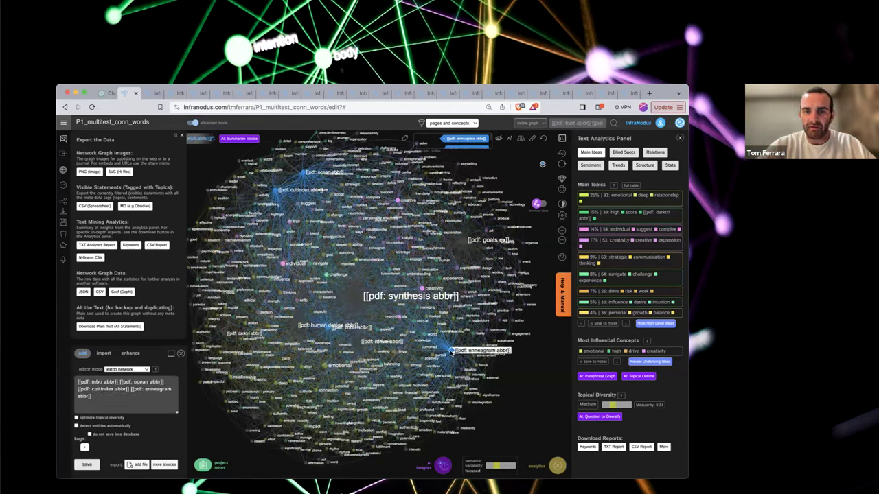
click(450, 352)
click(348, 327)
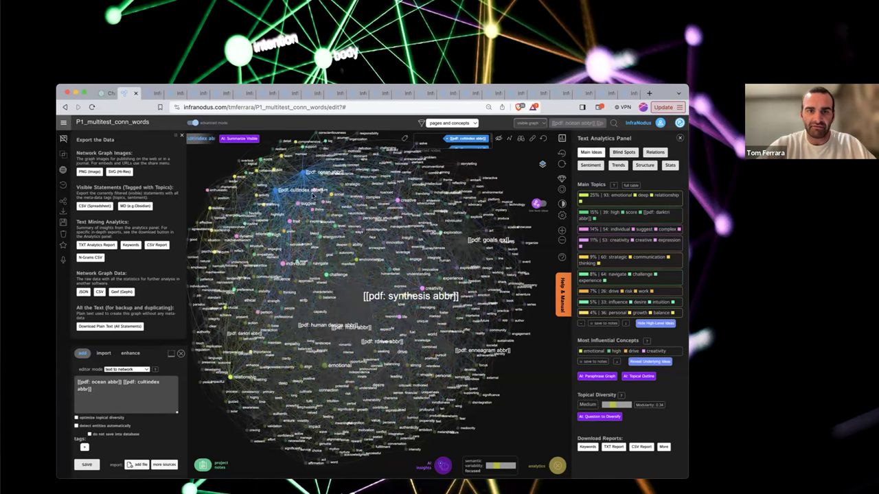
click(304, 171)
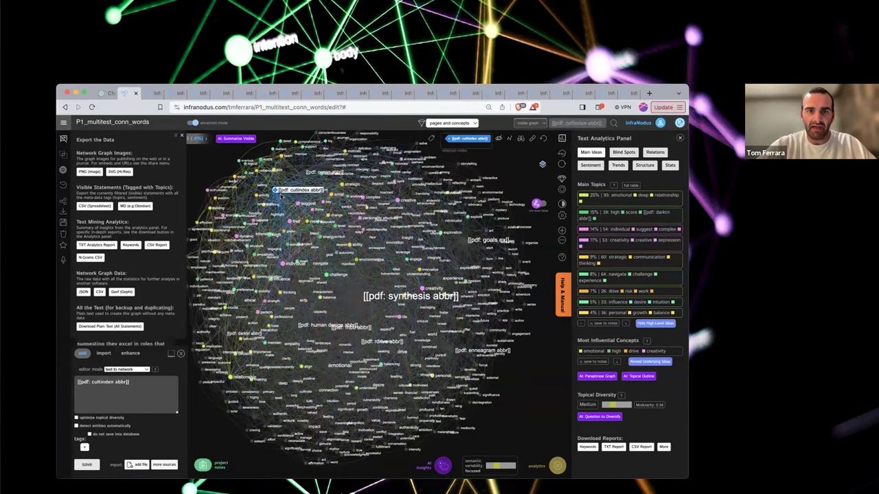
click(280, 196)
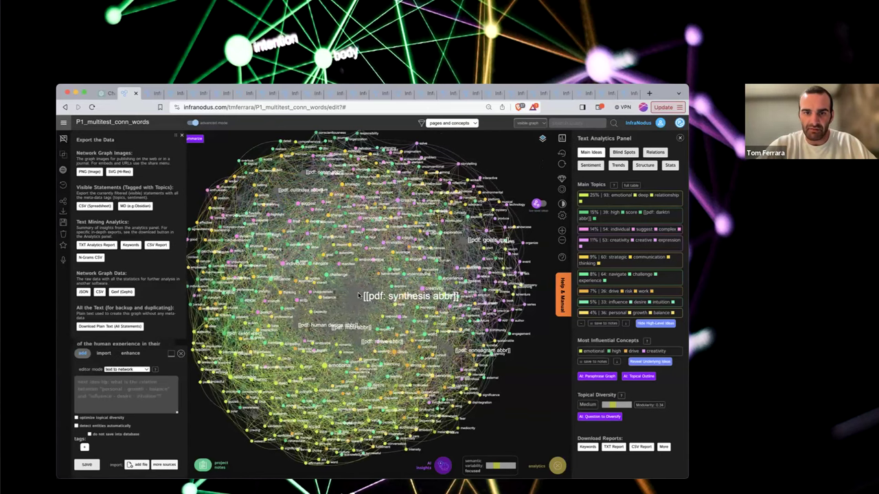
- Hide the human design, mbti, rdrive, cultindex, ocean, goals ex and enneagram PDF nodes from the graph
click(295, 326)
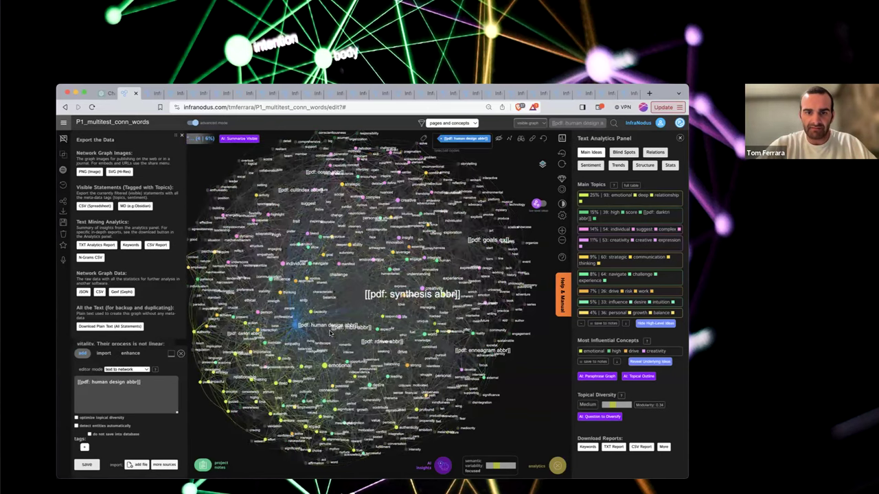
click(329, 329)
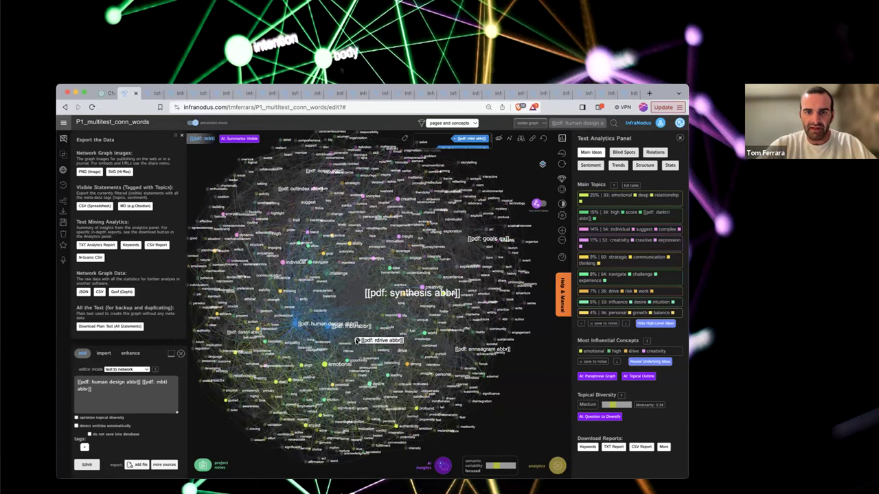
click(355, 340)
click(278, 189)
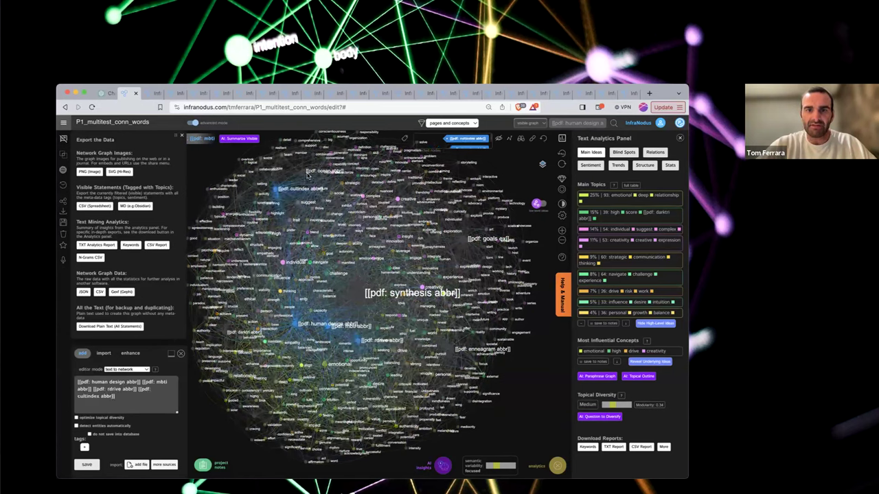
click(307, 172)
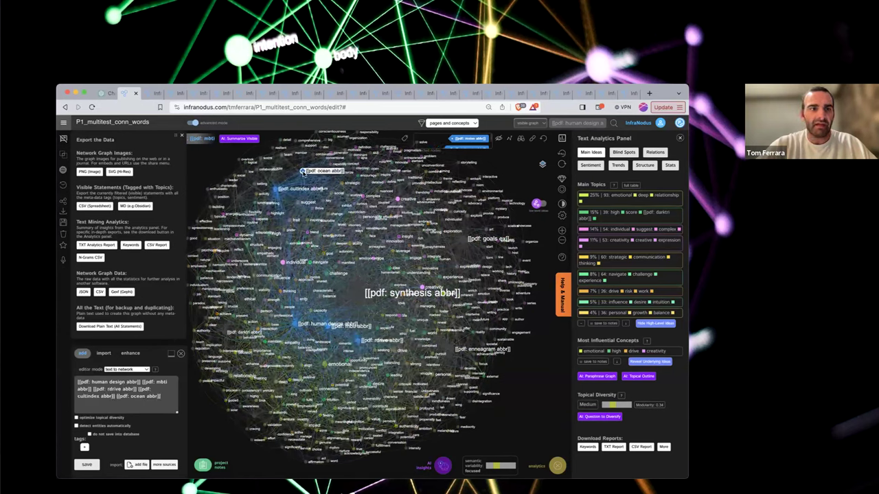
click(465, 240)
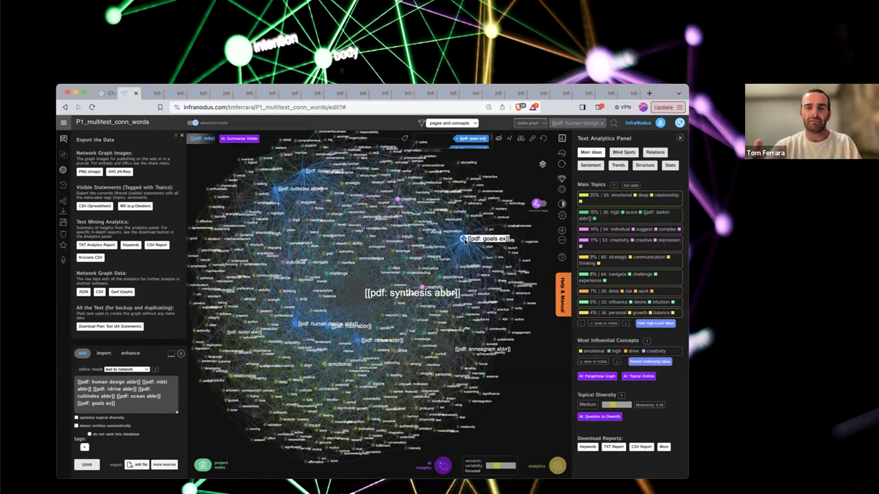
click(451, 350)
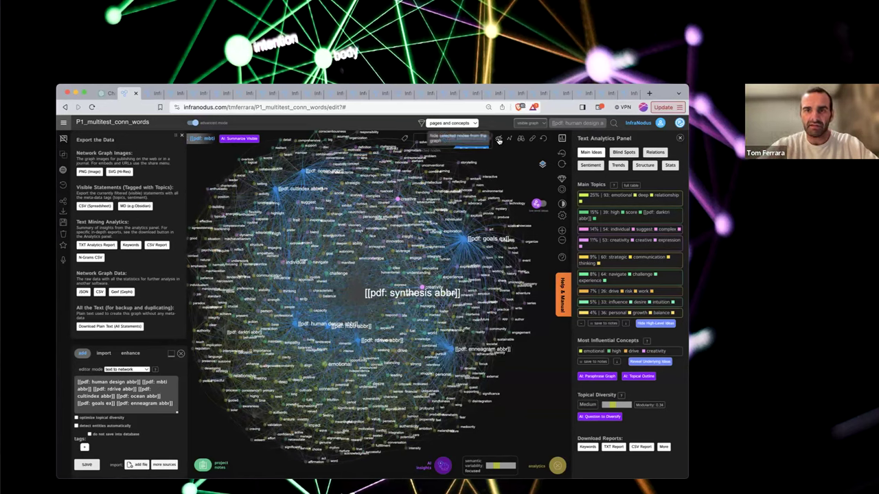
click(499, 140)
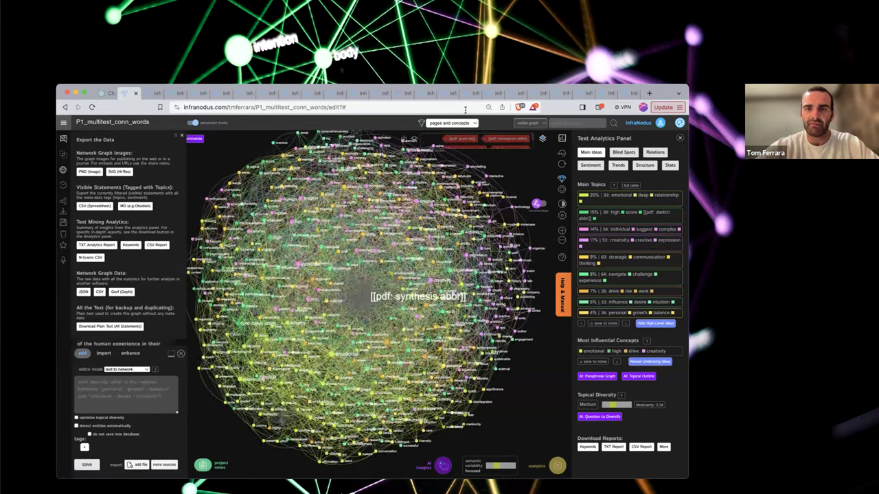
- Hide the synthesis abbr PDF node from the graph as well
click(363, 296)
click(498, 140)
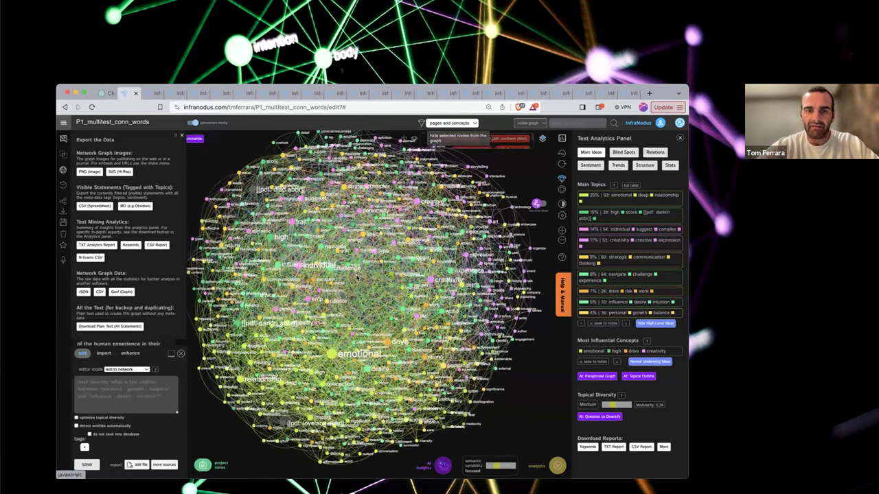
click(291, 422)
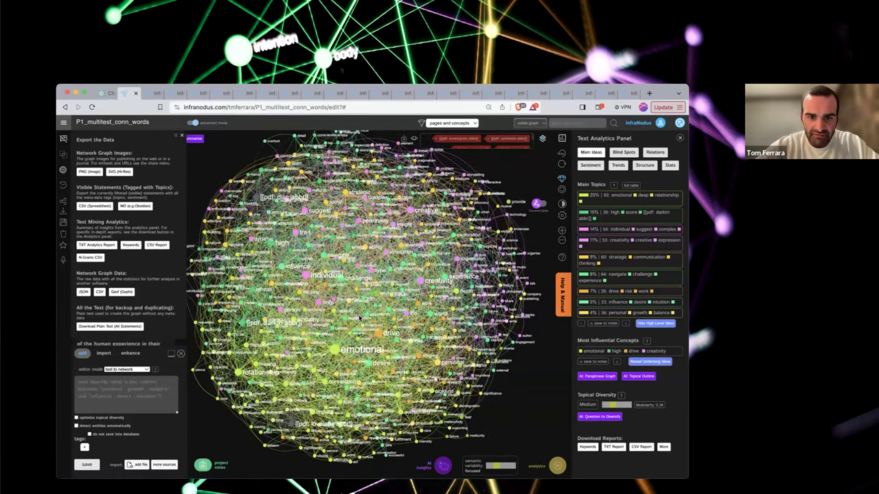
- Hide the remaining lovelang abbr, disc abbr and dark triad abbr PDF nodes from the graph
click(499, 140)
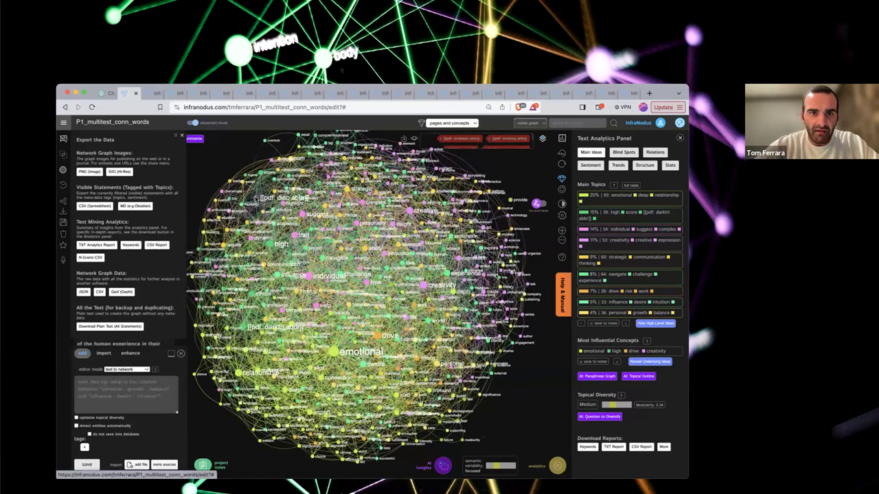
click(257, 197)
click(496, 140)
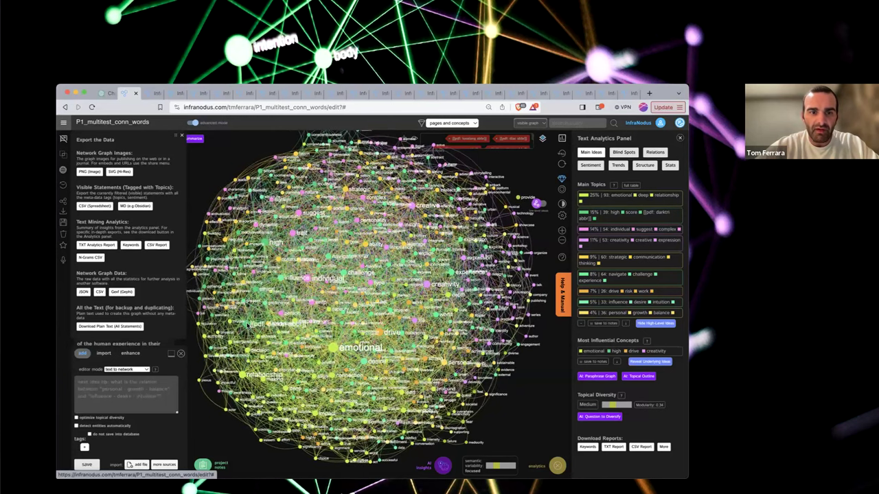
click(249, 324)
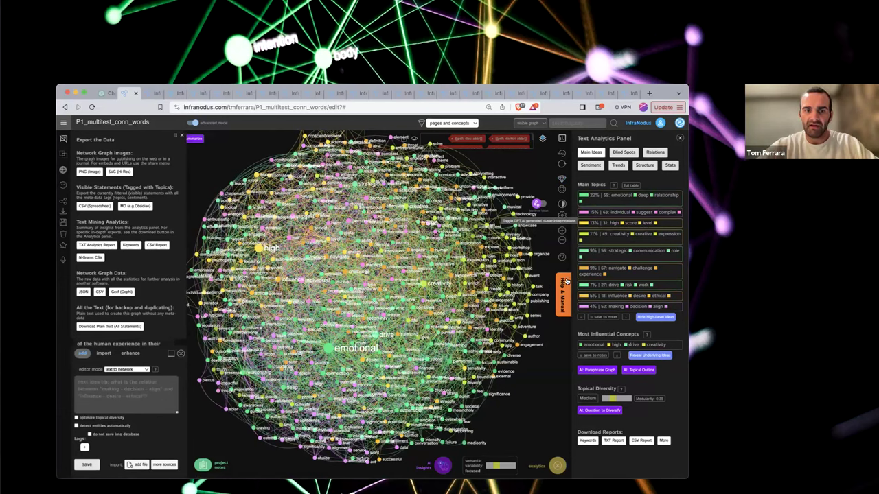
- Reveal the high-level ideas so the main topics of P1_multitest_conn_words get descriptive names
click(651, 319)
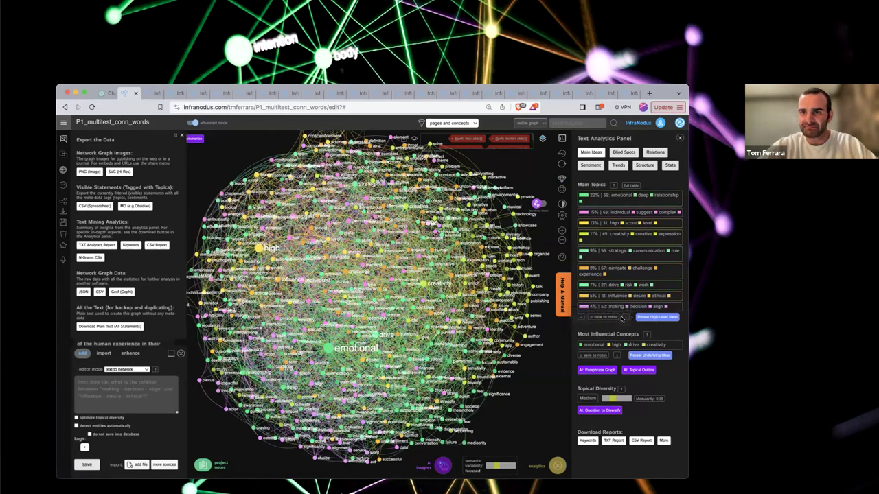
click(658, 319)
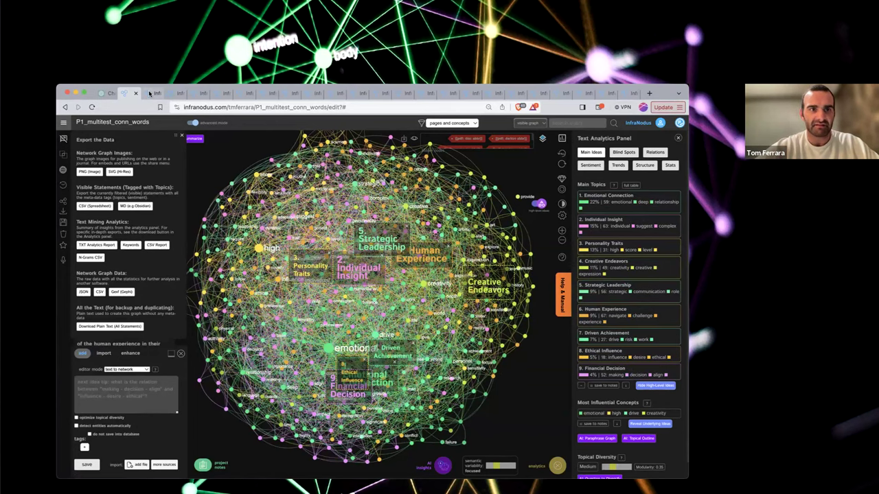
- Glance at P1_multitest_conn_ent, then close the data export options in P1_multitest_conn_words and read through its statements
click(149, 93)
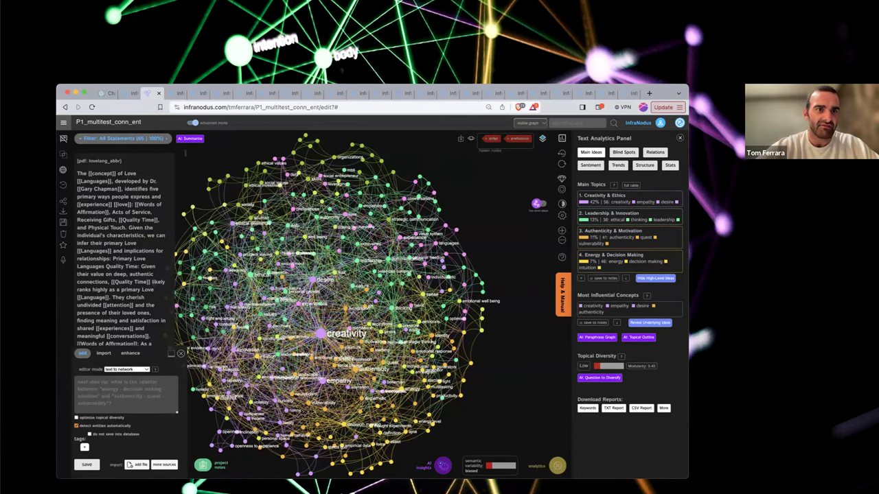
click(128, 94)
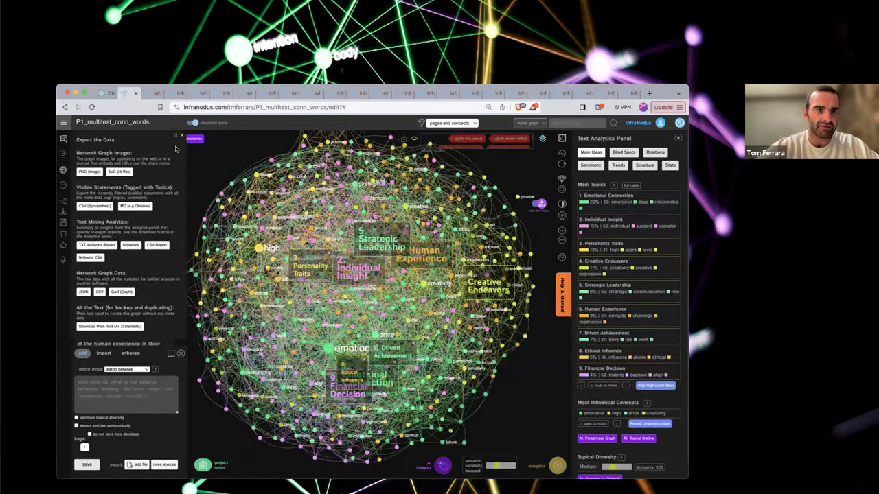
click(135, 206)
scroll(118, 270, down, 10)
scroll(119, 270, down, 10)
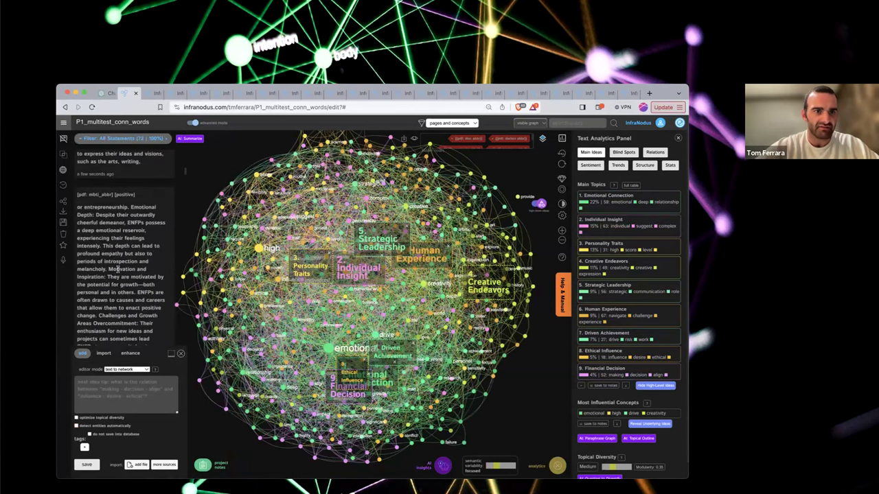
scroll(130, 161, up, 3)
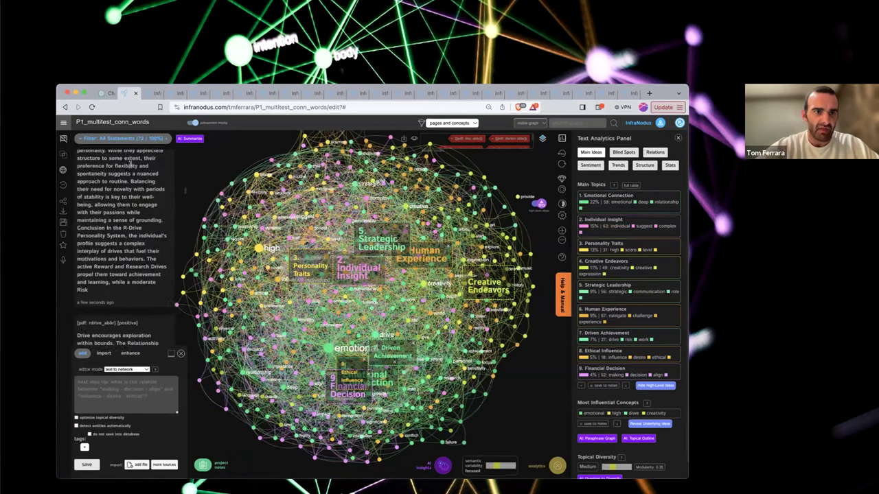
- Read the entity-linked statements in P1_multitest_conn_ent and turn on the high-level idea labels in its graph
click(149, 93)
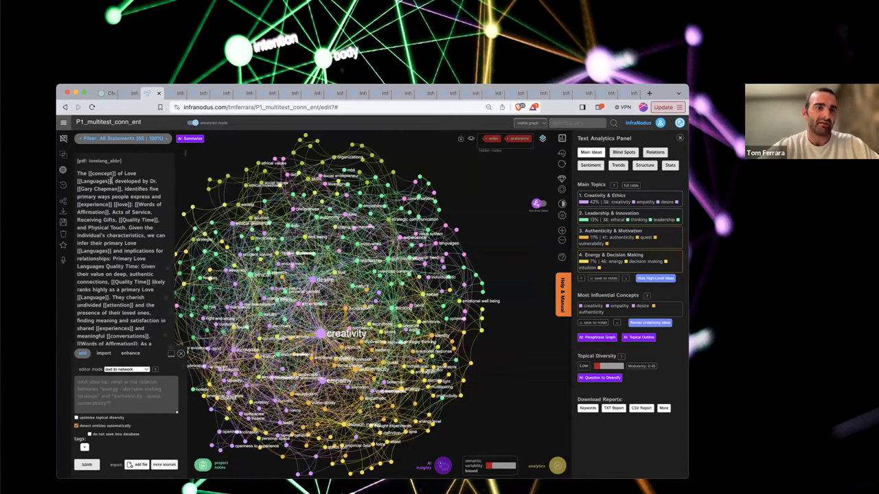
scroll(111, 179, down, 1)
scroll(114, 220, down, 4)
scroll(115, 227, down, 2)
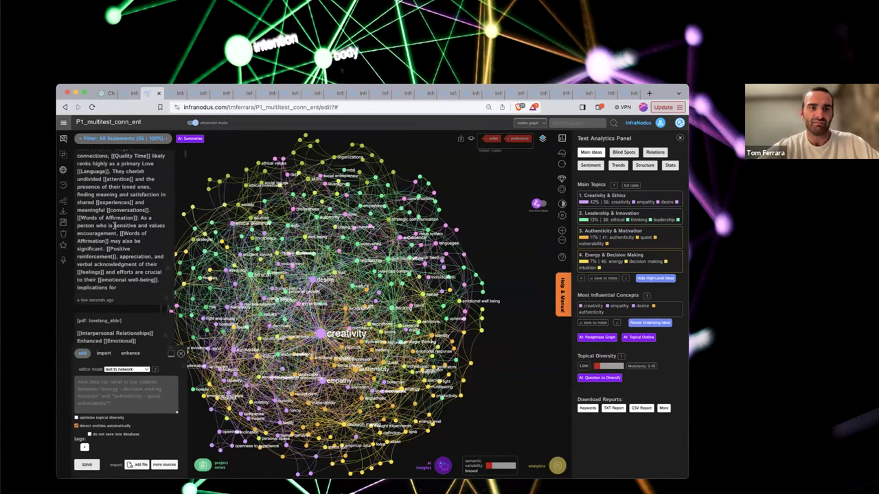
scroll(114, 225, down, 1)
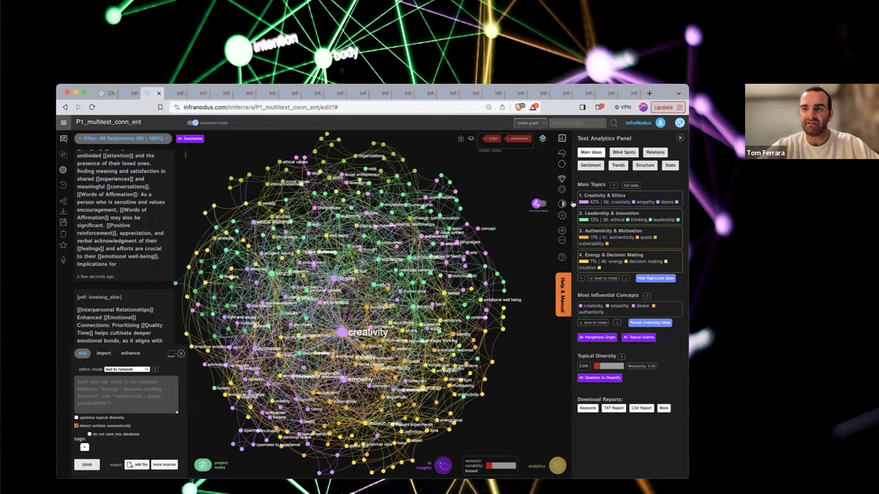
click(541, 205)
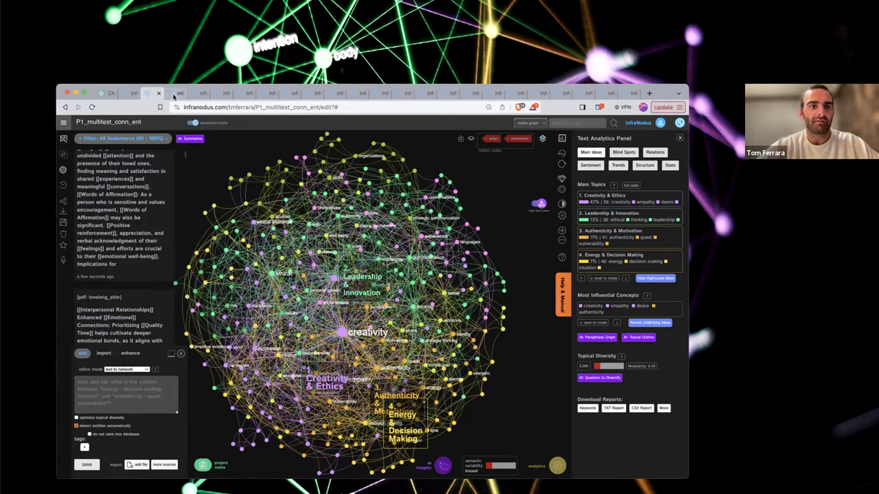
- View the P1_multitest_cont_words, P1_multitest_cont_ent, P2_multitest_conn_words and P2_multitest_conn_ent graphs in turn
click(173, 95)
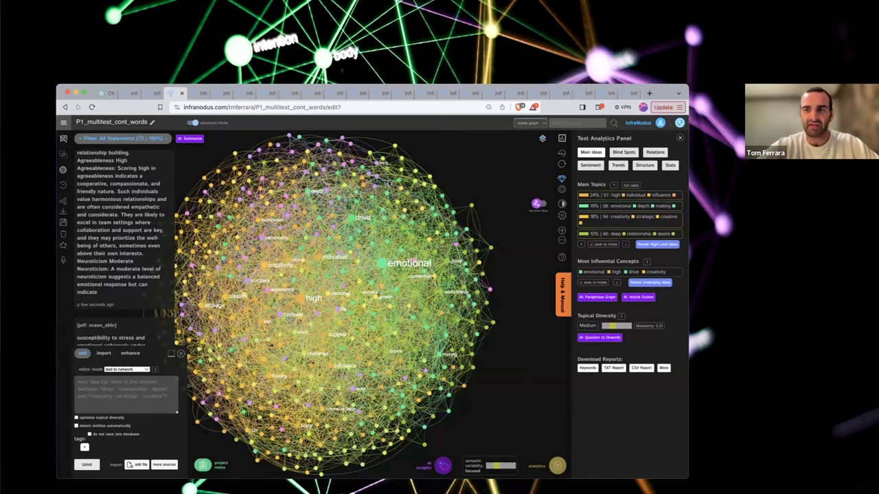
click(194, 92)
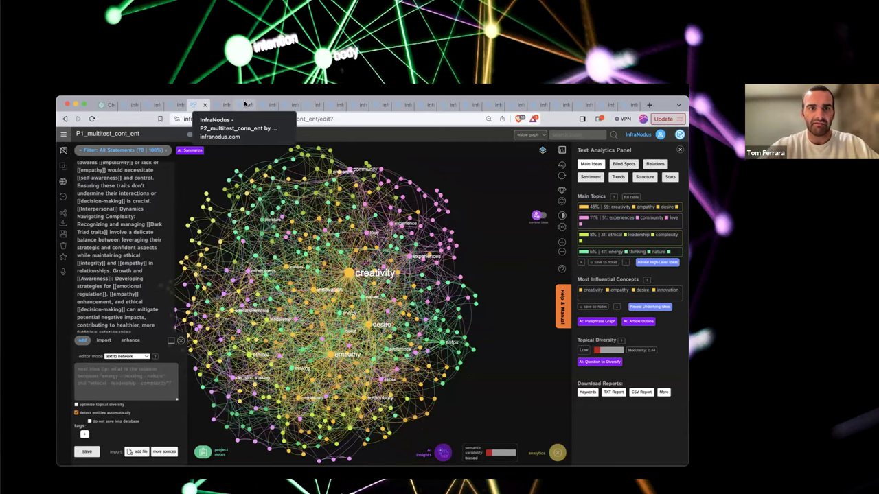
click(220, 107)
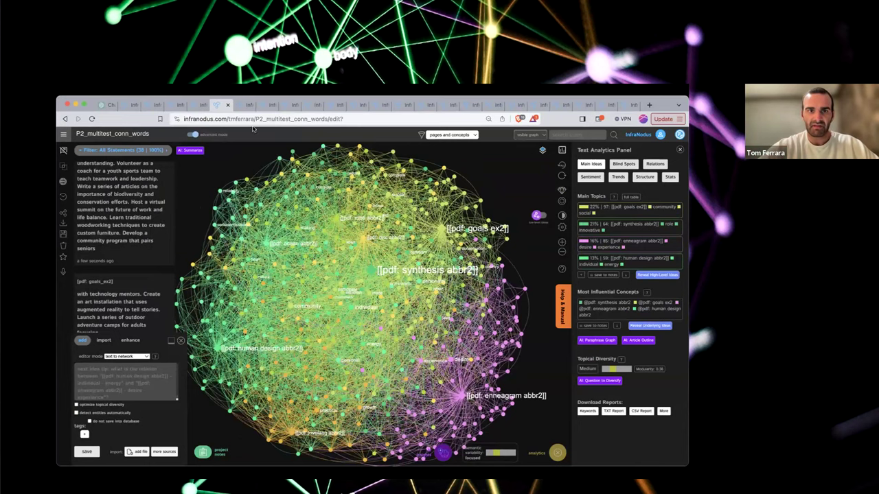
click(245, 107)
- Open the P2_multitest_cont_words graph and improve its force layout
click(265, 106)
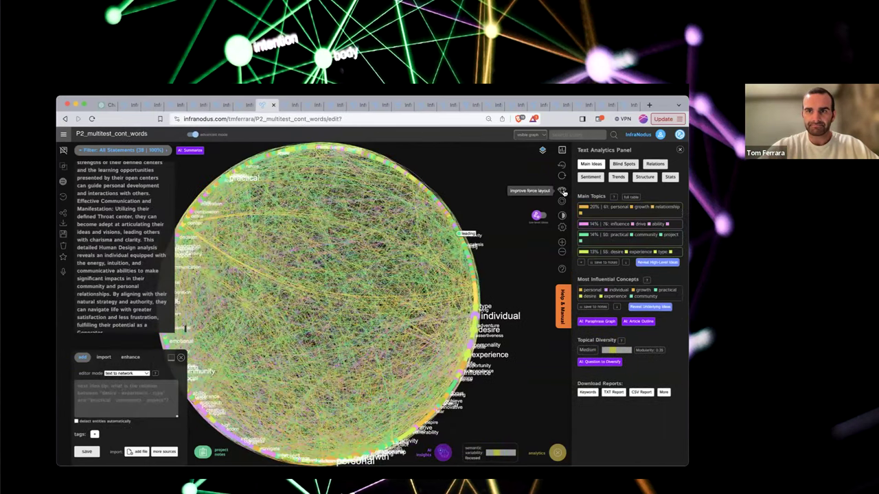
click(562, 191)
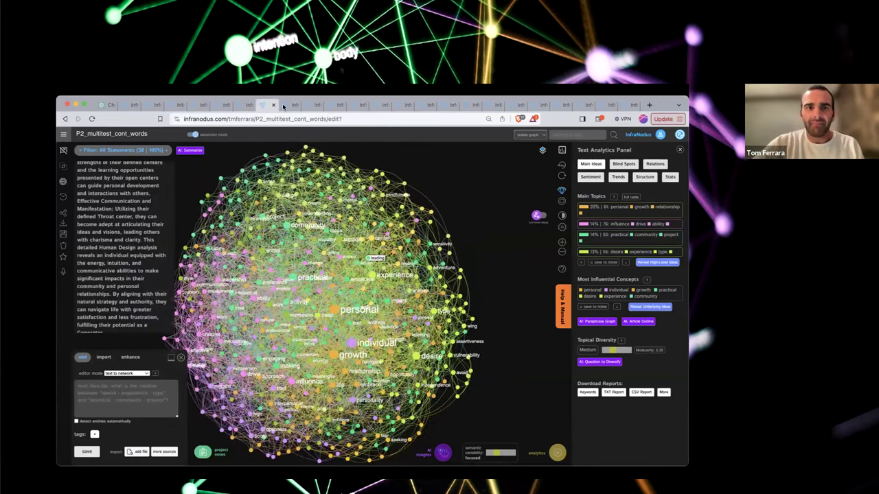
- Look through the P2_multitest_cont_ent and P3_multitest_conn_ent graphs, and improve the force layout of P3_multitest_cont_words
key(ctrl+Tab)
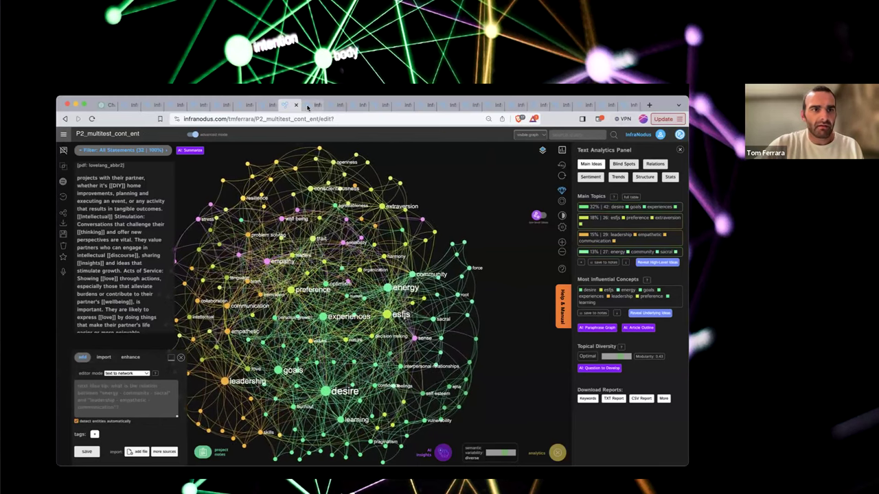
click(316, 107)
click(351, 106)
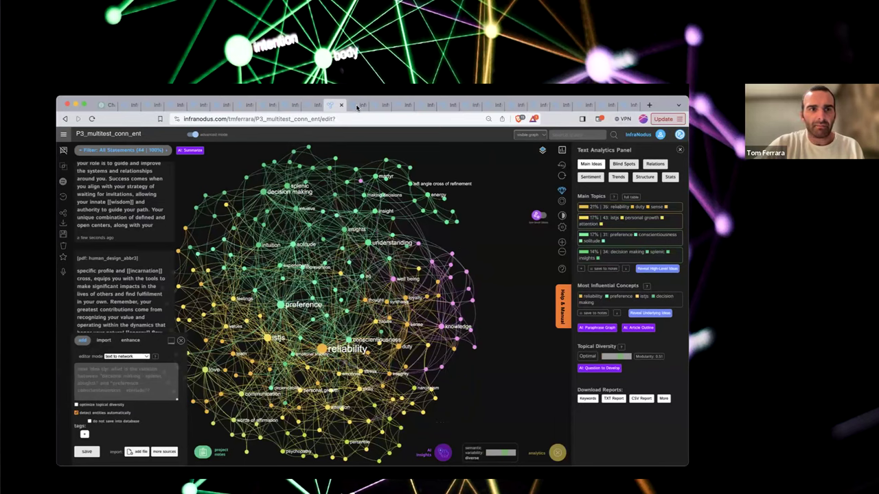
click(375, 107)
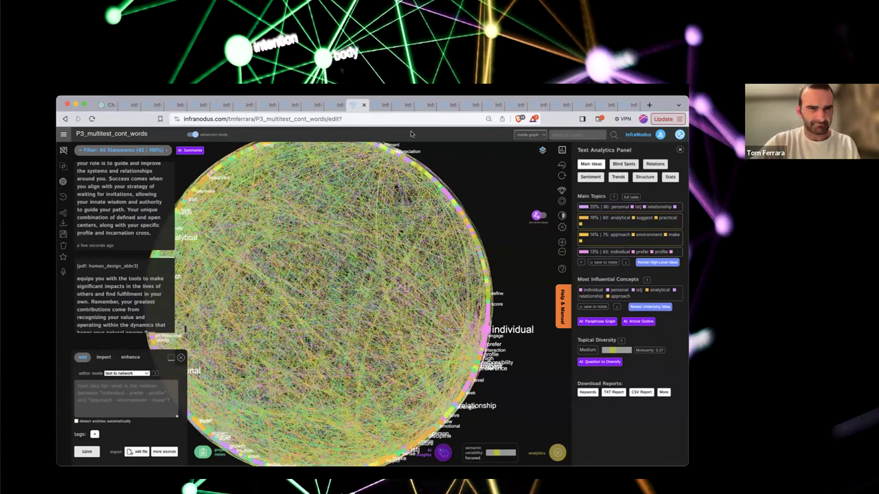
click(562, 190)
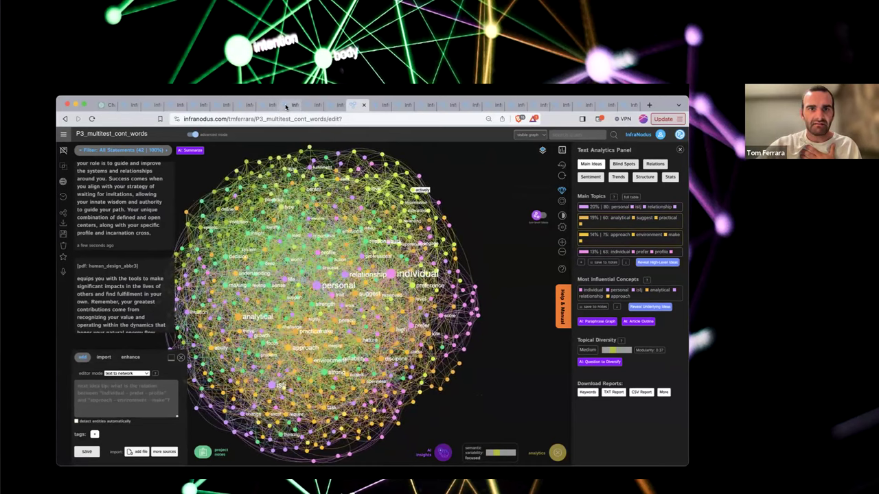
- Return to the P2_multitest_cont_words graph and examine its topic clusters and most prominent concepts
click(266, 106)
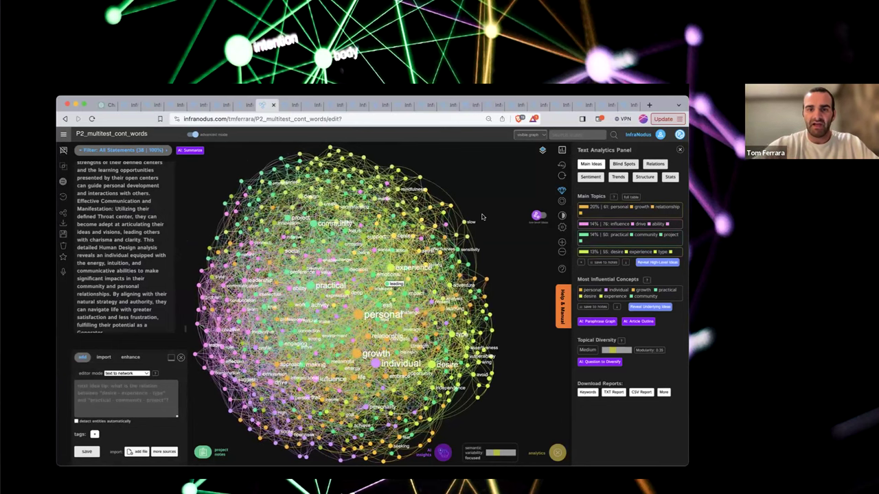
scroll(377, 289, up, 3)
scroll(355, 328, down, 2)
scroll(366, 319, down, 3)
scroll(366, 318, up, 3)
scroll(366, 318, down, 2)
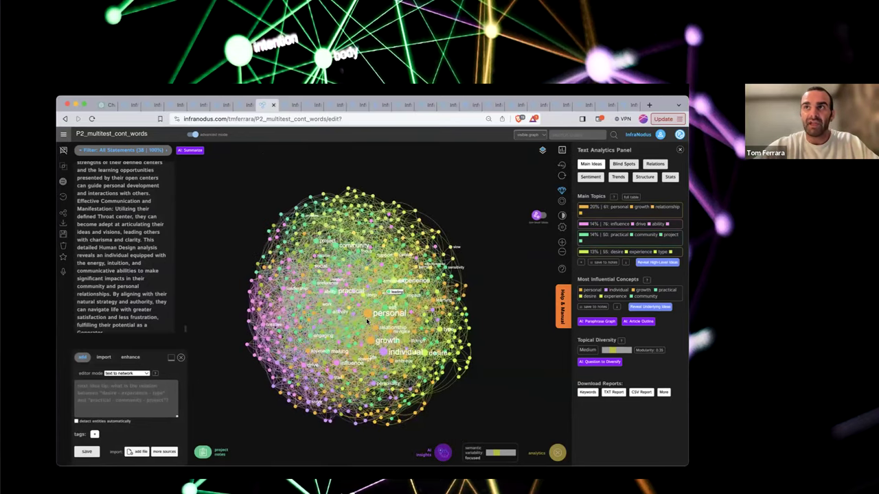
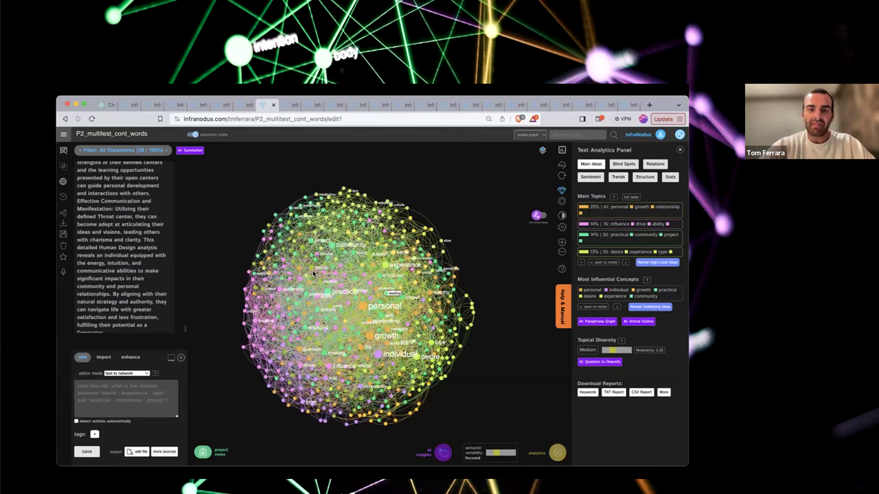
scroll(313, 273, up, 5)
scroll(320, 277, down, 4)
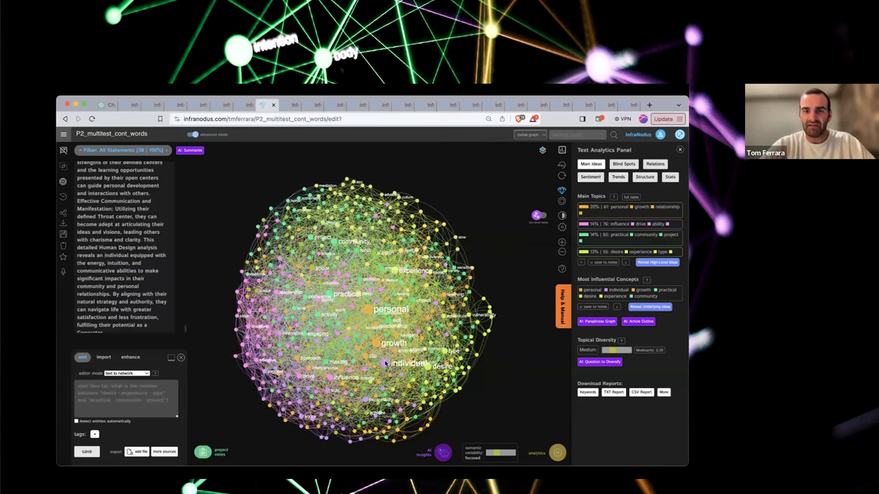
- Hide the individual, growth and personal nodes from the P2_multitest_cont_words graph
click(385, 363)
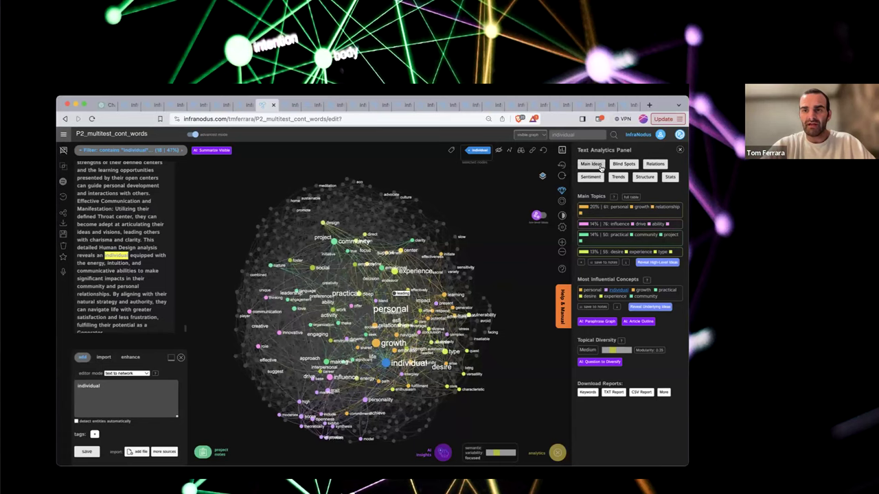
click(602, 167)
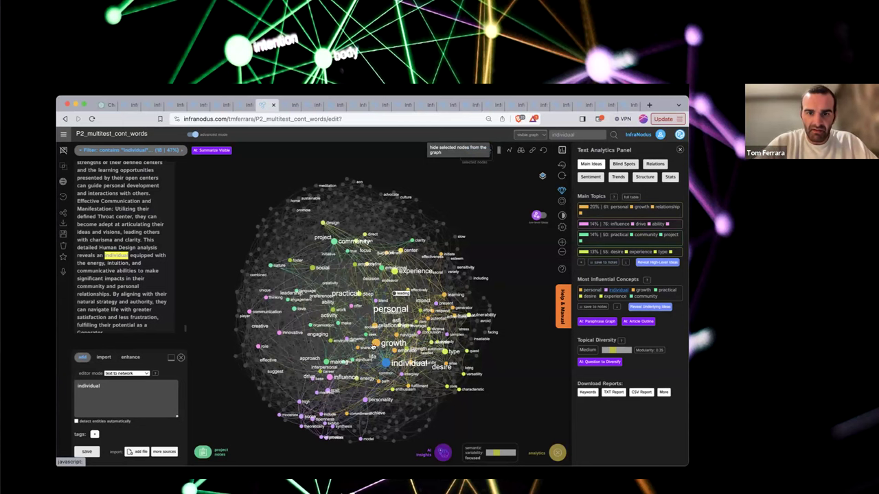
key(Delete)
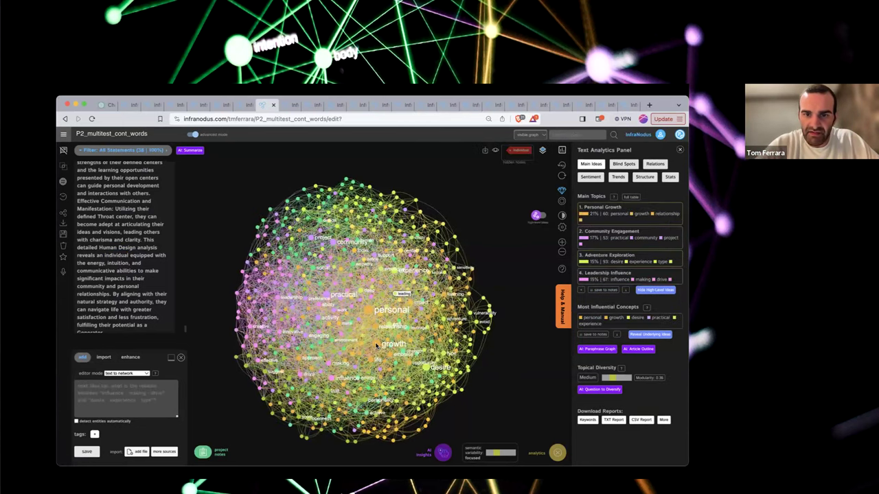
click(376, 346)
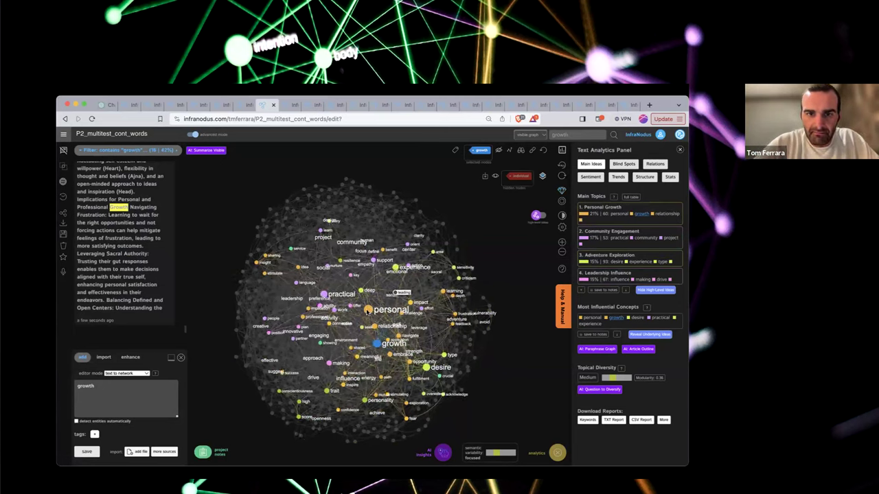
click(367, 312)
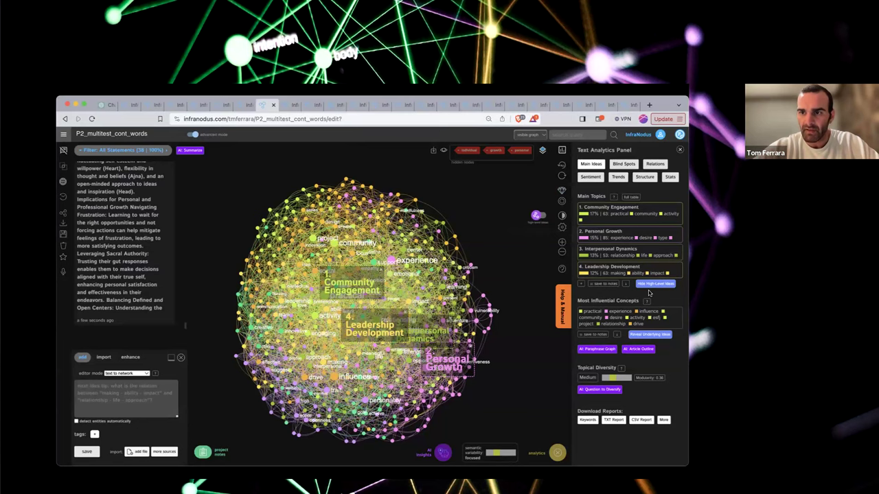
- Expand the main topics list to show all the topics, with their high-level labels on the graph
click(539, 215)
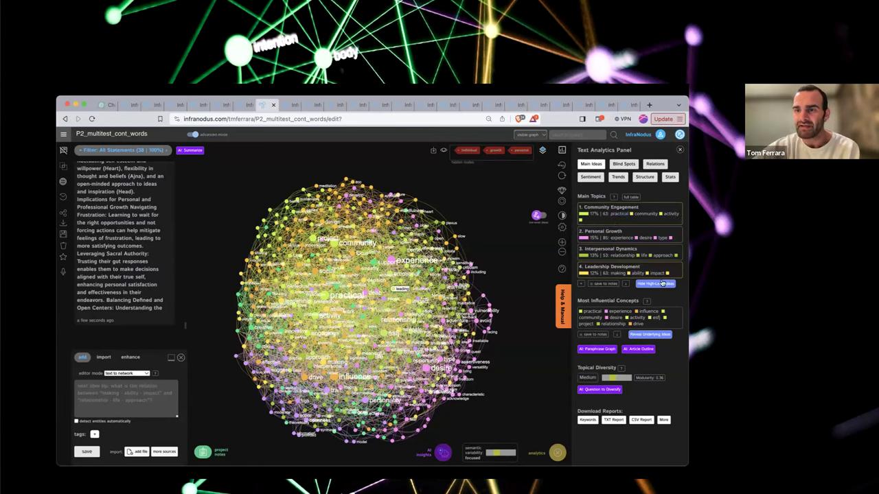
click(583, 284)
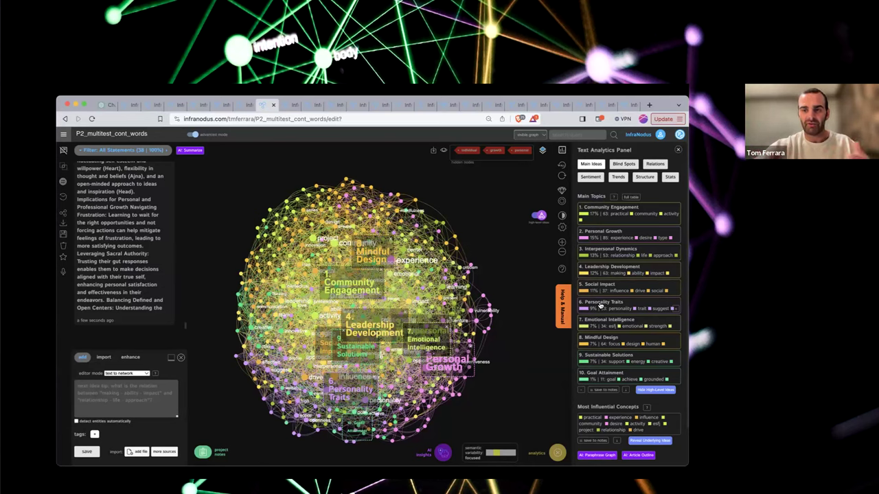
- Highlight the Community Engagement topic in the graph and expand its full list of concepts
click(639, 223)
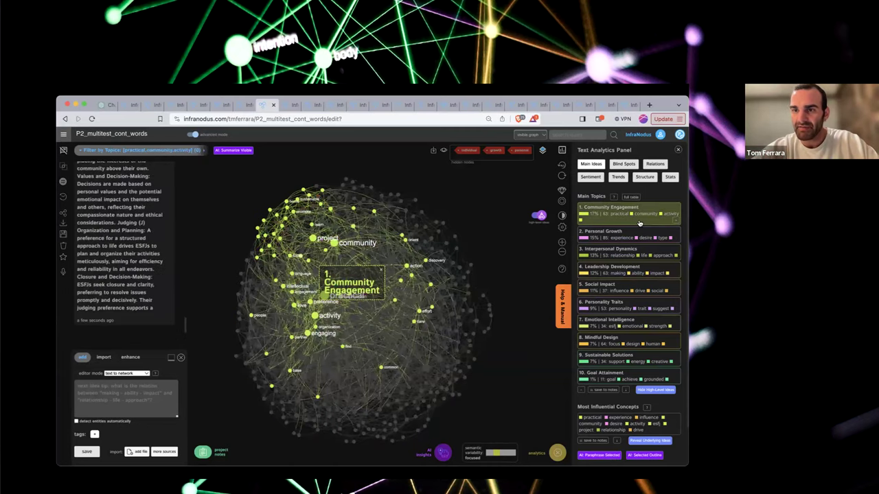
click(675, 223)
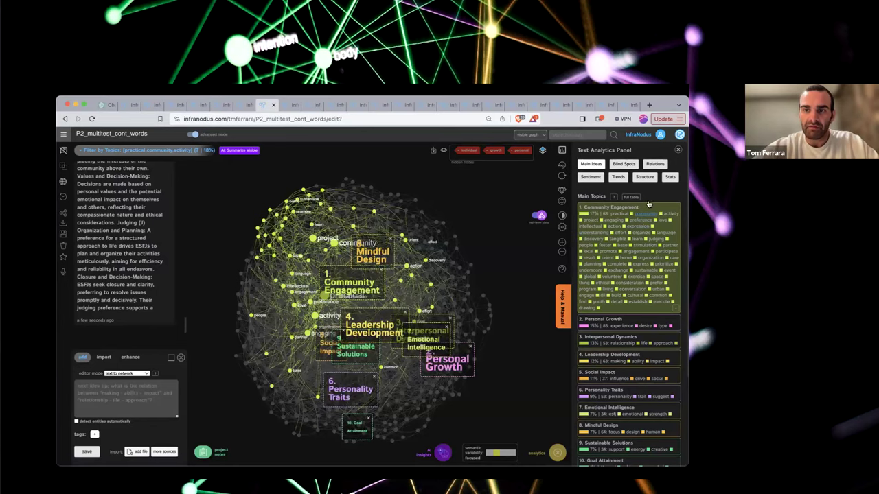
- Turn off the high-level labels on the graph and highlight only the Personal Growth topic, with its full list of concepts expanded
click(534, 217)
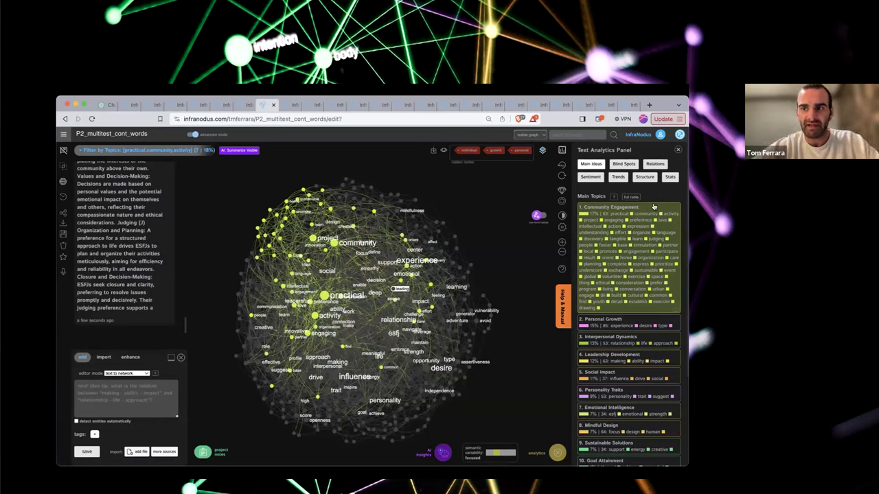
scroll(628, 323, down, 1)
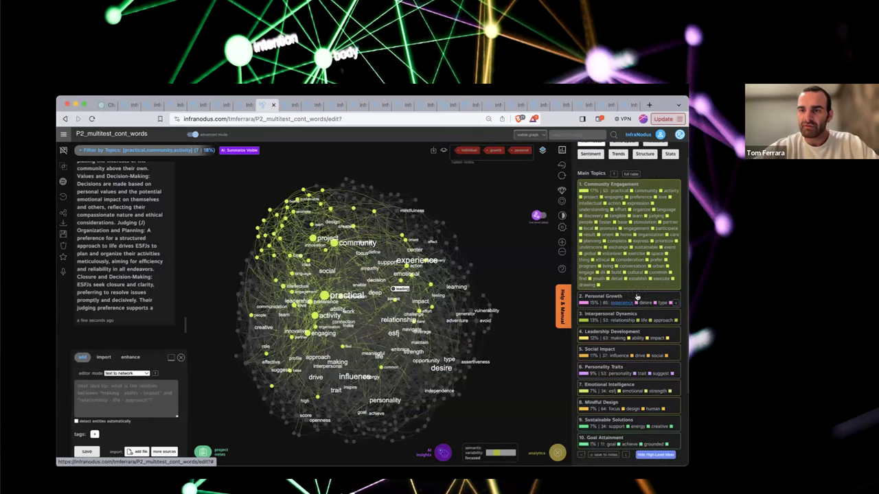
click(637, 299)
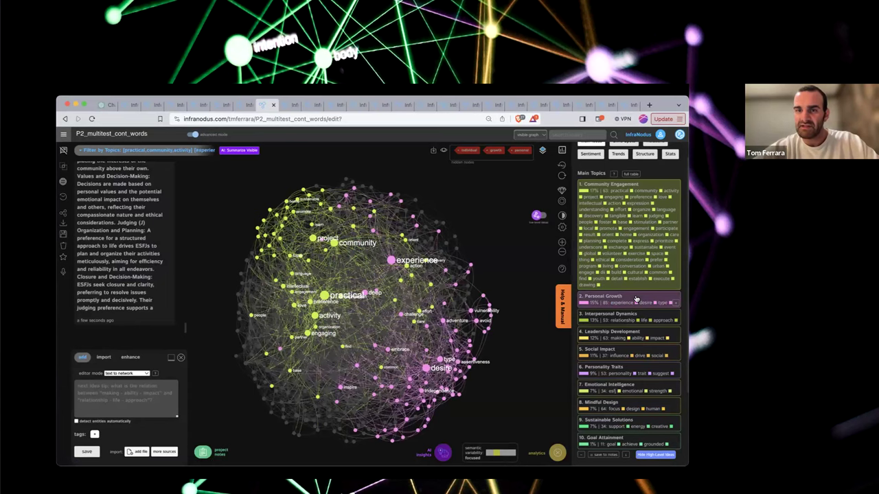
click(635, 295)
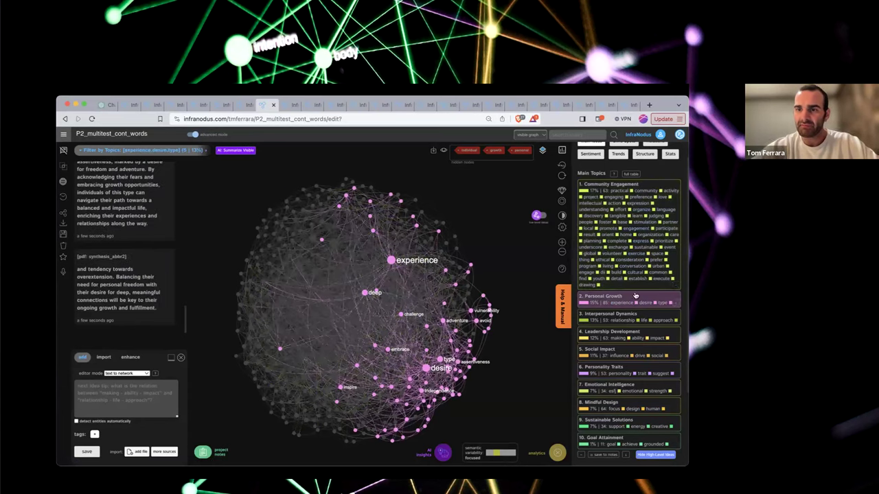
click(676, 304)
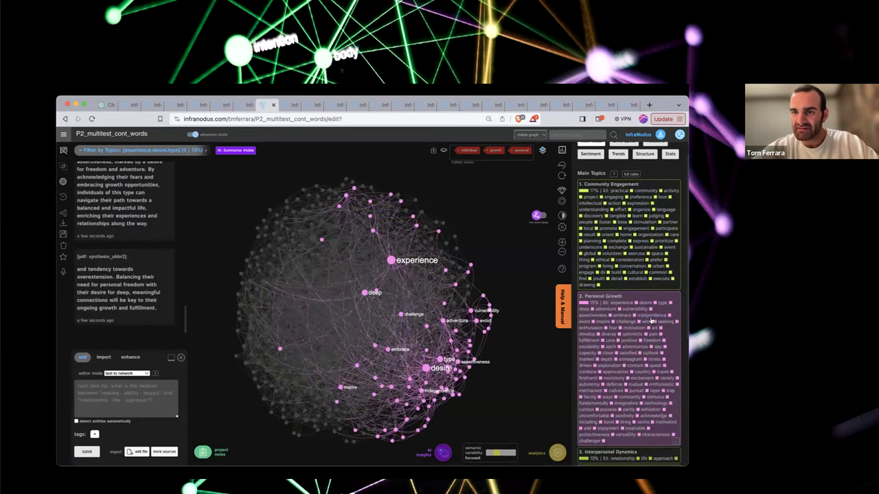
scroll(650, 321, down, 3)
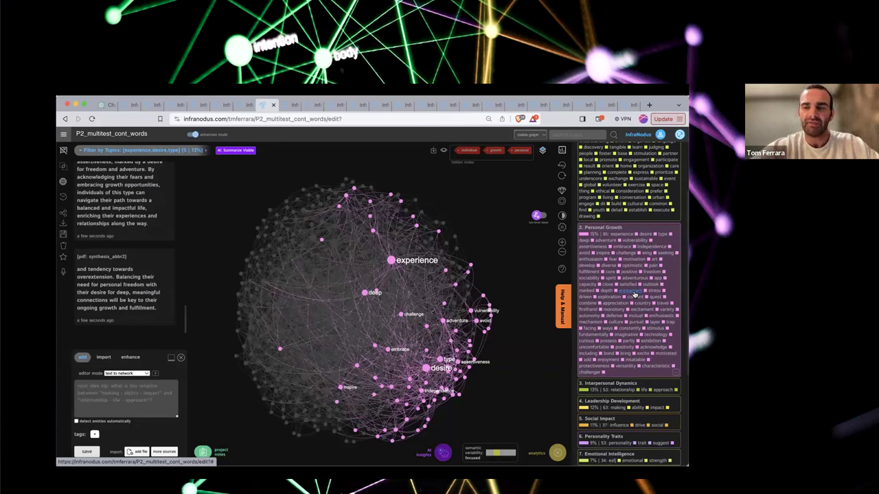
scroll(635, 294, down, 1)
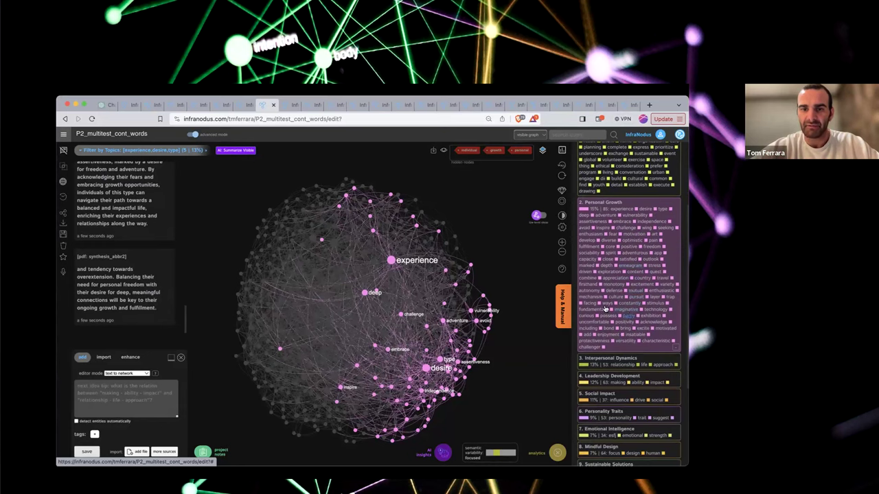
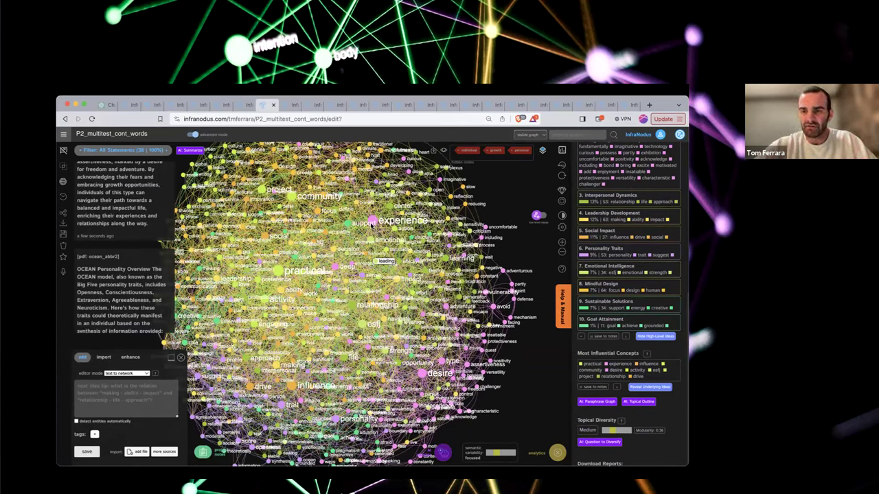
- Hide the esfj and personality nodes from the P2_multitest_cont_words graph
click(616, 367)
click(616, 367)
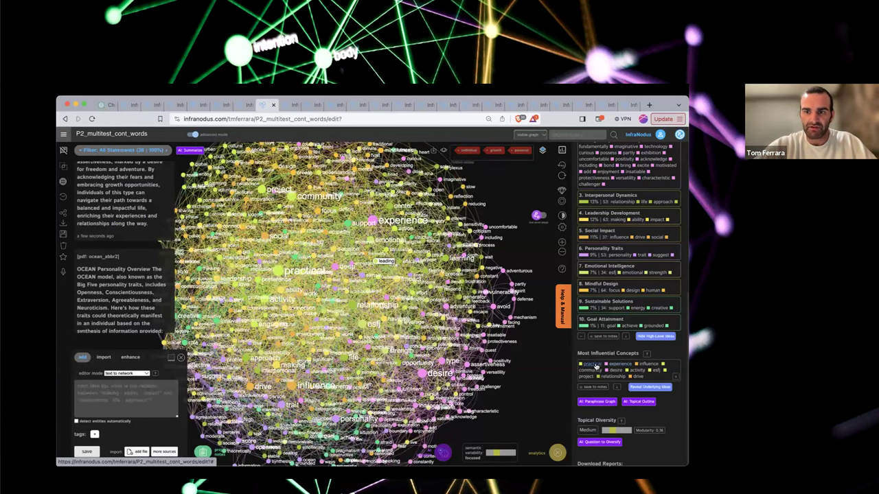
click(645, 364)
click(645, 365)
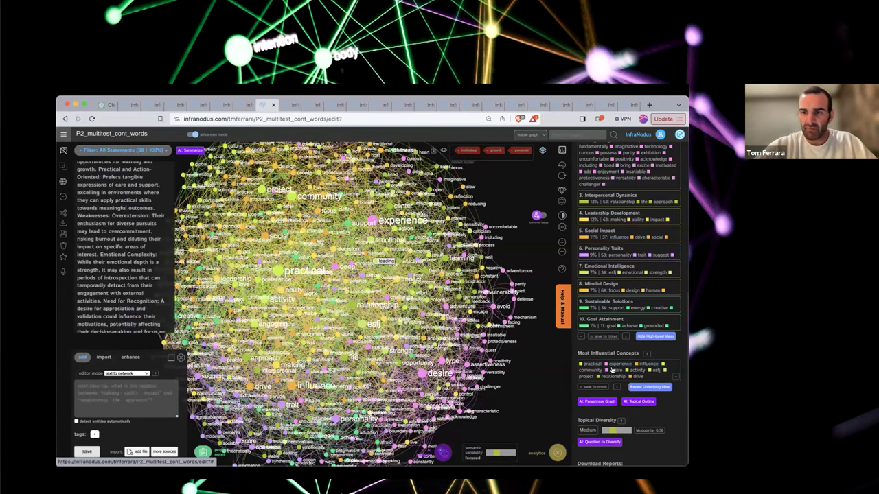
click(655, 371)
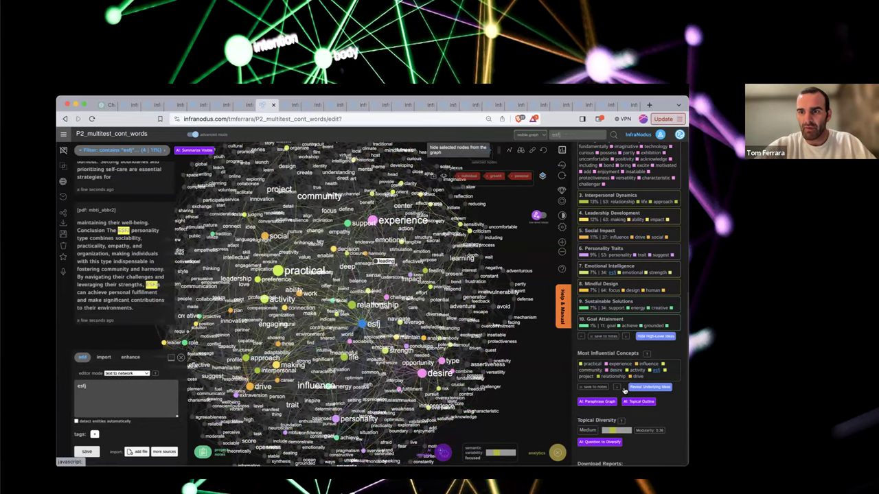
click(656, 374)
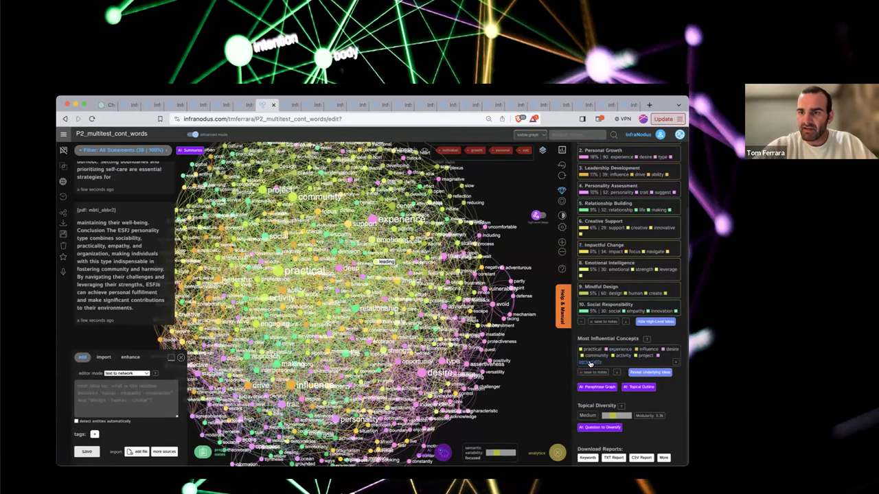
click(589, 363)
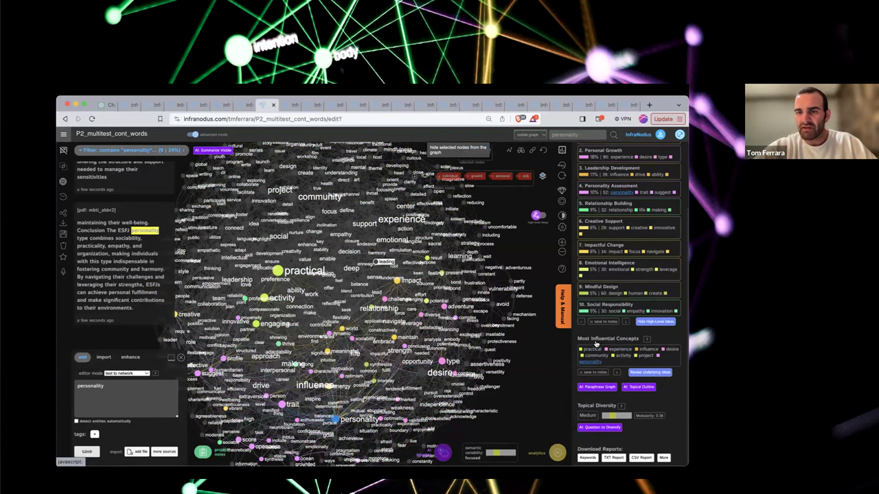
click(630, 356)
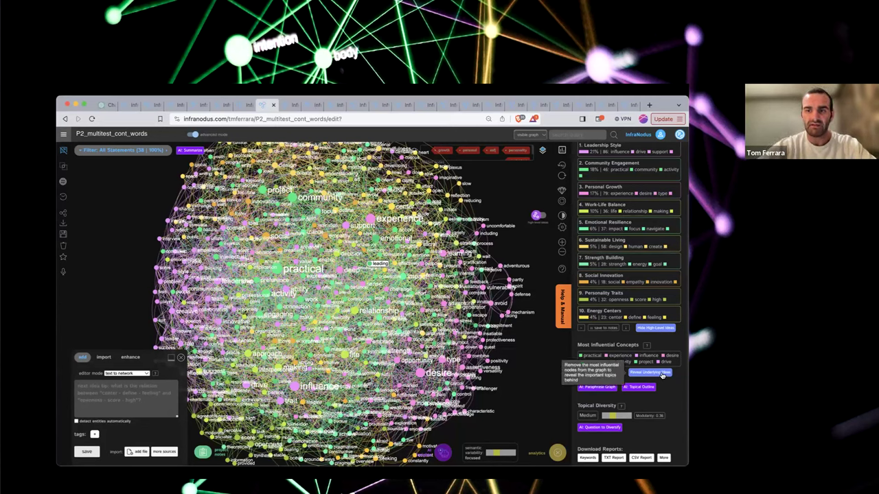
- Repeatedly remove the most influential concepts from the graph to reveal the underlying ideas, and review the resulting main topics
click(662, 375)
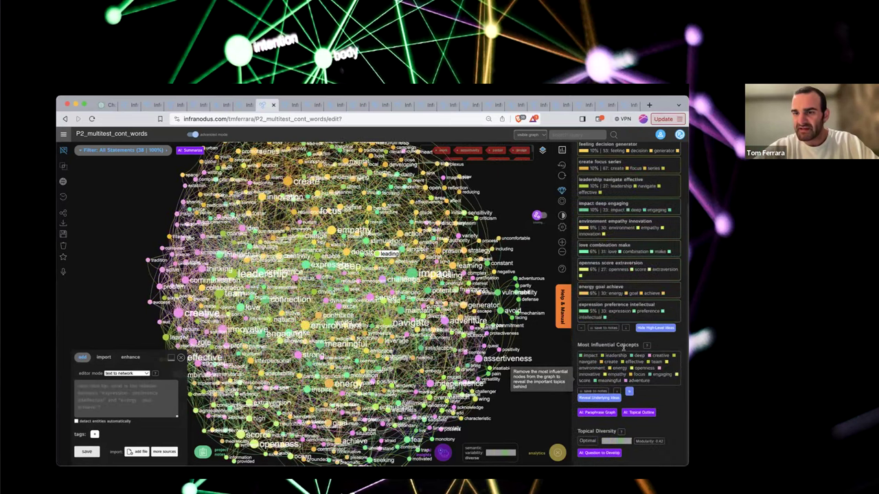
scroll(641, 383, down, 1)
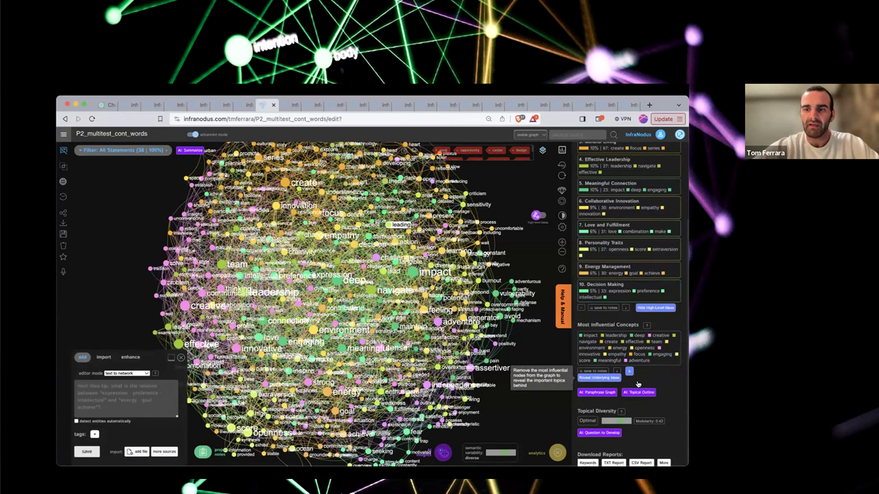
click(607, 379)
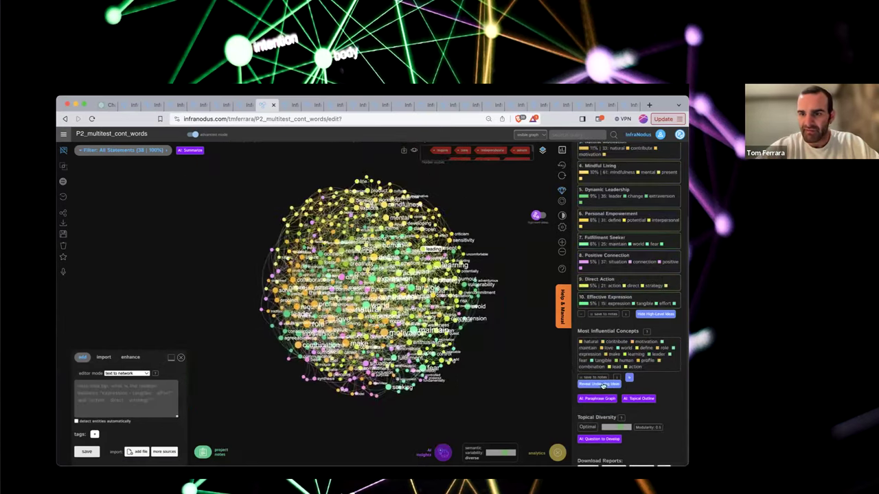
click(599, 387)
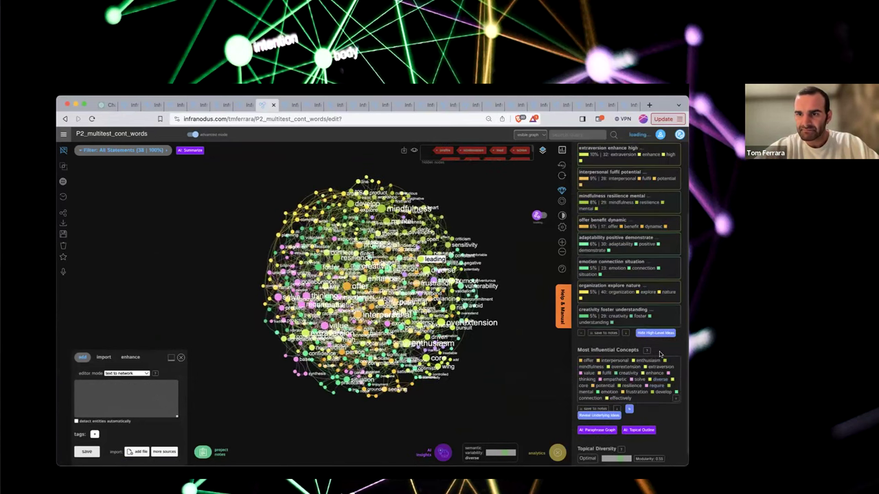
scroll(669, 391, down, 1)
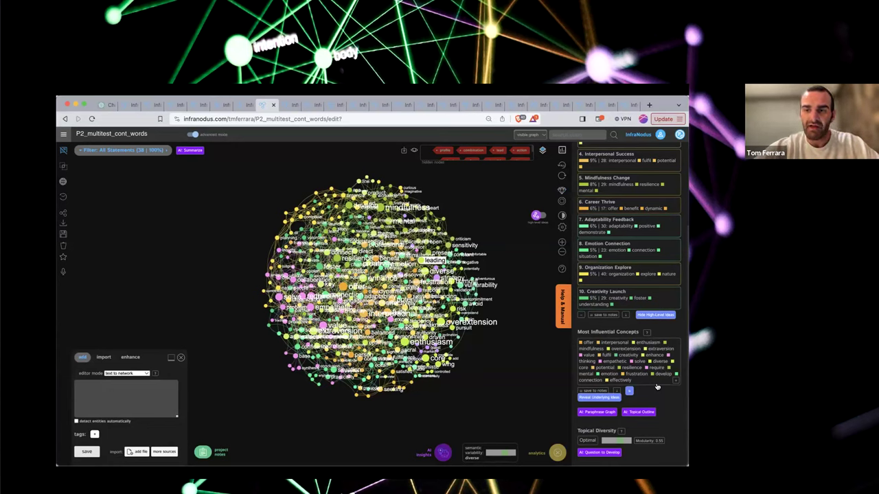
click(606, 398)
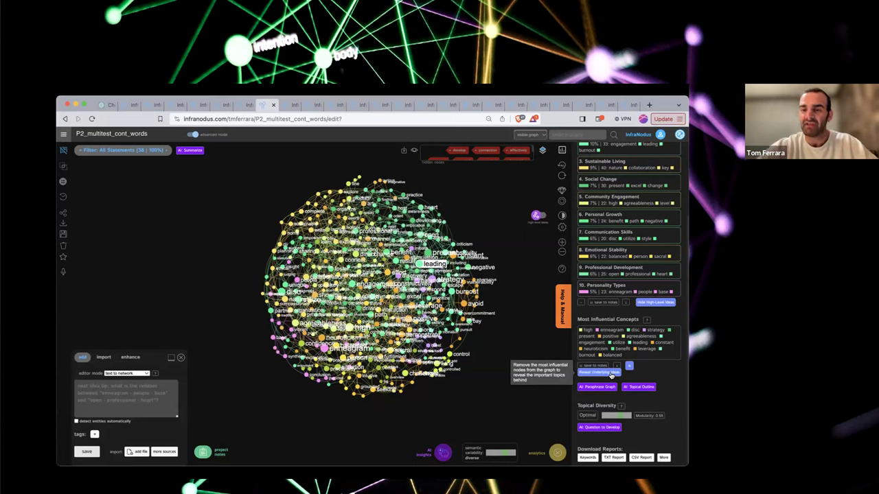
click(612, 373)
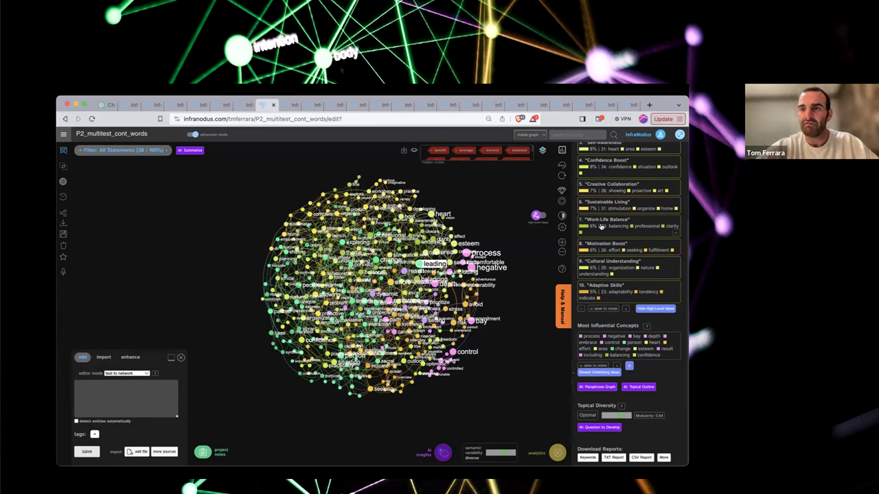
scroll(601, 226, up, 3)
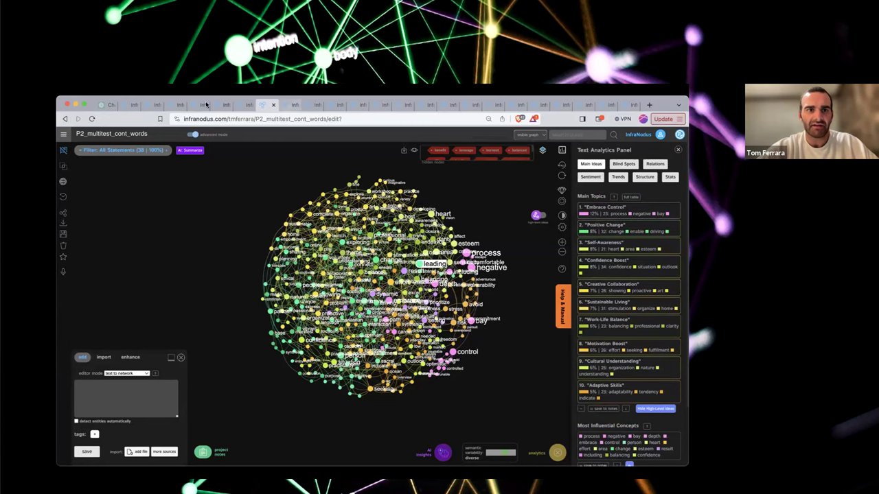
- Compare the P3_multitest_cont_words, P3_multitest_conn_ent and P3_multitest_conn_words graphs
click(355, 107)
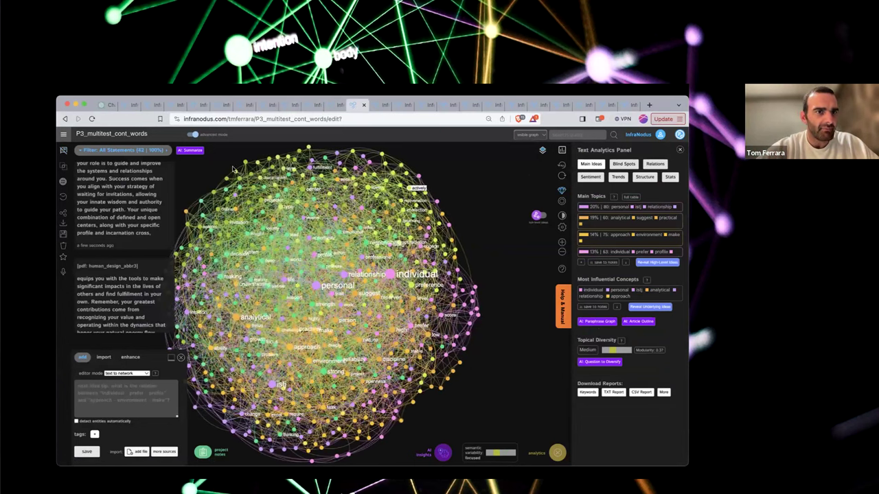
click(332, 106)
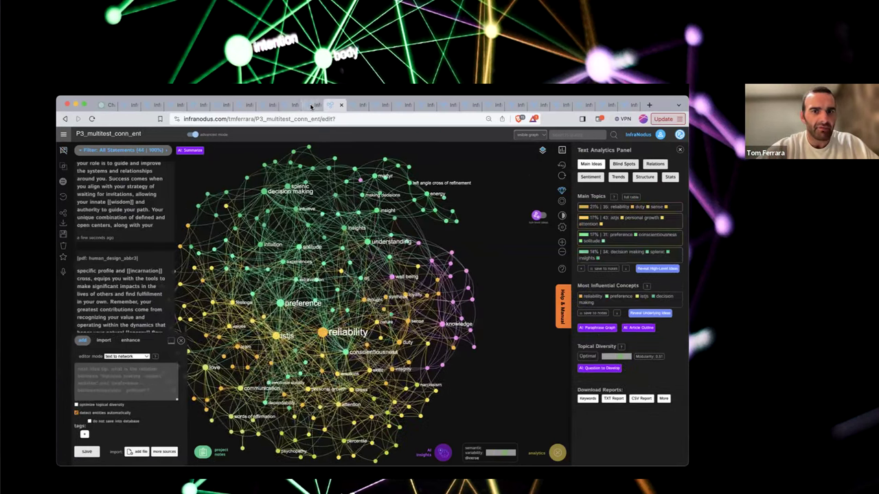
click(311, 106)
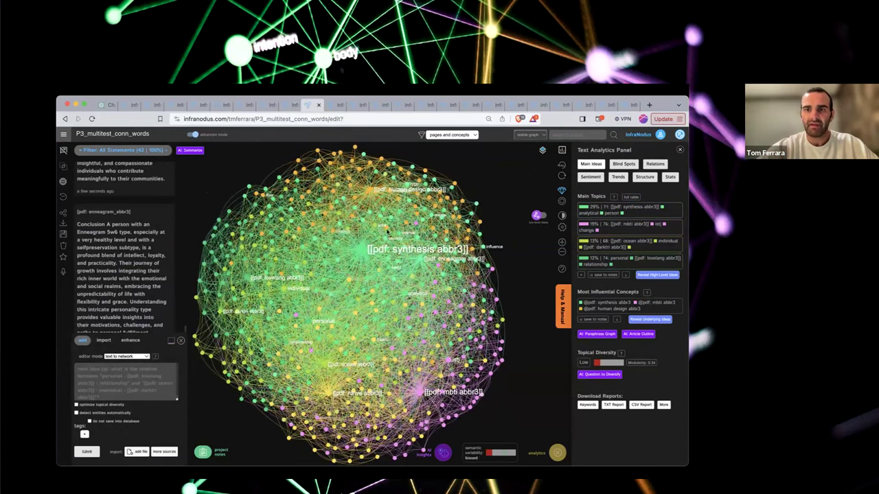
- Highlight a structural gap from the blind spots of P3_multitest_conn_words, show another gap, and return to the main ideas
click(623, 165)
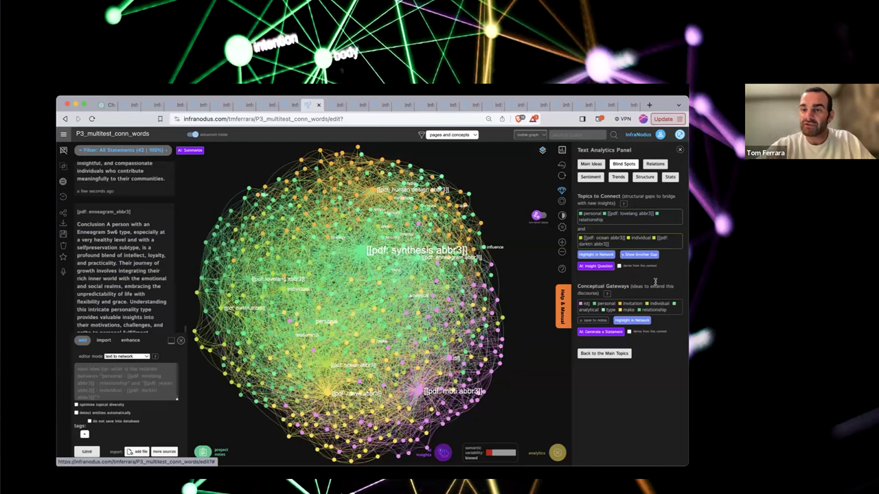
click(598, 256)
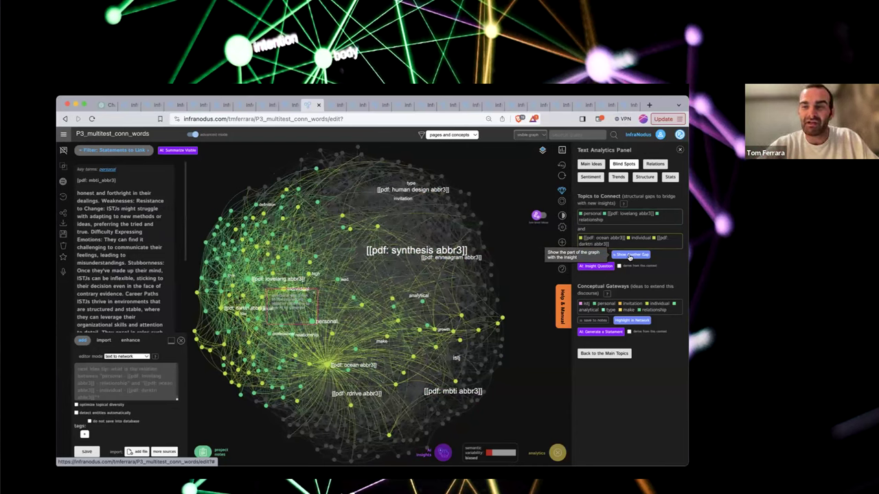
click(629, 256)
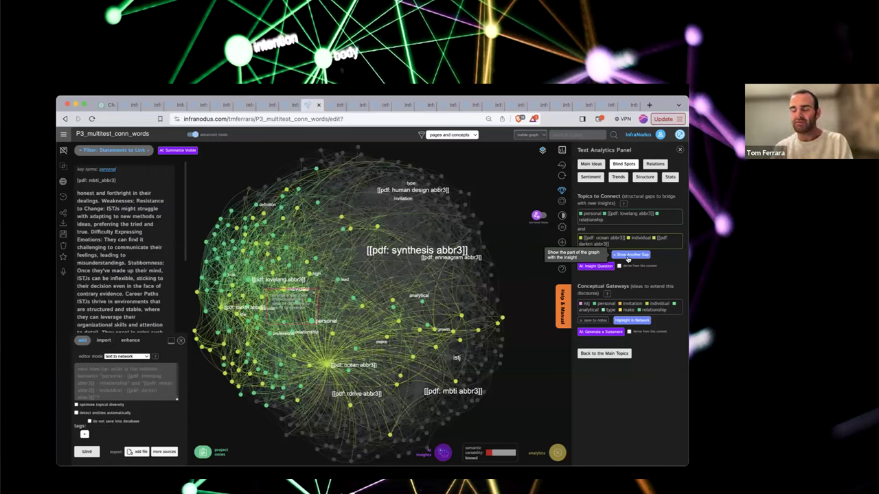
click(627, 259)
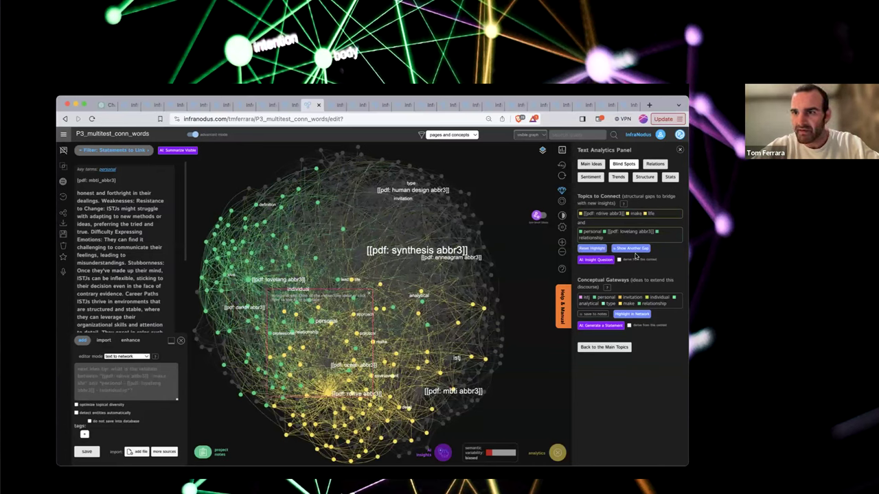
click(586, 166)
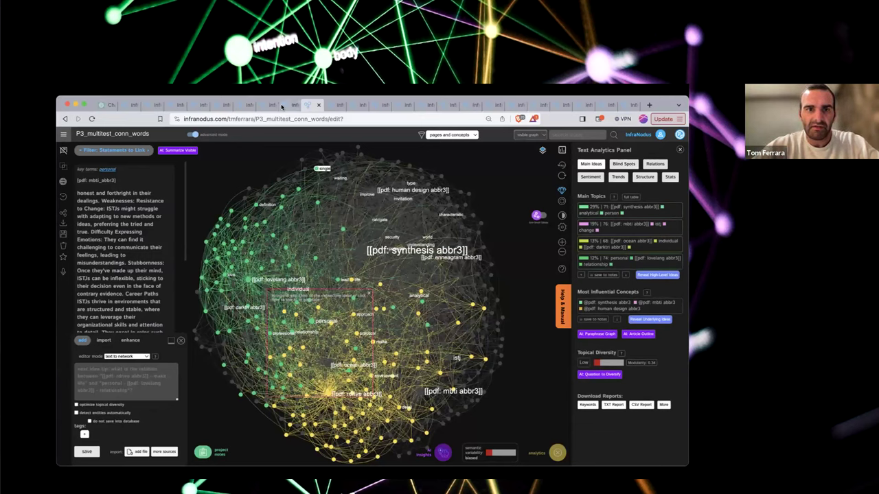
- Generate high-level names for the topics in the P2_multitest_cont_ent graph and show the blind spots between them
click(290, 109)
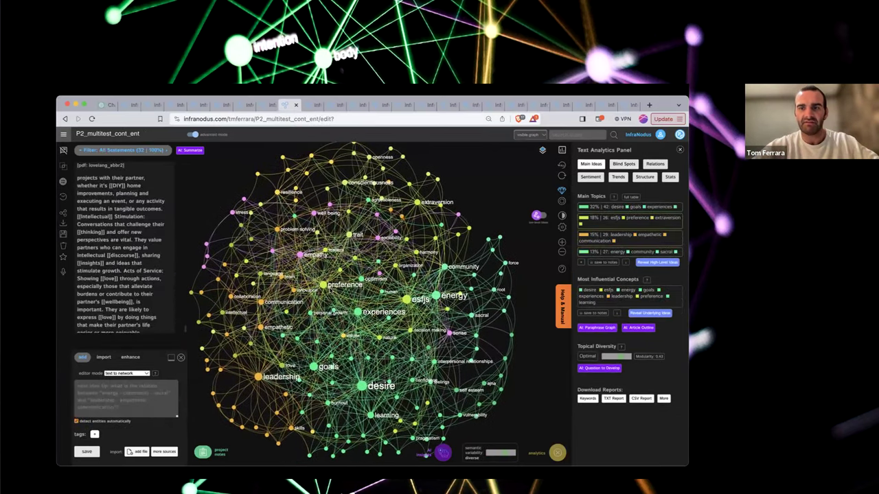
click(625, 166)
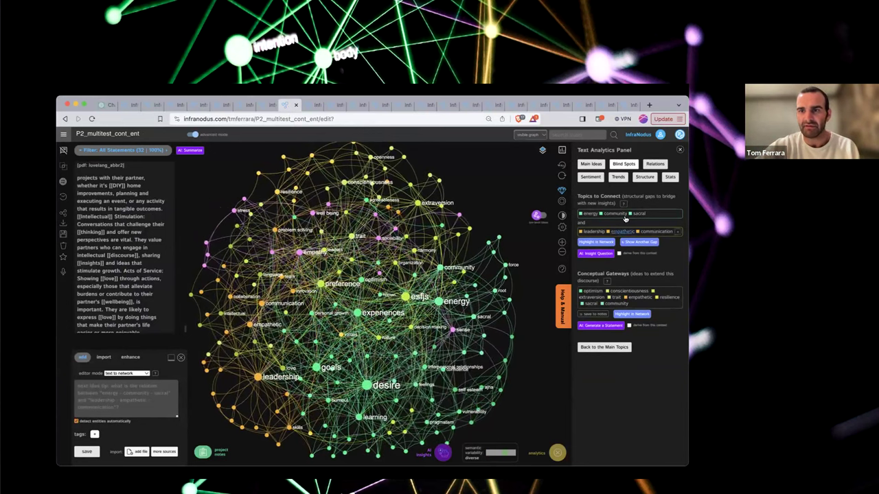
click(590, 164)
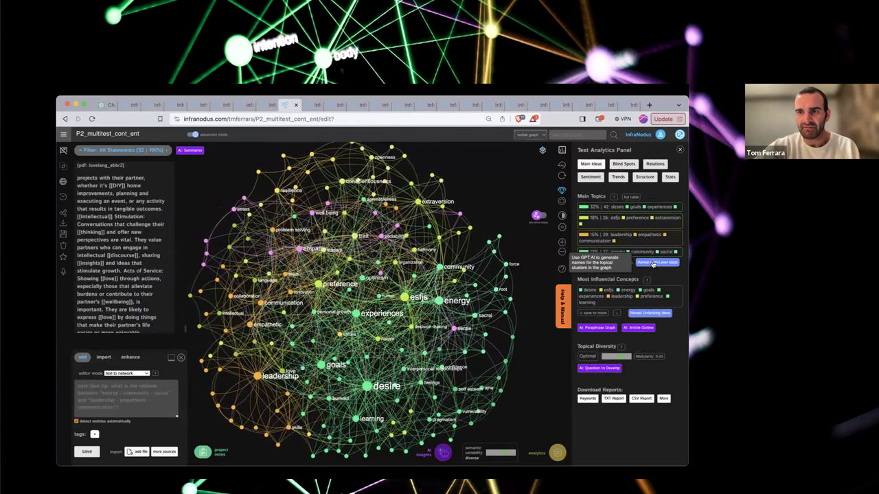
click(653, 263)
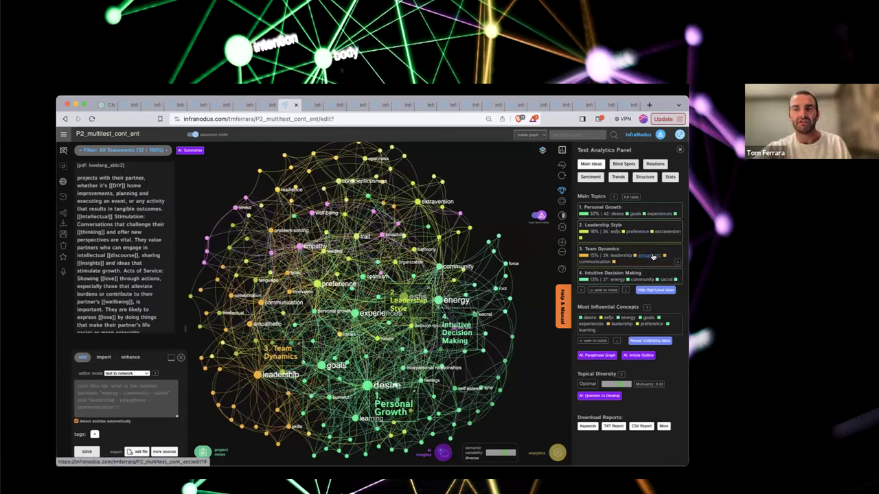
click(622, 163)
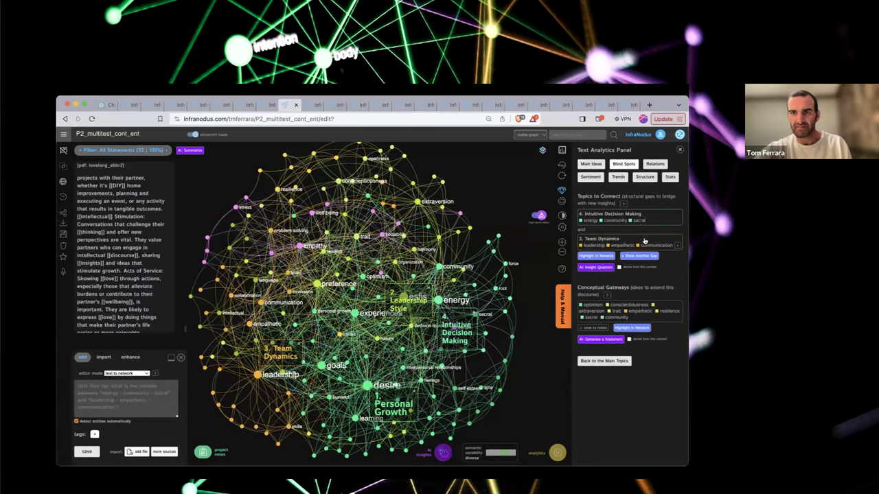
- Highlight the structural gap between Intuitive Decision Making and Team Dynamics, and cycle through other gaps to Personal Development and Personality Traits
click(603, 257)
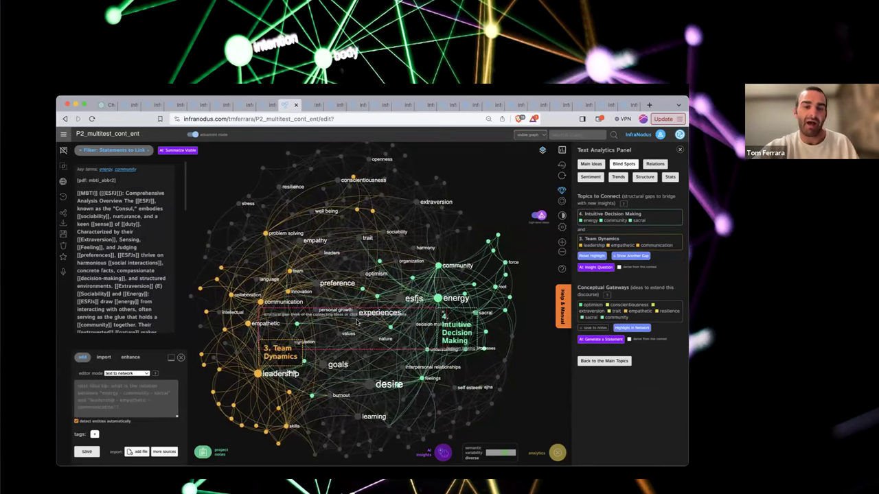
click(638, 256)
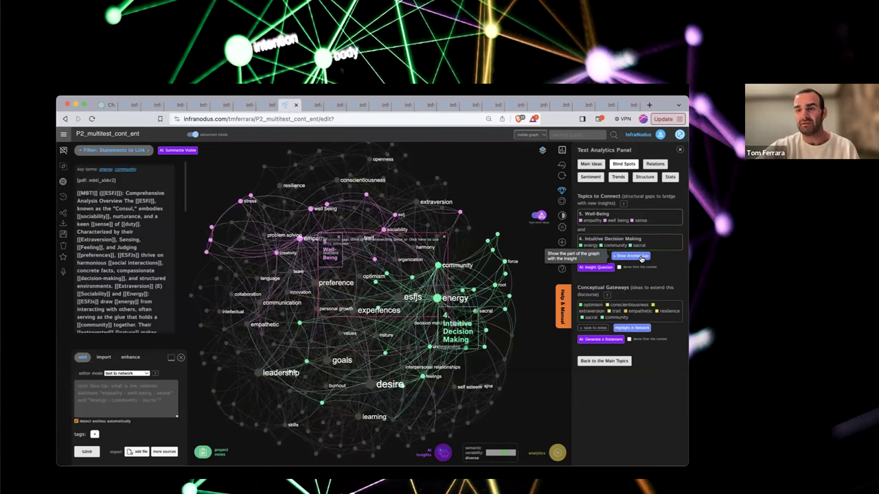
click(640, 257)
click(641, 257)
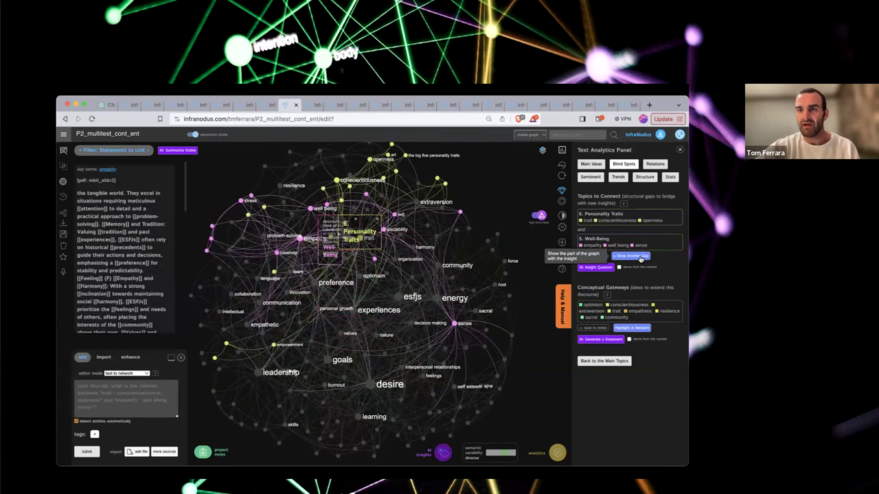
click(639, 257)
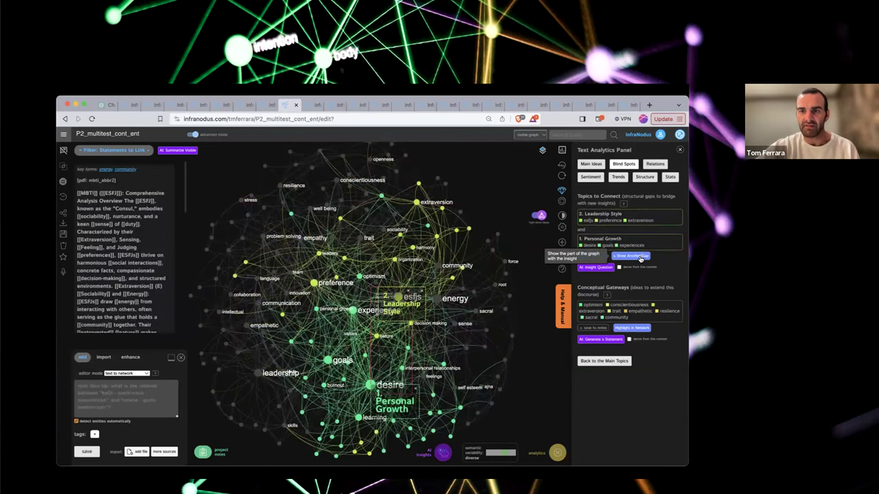
click(640, 257)
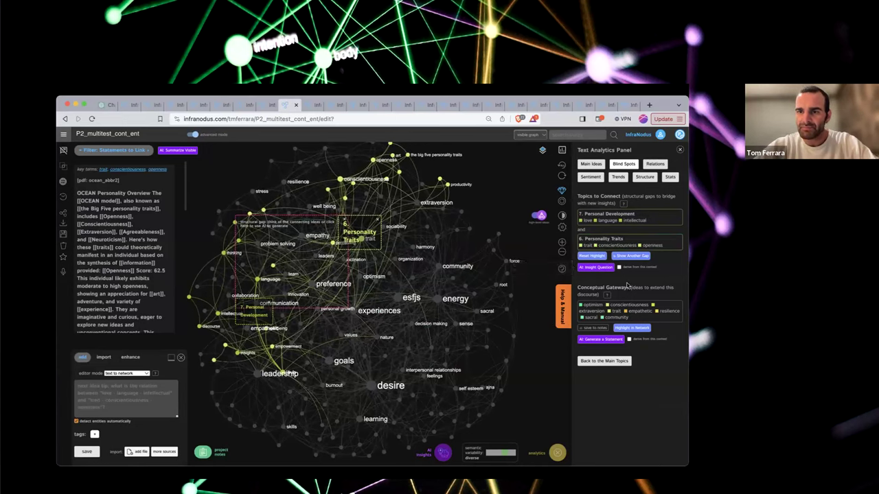
- Generate AI insight questions bridging Personal Development and Personality Traits, derived from this context, and elaborate on one with GPT4 Chat
click(588, 269)
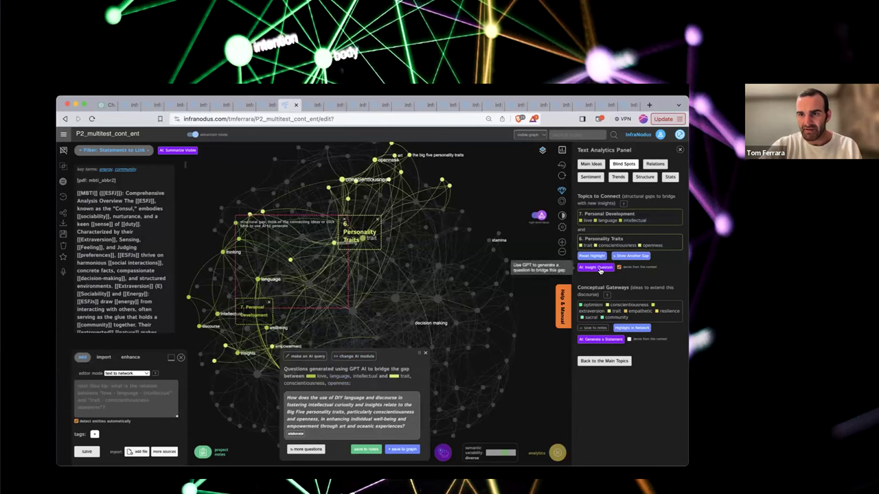
click(602, 269)
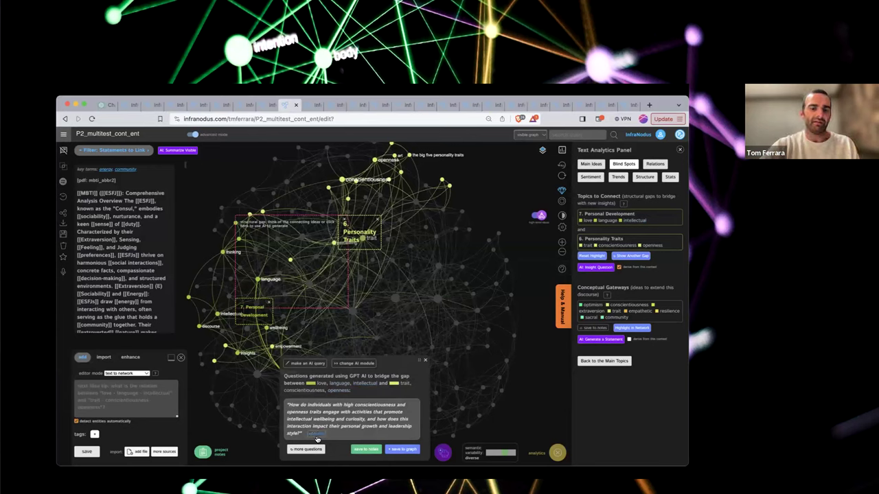
click(317, 436)
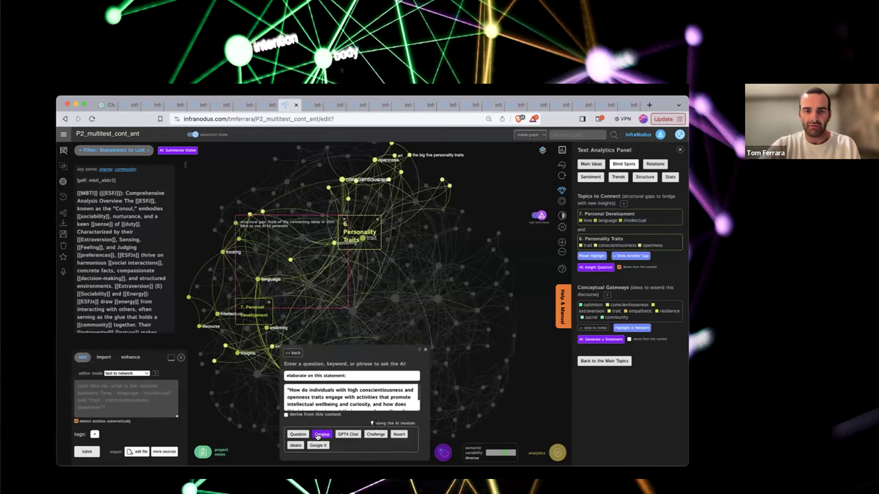
drag(353, 375, 282, 377)
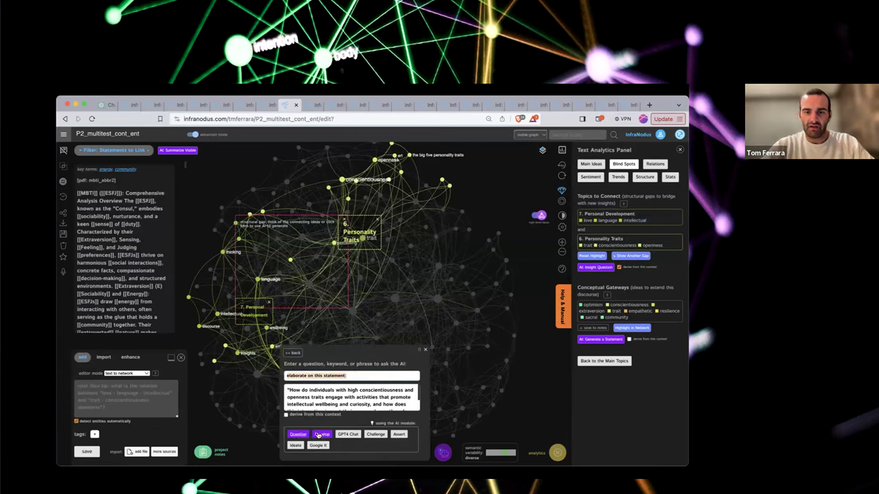
click(353, 436)
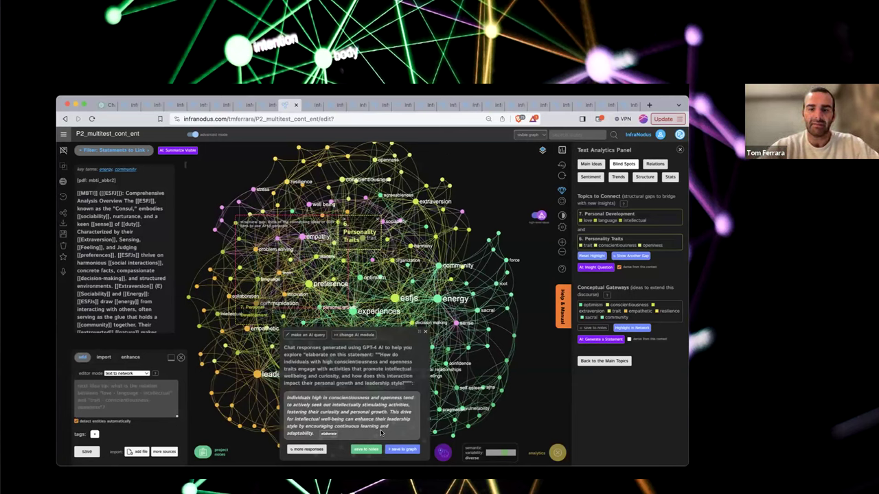
click(425, 333)
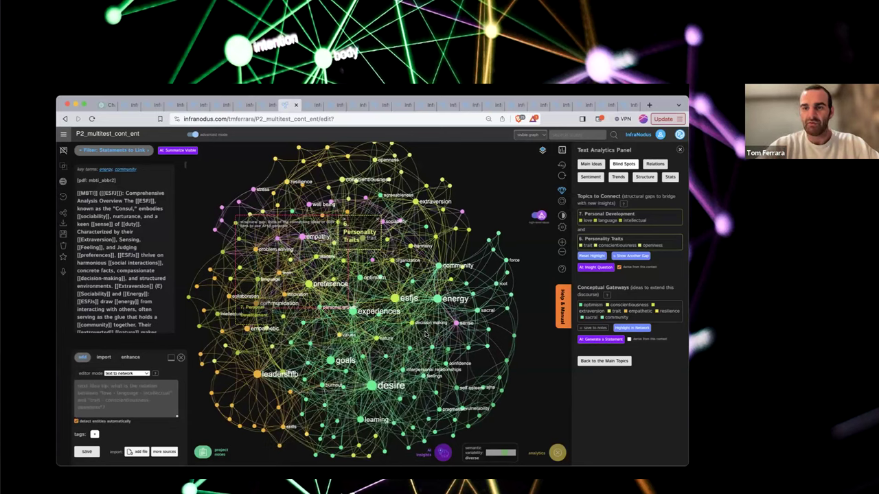
- Review the main ideas of the P2_multitest_cont_ent graph and return to its blind spots
click(591, 247)
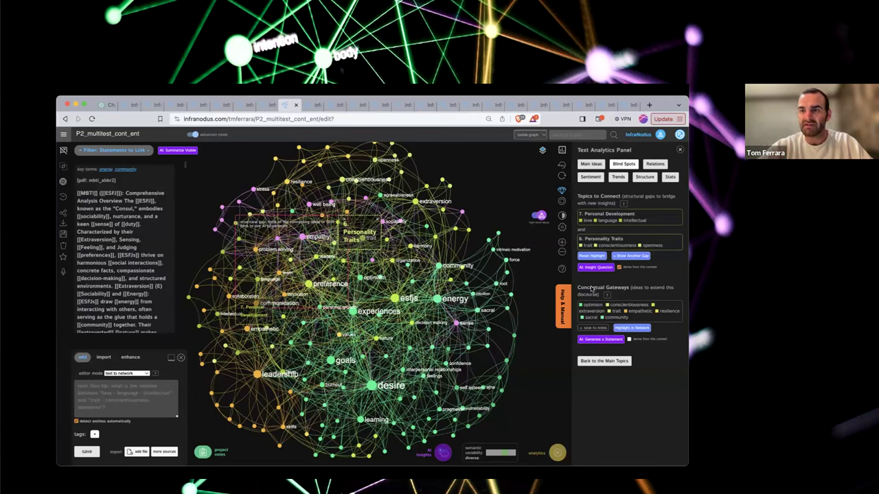
click(591, 164)
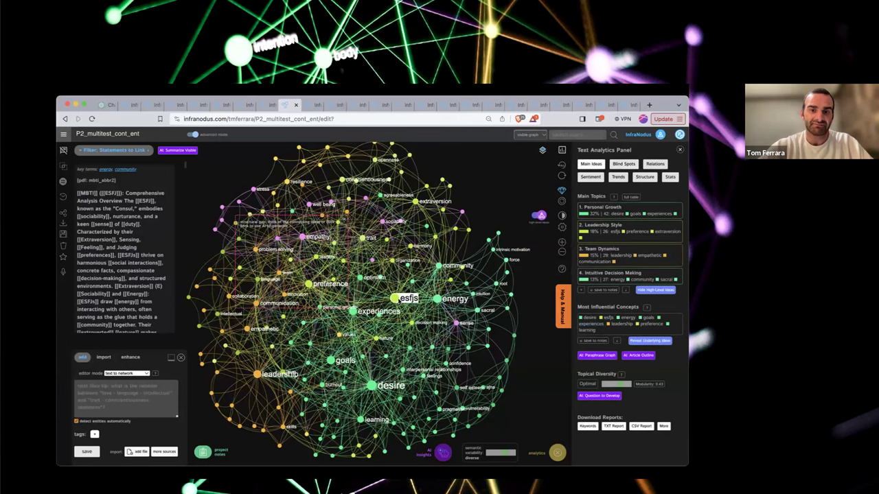
click(619, 165)
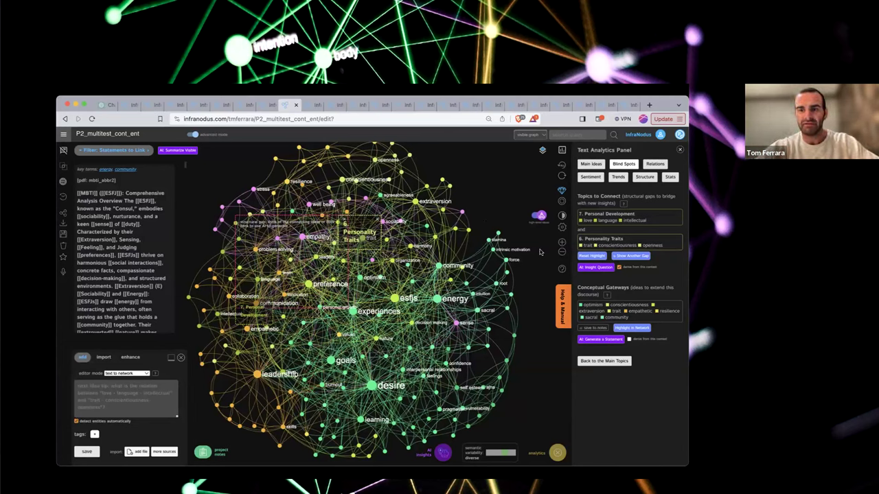
- Reload the graph and examine the connections of the conceptual gateways optimism and conscientiousness
click(589, 305)
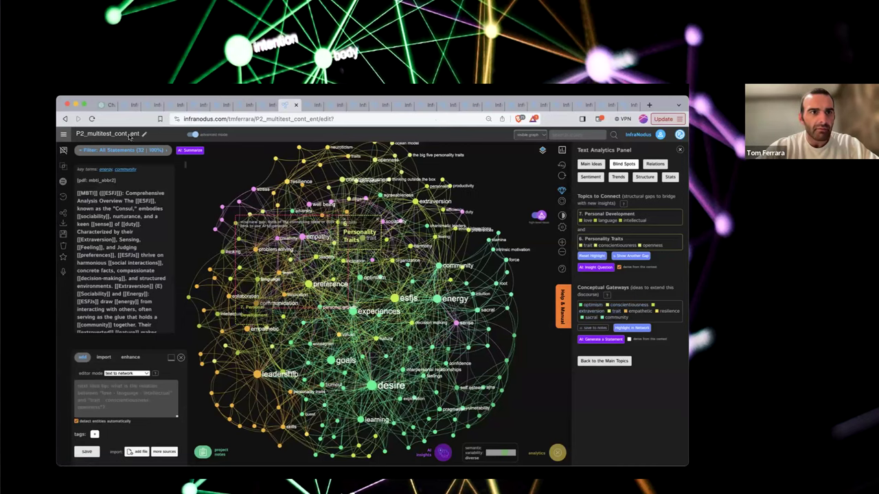
click(92, 119)
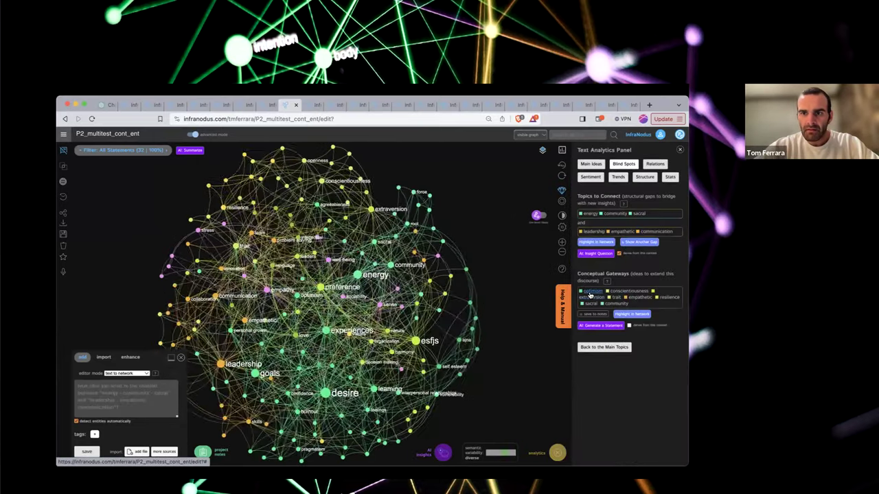
click(590, 292)
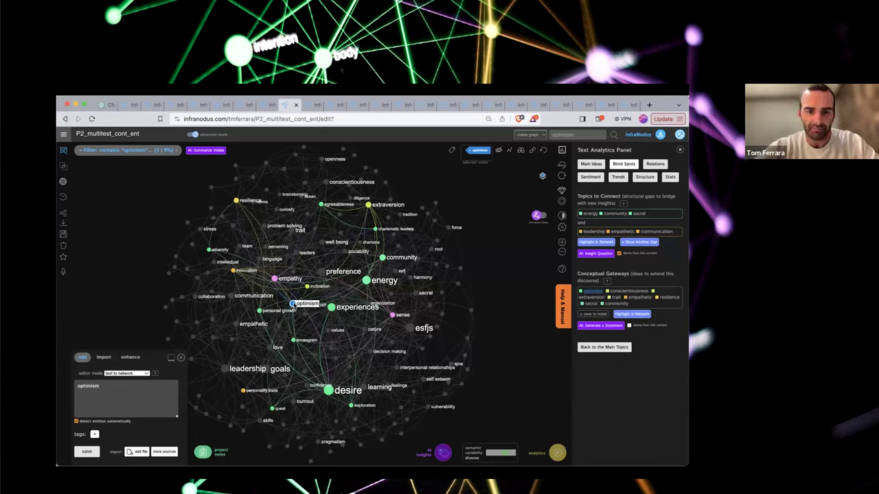
click(624, 292)
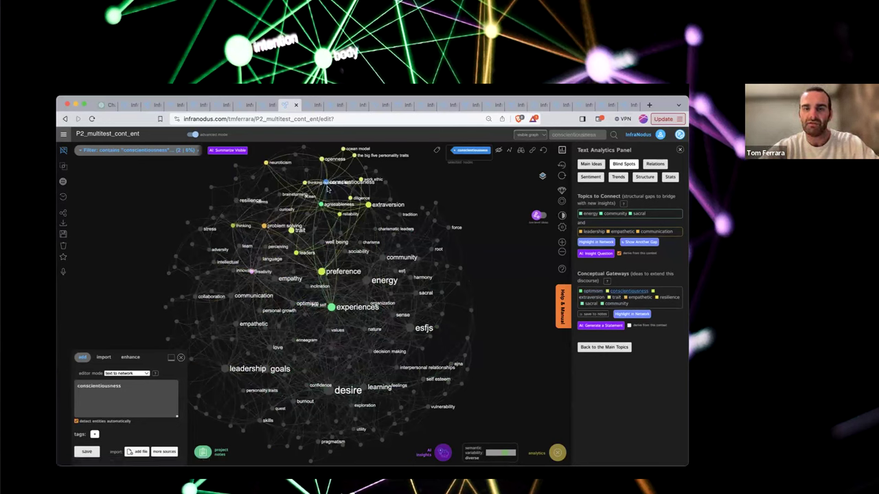
scroll(329, 189, up, 5)
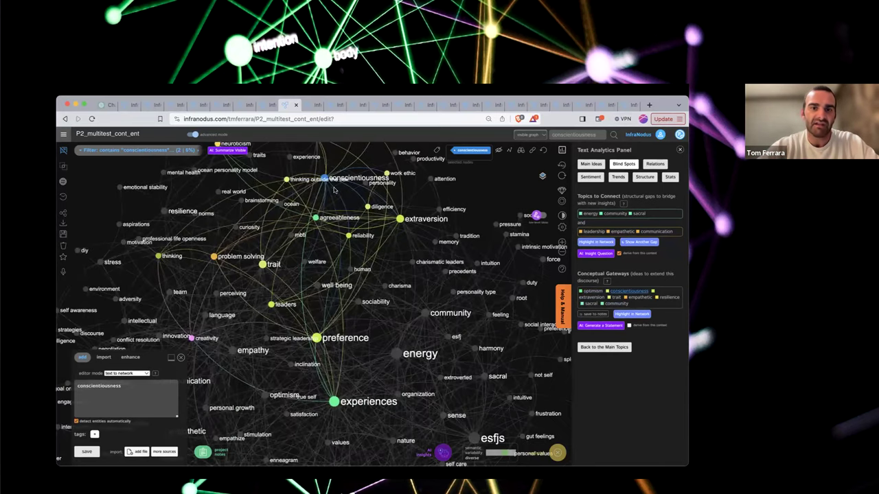
scroll(344, 191, down, 3)
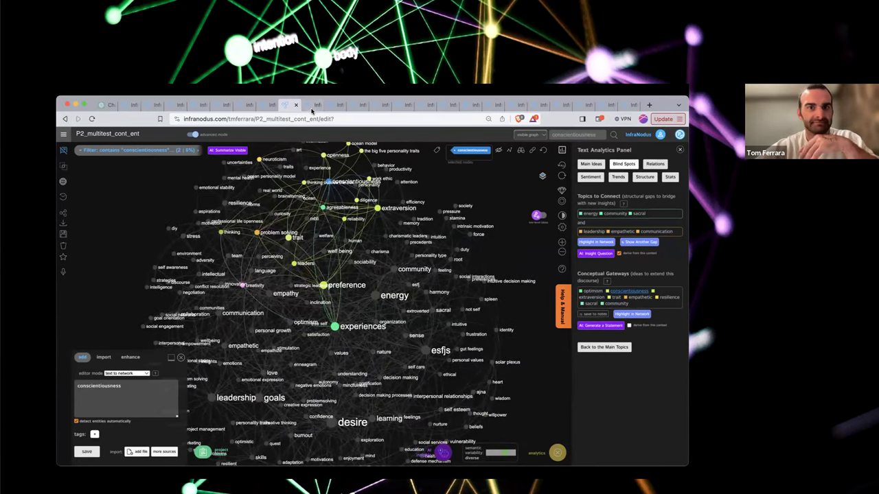
- Look through the four P3_multitest graphs and the P1_P2_P3_MBTI graph, returning to P3_multitest_cont_ent
click(313, 106)
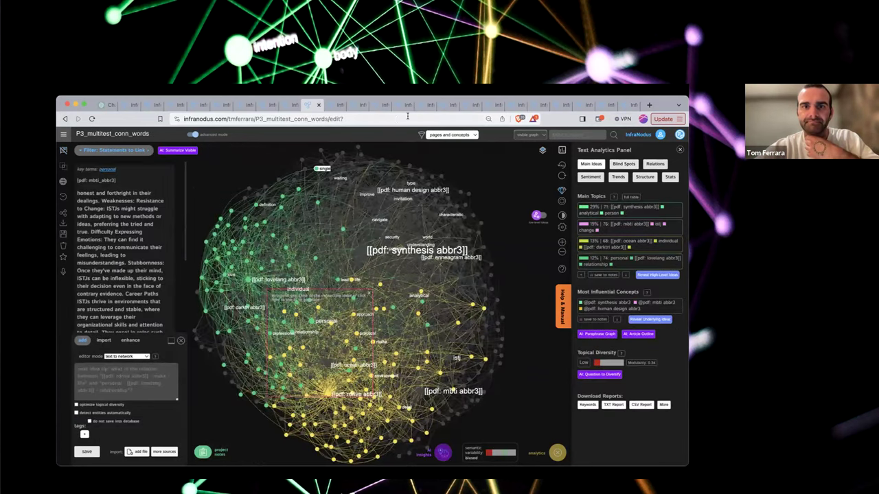
click(338, 106)
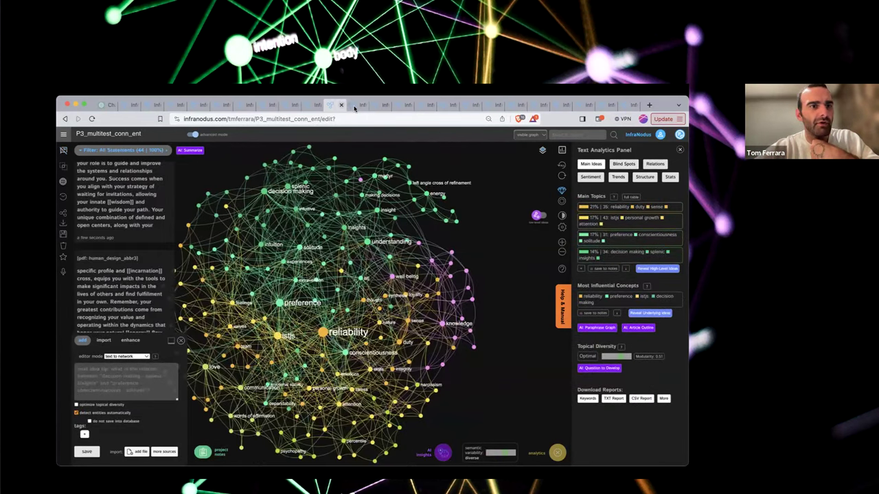
click(359, 105)
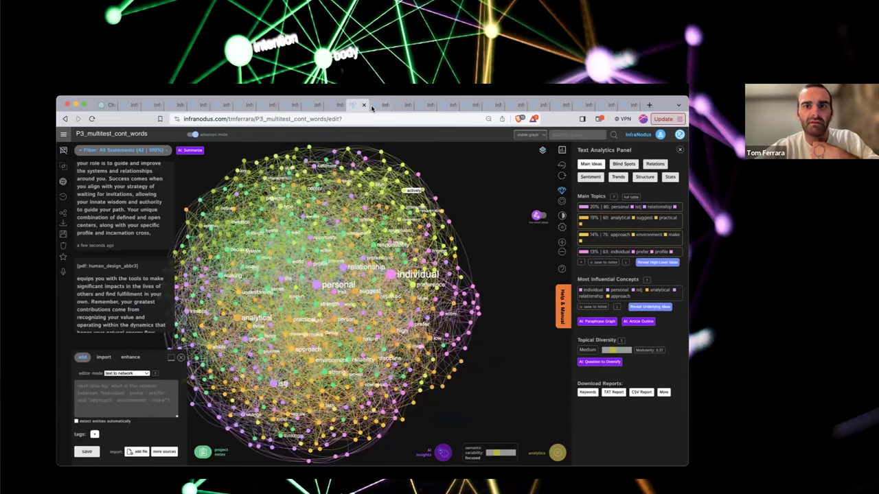
click(383, 107)
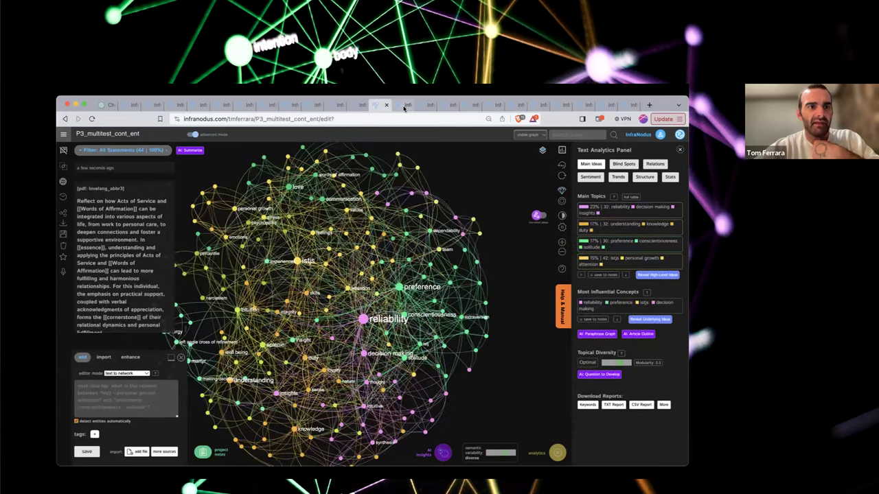
click(405, 107)
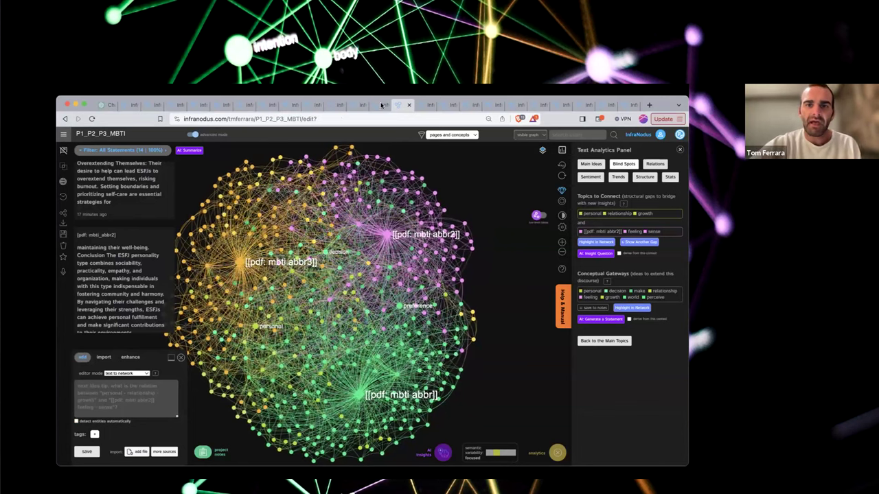
click(379, 107)
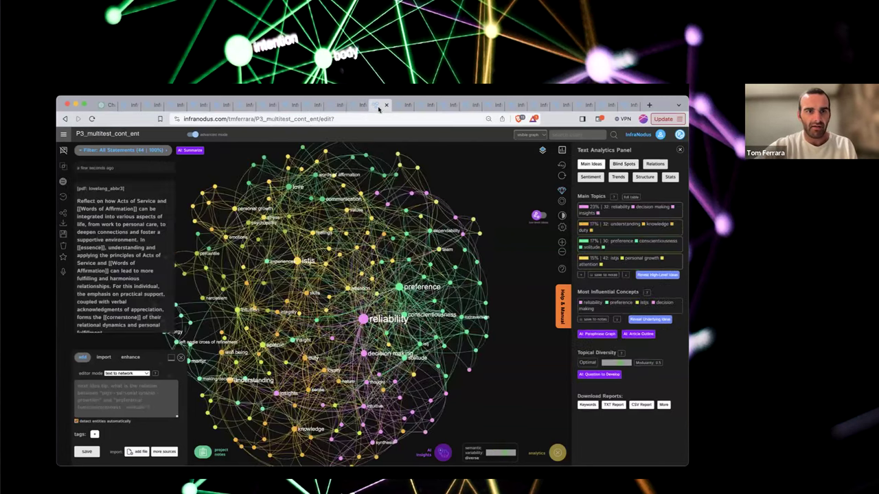
- Show the main ideas of the P1_P2_P3_MBTI graph and select the empathy node to examine its connections across the PDFs
click(401, 107)
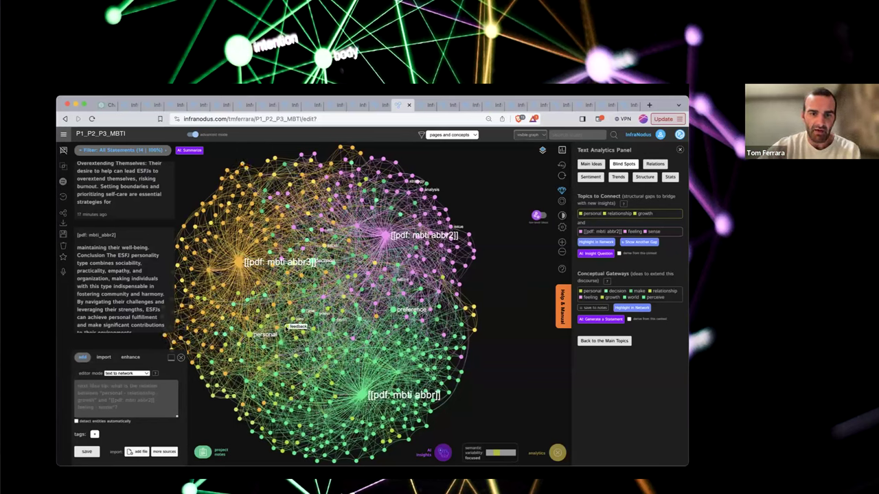
click(591, 164)
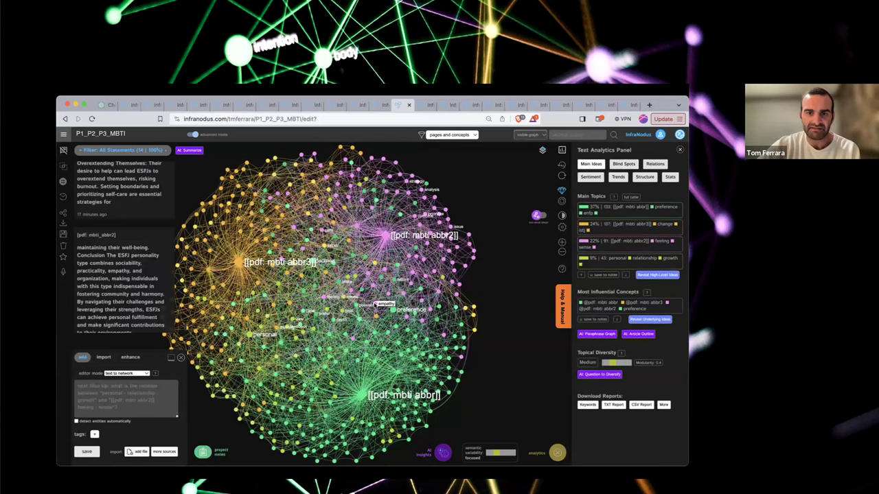
click(377, 305)
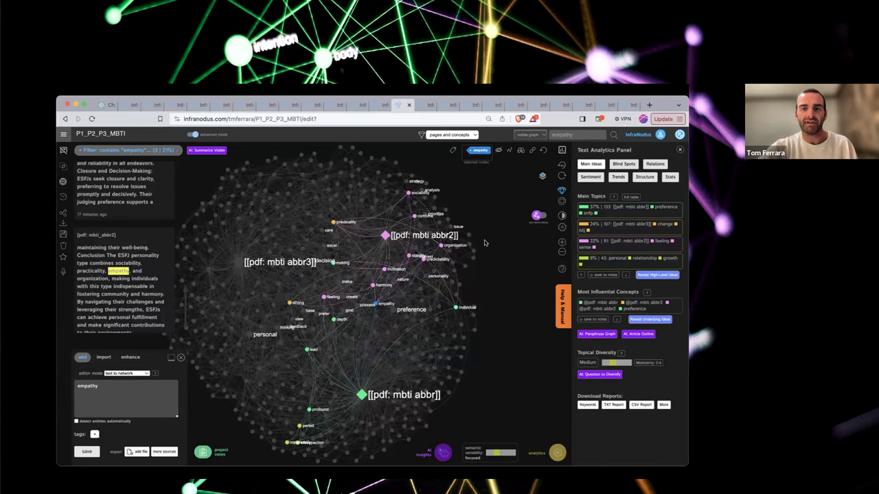
scroll(382, 293, up, 5)
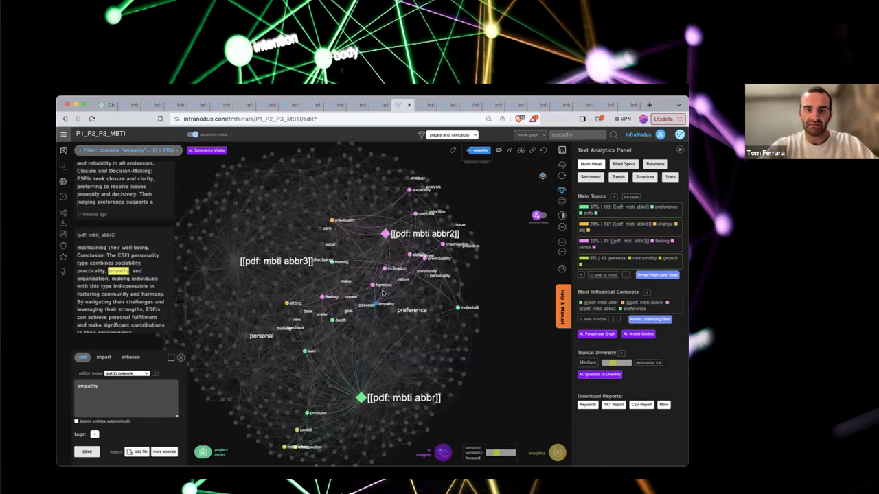
scroll(564, 224, down, 5)
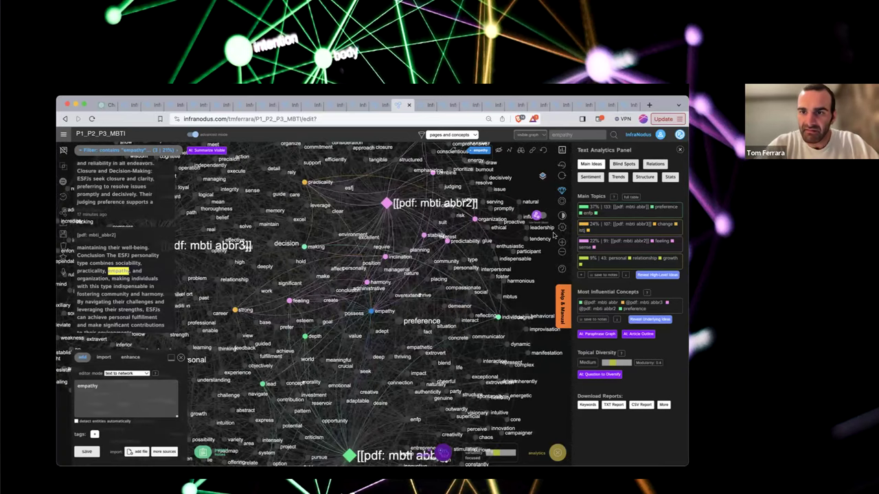
- Set the P1_P2_P3_MBTI graph to show labels only for nodes larger than size 17
click(562, 227)
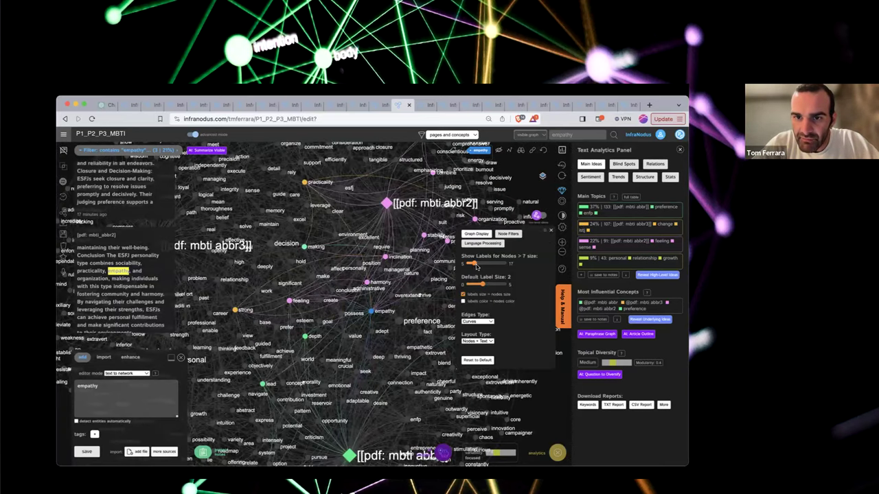
drag(475, 264, 508, 264)
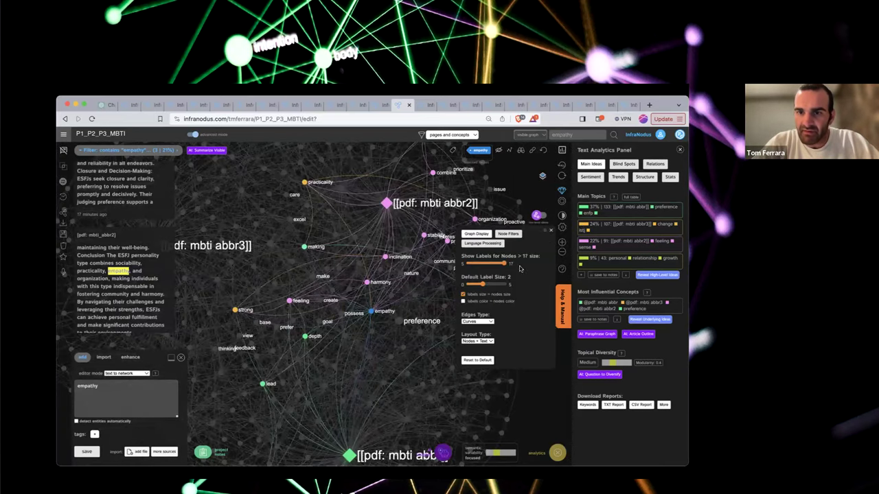
click(565, 228)
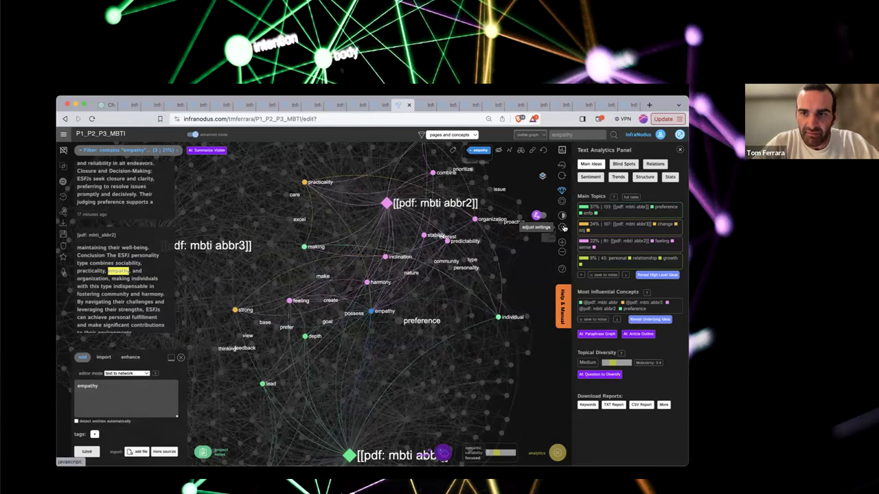
- Try a smaller default label size for the graph and restore the larger labels
click(563, 227)
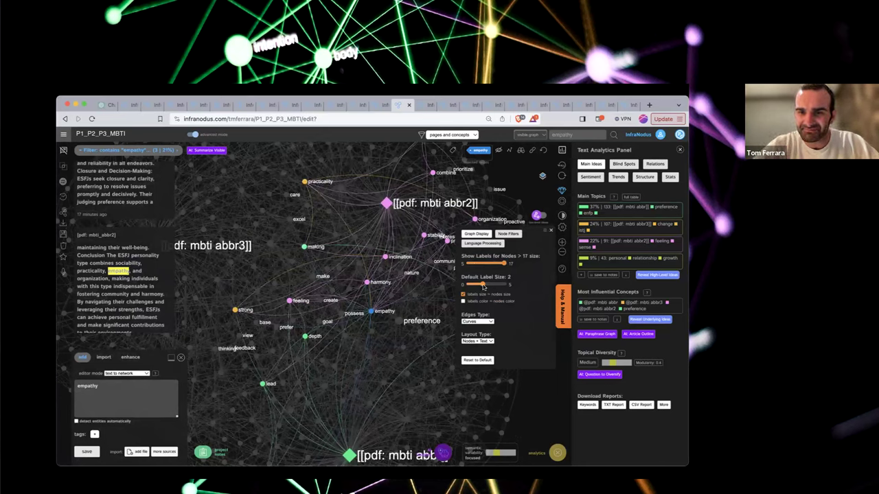
drag(483, 285, 474, 285)
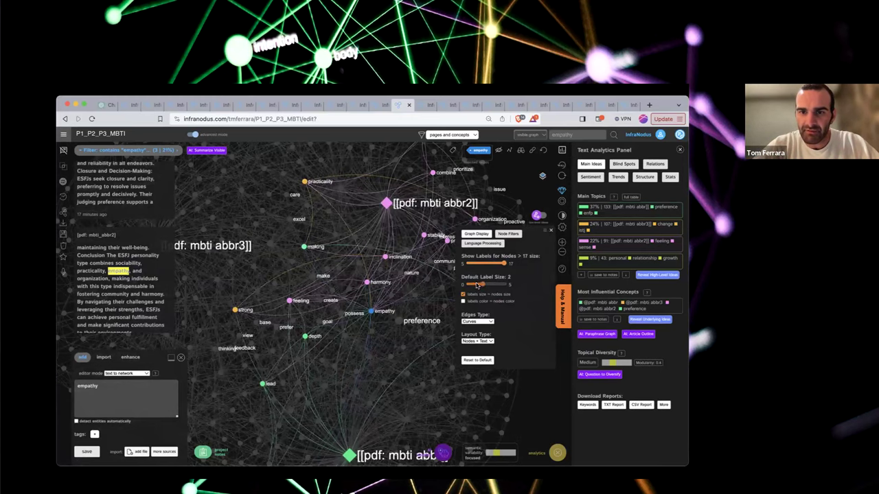
click(550, 232)
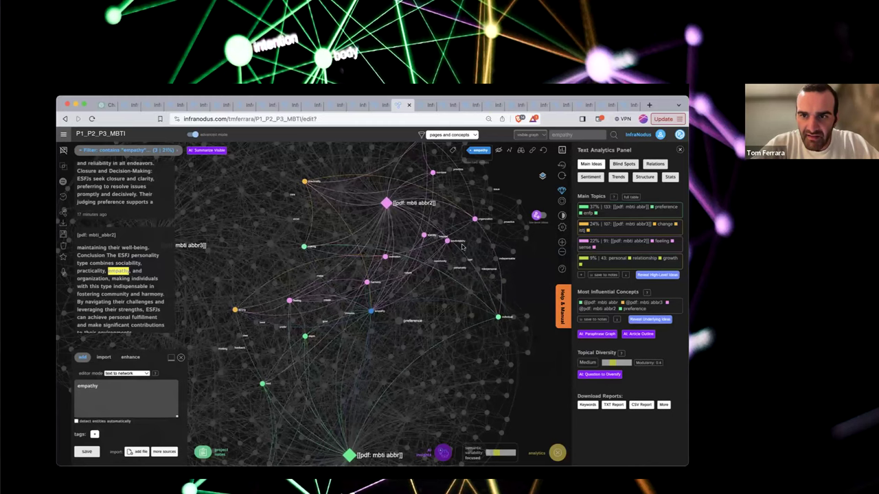
click(561, 227)
drag(467, 285, 484, 284)
click(550, 232)
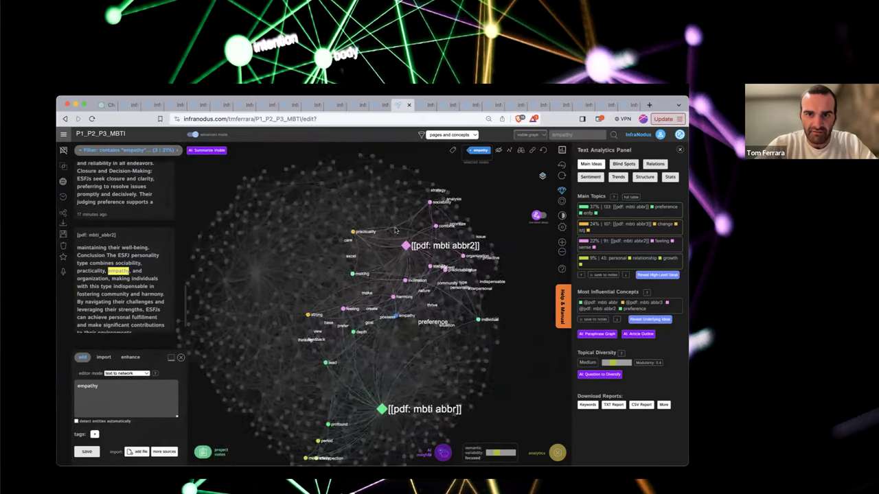
- Examine the connections of the empathy node to the mbti abbr, mbti abbr2 and mbti abbr3 PDFs and their surrounding concepts
scroll(395, 218, down, 3)
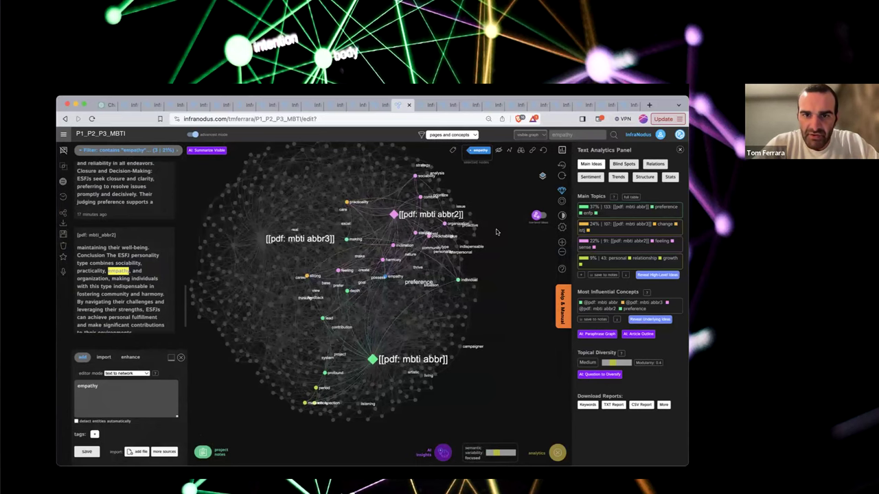
scroll(496, 232, up, 1)
scroll(496, 232, up, 3)
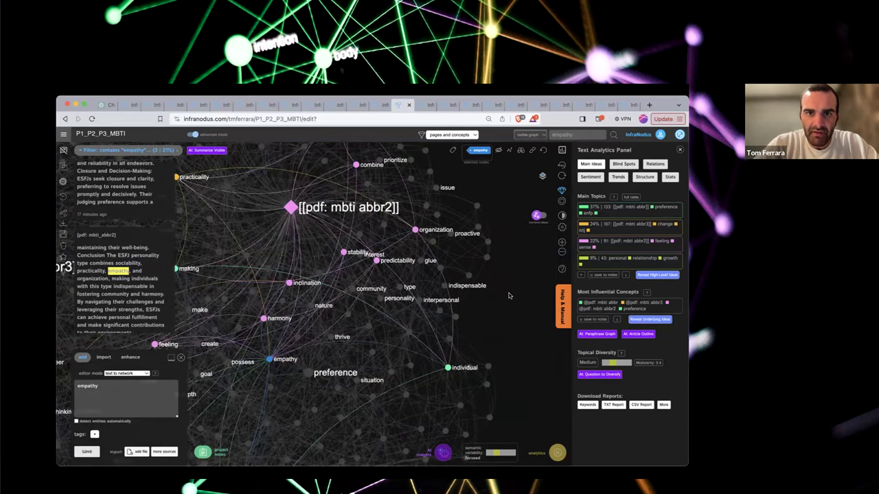
scroll(510, 300, up, 2)
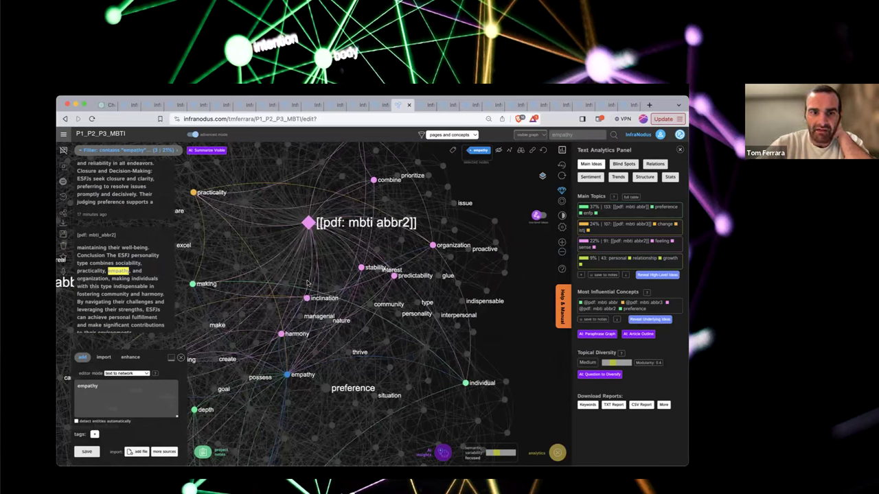
scroll(355, 221, down, 6)
scroll(429, 260, up, 2)
scroll(433, 250, down, 5)
scroll(440, 258, down, 5)
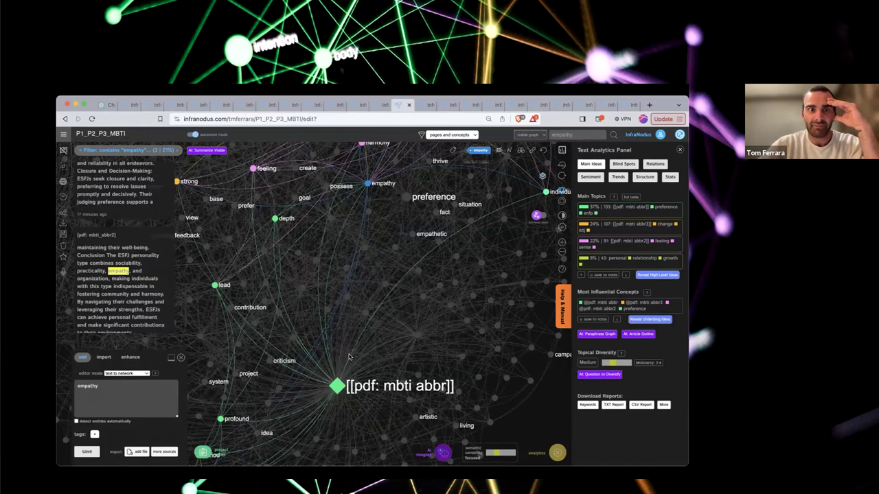
scroll(400, 297, up, 5)
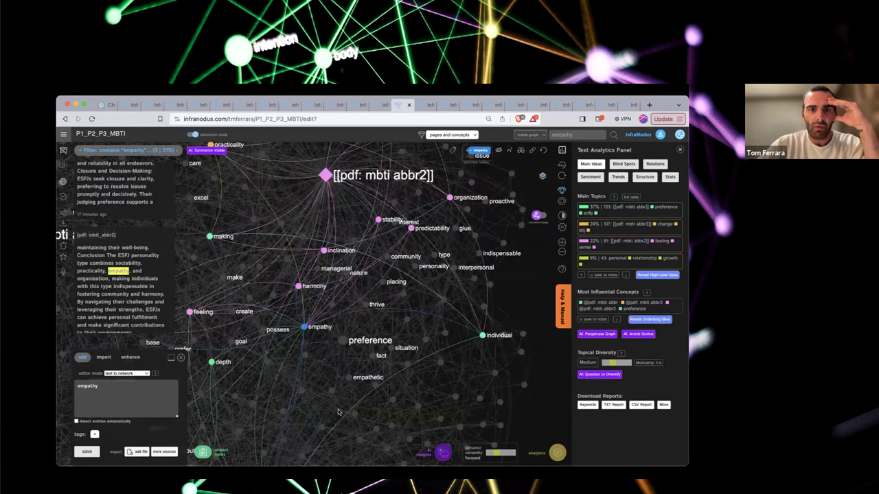
scroll(461, 324, up, 5)
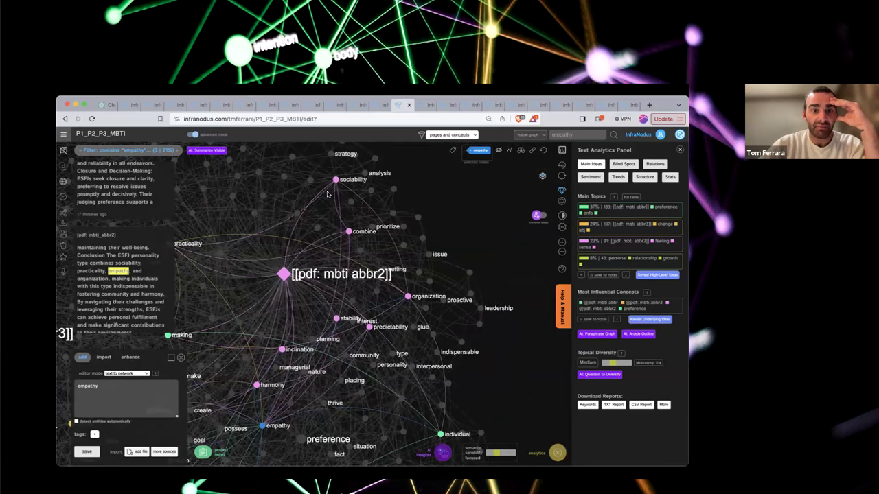
scroll(307, 237, left, 5)
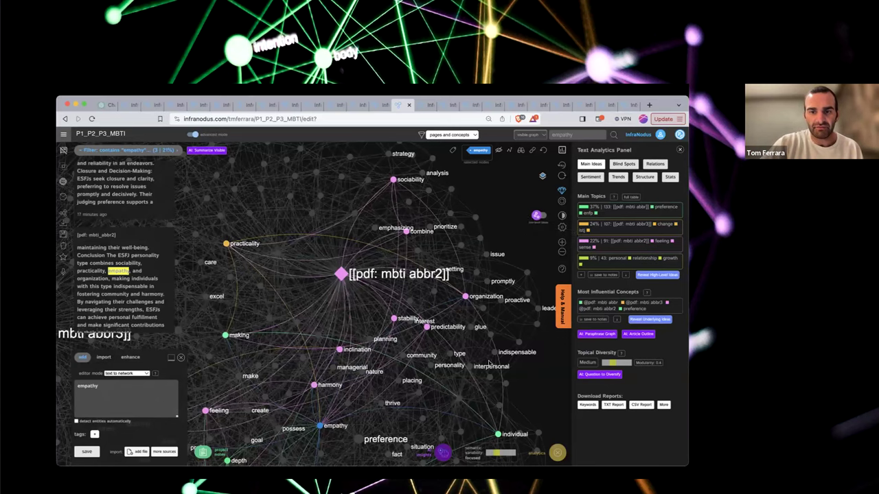
scroll(338, 333, down, 5)
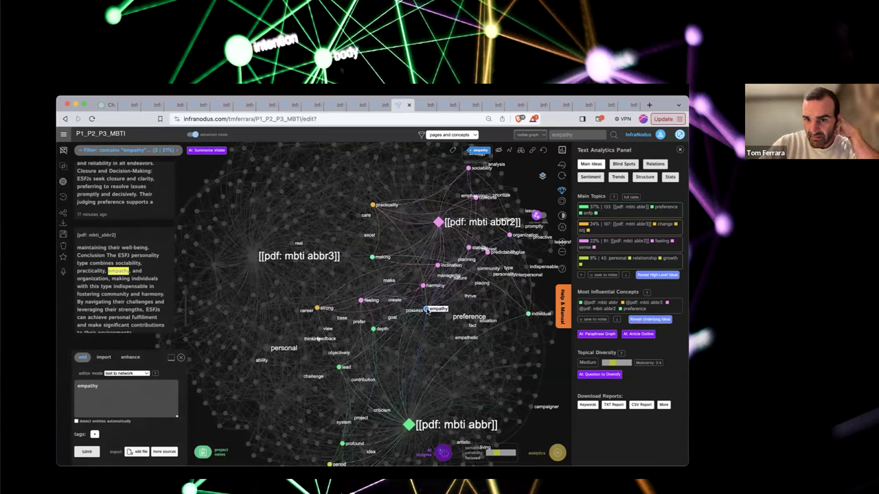
- Replace the empathy selection with the thinking node and go to the first statement containing it
click(480, 152)
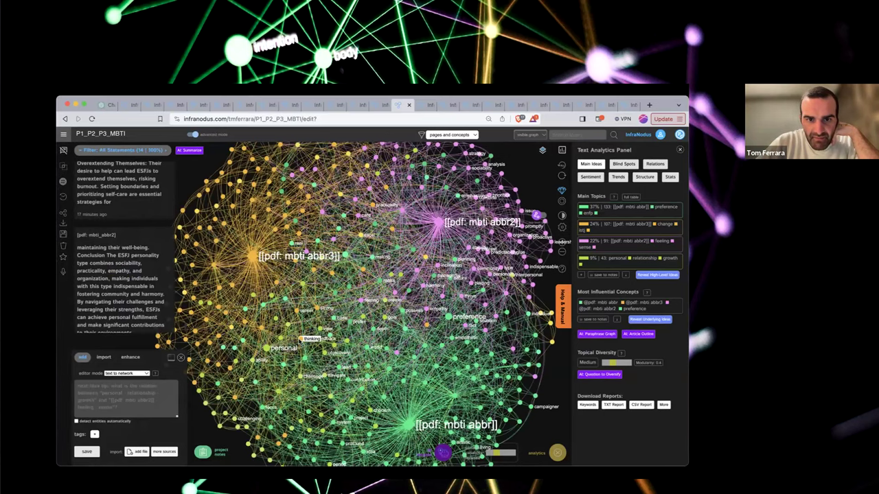
click(301, 340)
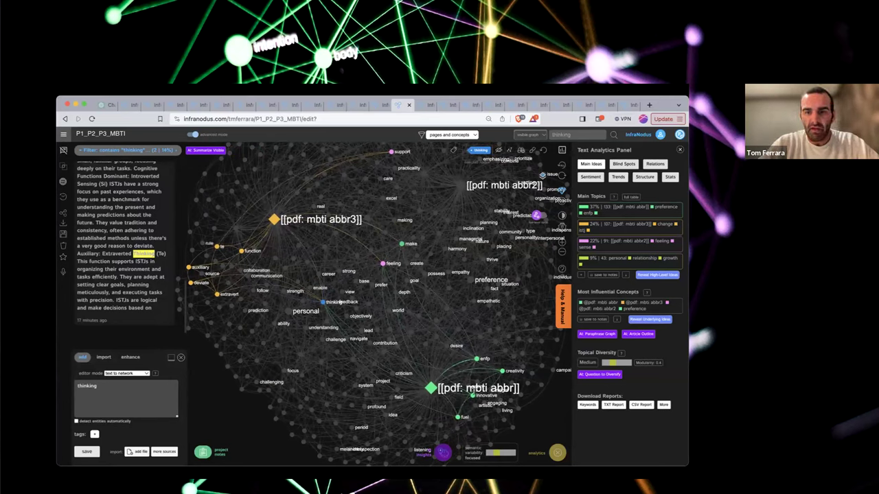
scroll(133, 208, up, 10)
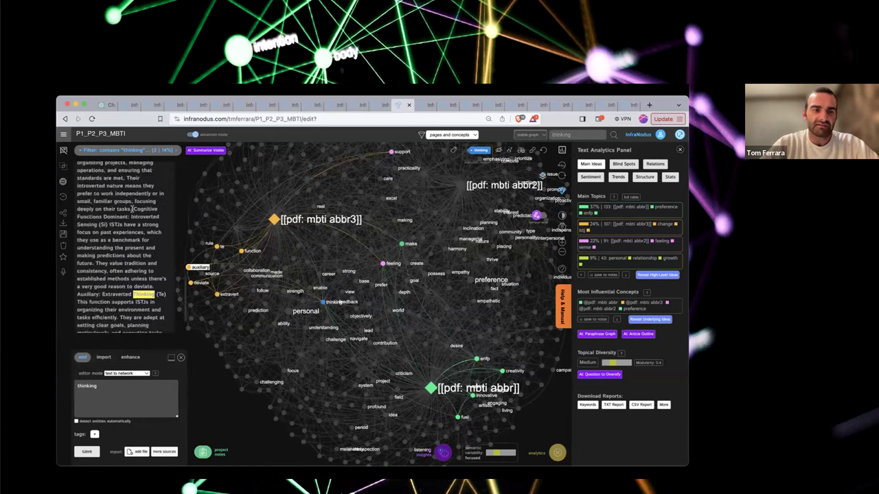
scroll(132, 208, up, 6)
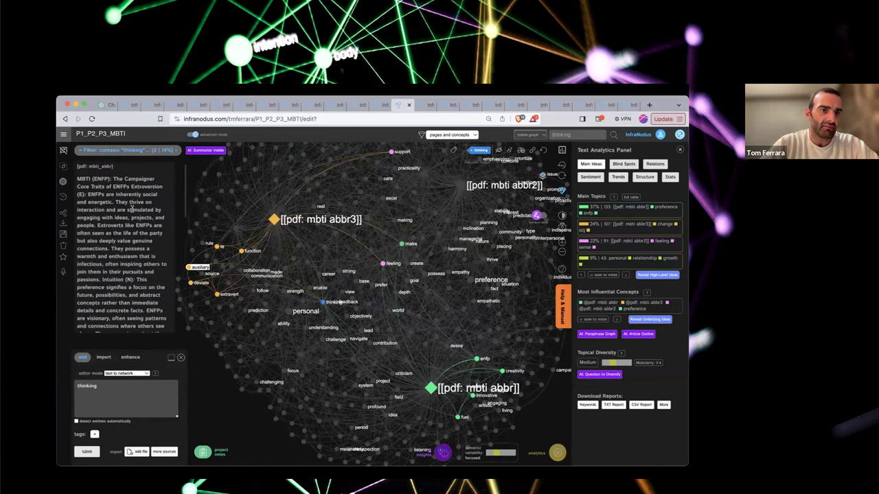
- Compare the mbti_abbr ENFP and mbti_abbr3 ISTJ statements filtered by thinking, checking which PDF each one comes from
click(62, 149)
click(62, 149)
scroll(116, 227, down, 12)
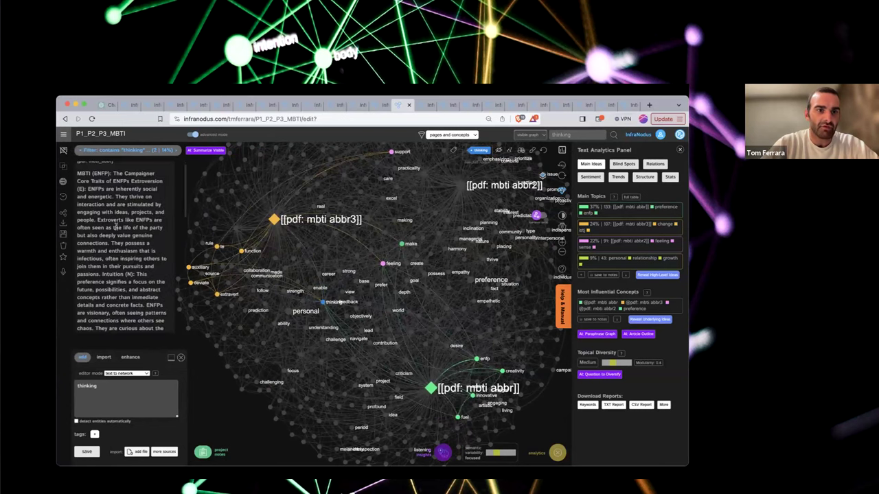
scroll(116, 227, down, 5)
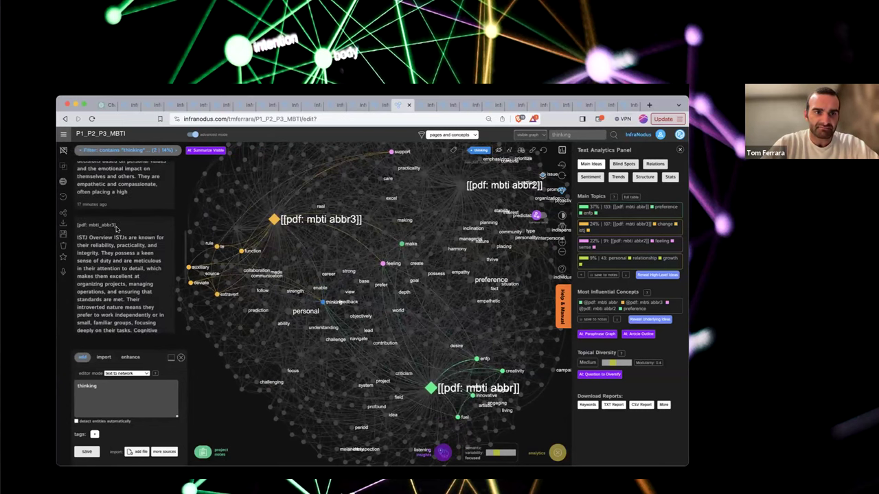
scroll(116, 230, up, 15)
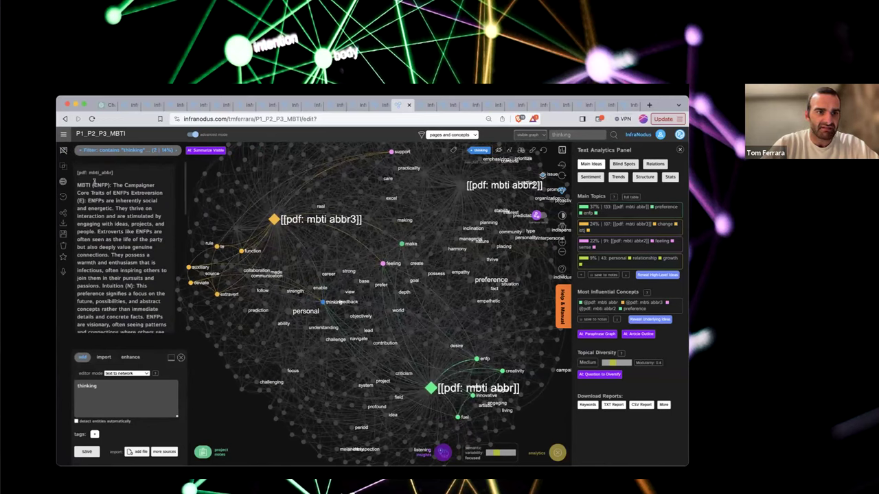
scroll(120, 260, down, 4)
scroll(121, 260, up, 3)
scroll(113, 179, down, 10)
scroll(126, 245, up, 3)
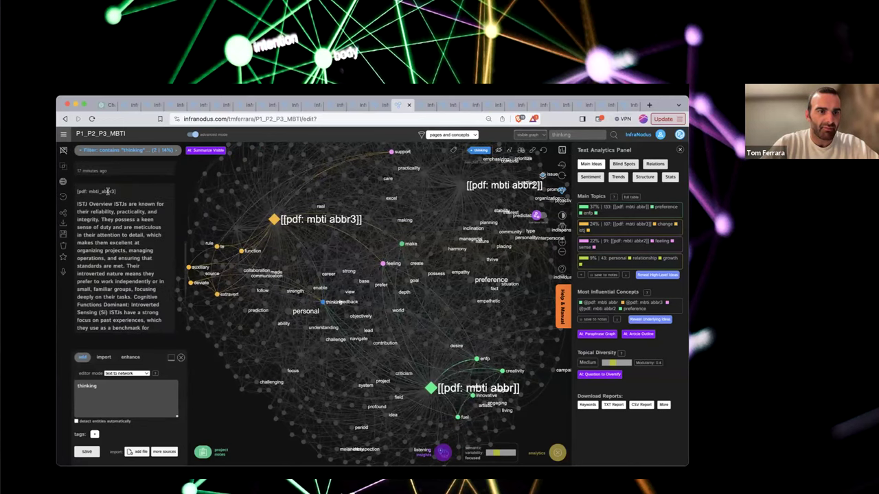
scroll(126, 278, down, 2)
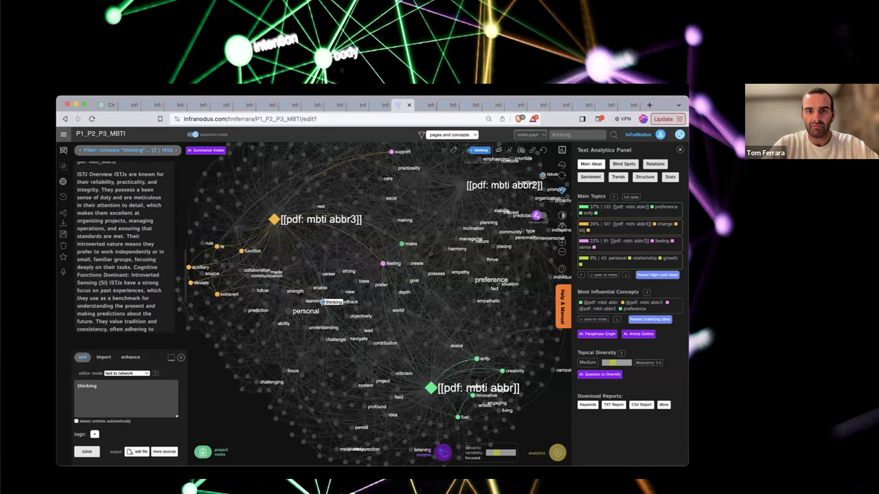
- Clear the thinking selection and look through the P1_P2_P3 graphs for Enneagram, OCEAN, lovelang and Synthesis
click(322, 302)
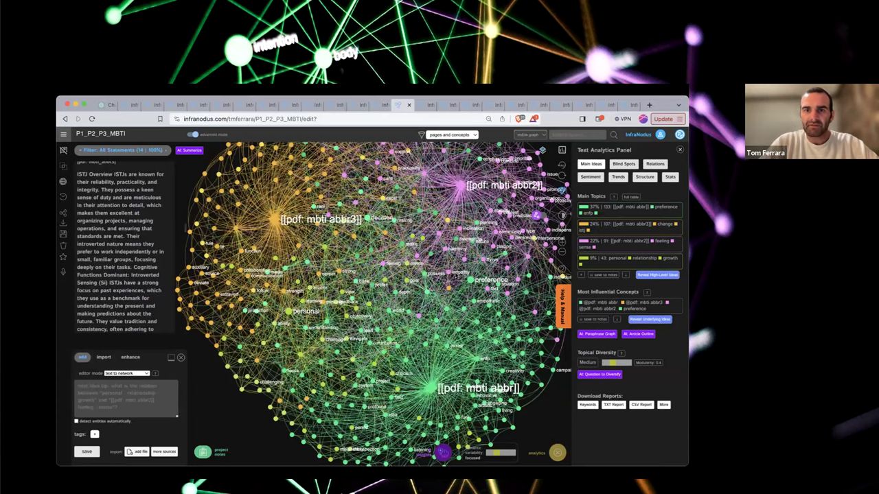
scroll(458, 274, down, 5)
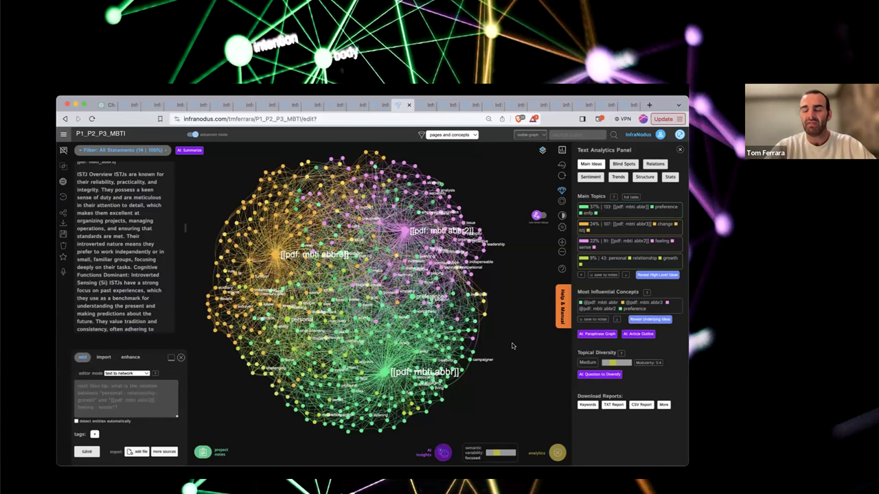
click(426, 106)
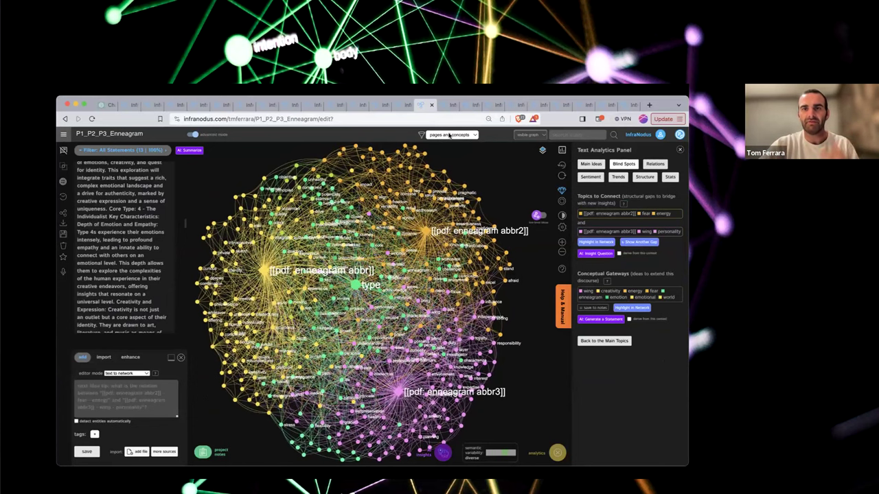
click(449, 106)
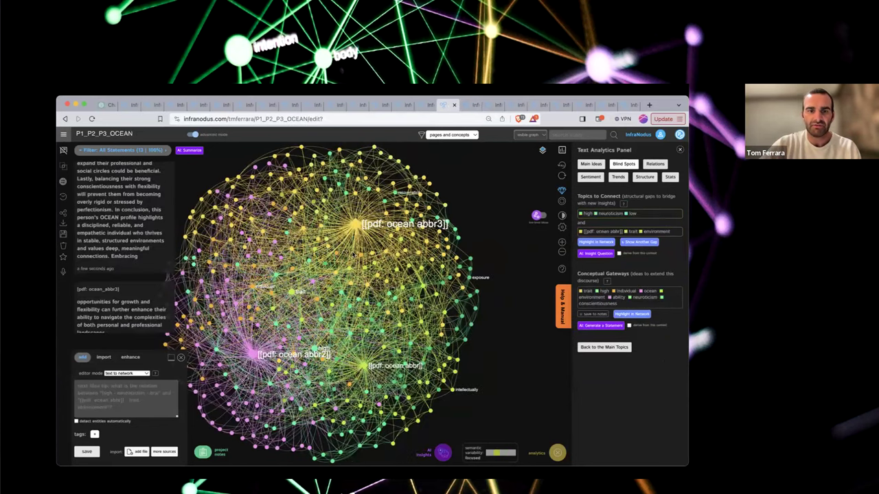
click(467, 105)
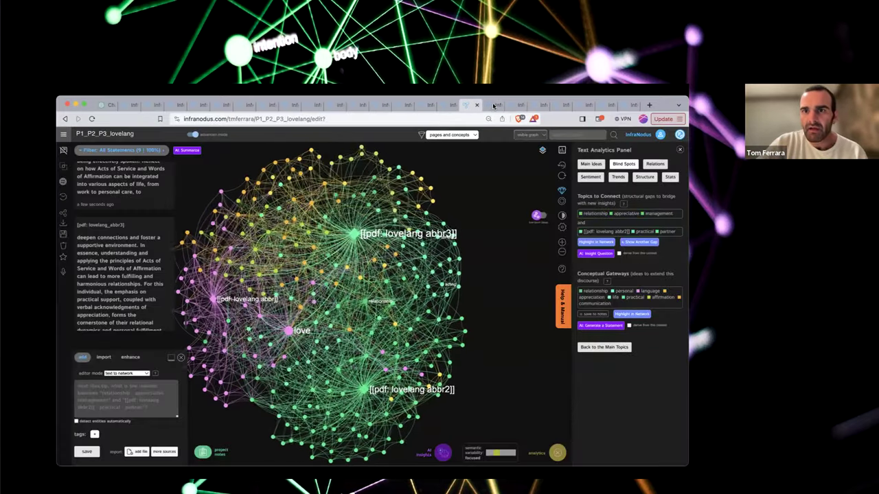
click(491, 105)
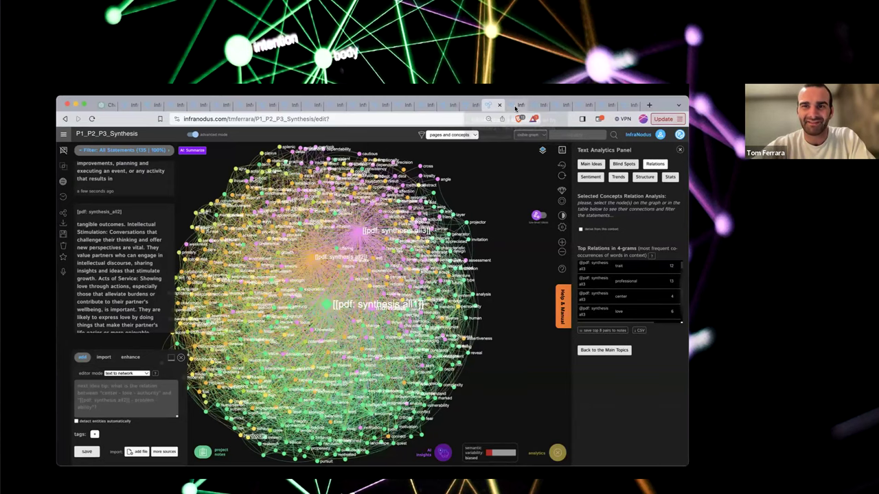
- View the addicition_pred to P3_multitest_conn_words comparison and the addiction_ba_ent graph, dismissing its graph comparison dialog
click(515, 106)
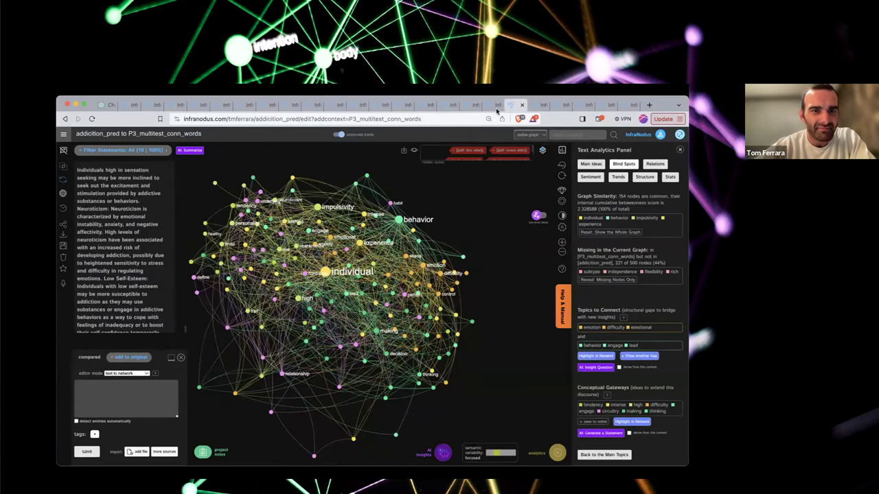
click(556, 106)
click(539, 106)
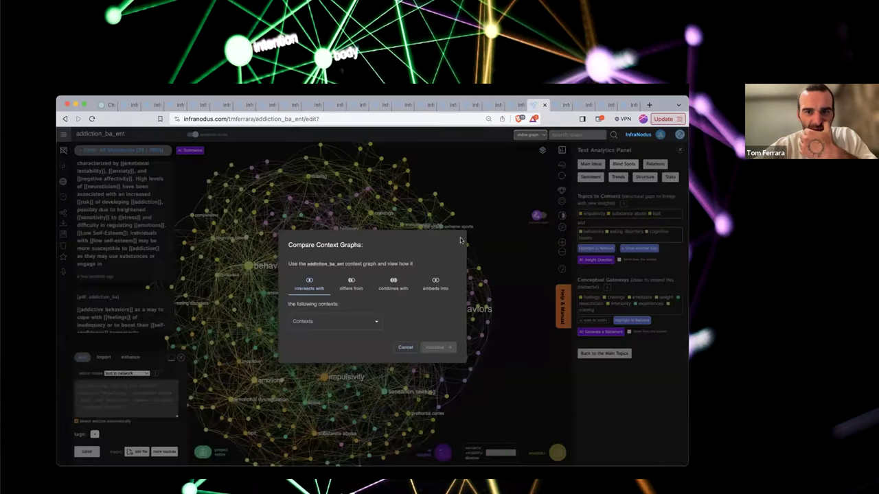
click(405, 347)
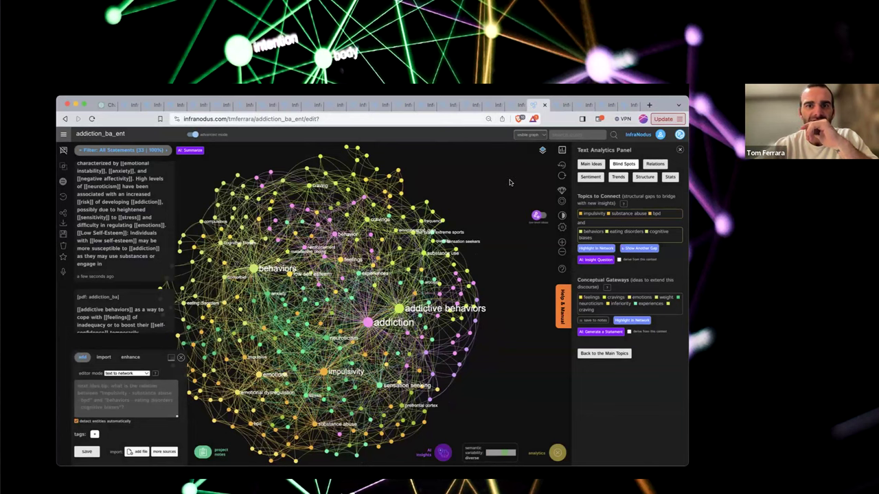
- Turn off the high-level ideas in the P1_multitest_conn_words graph and set labels to show only for nodes above size 17
click(130, 105)
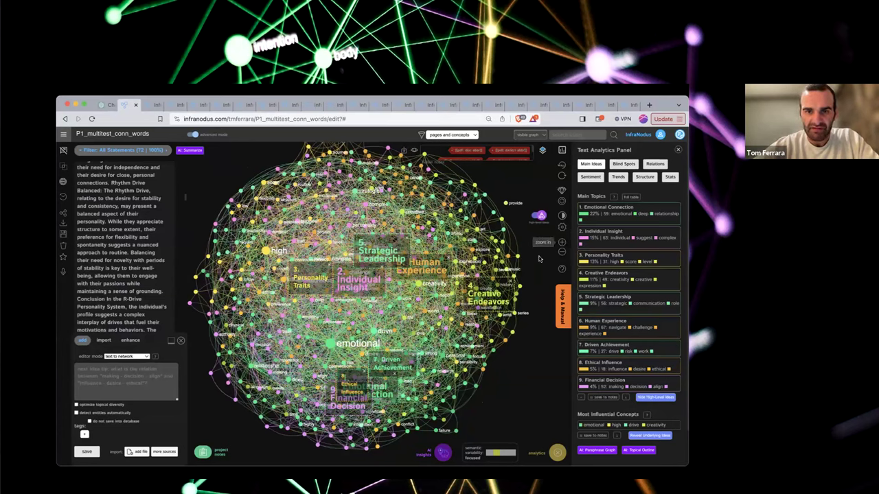
click(542, 217)
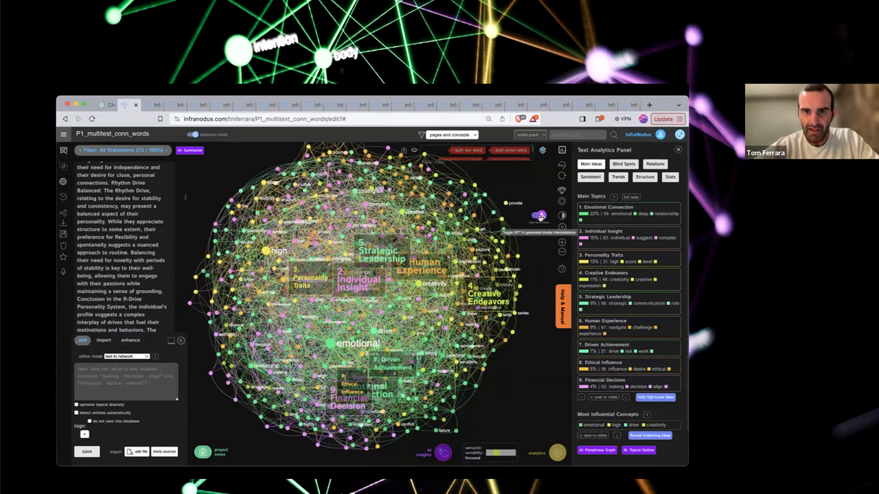
click(563, 229)
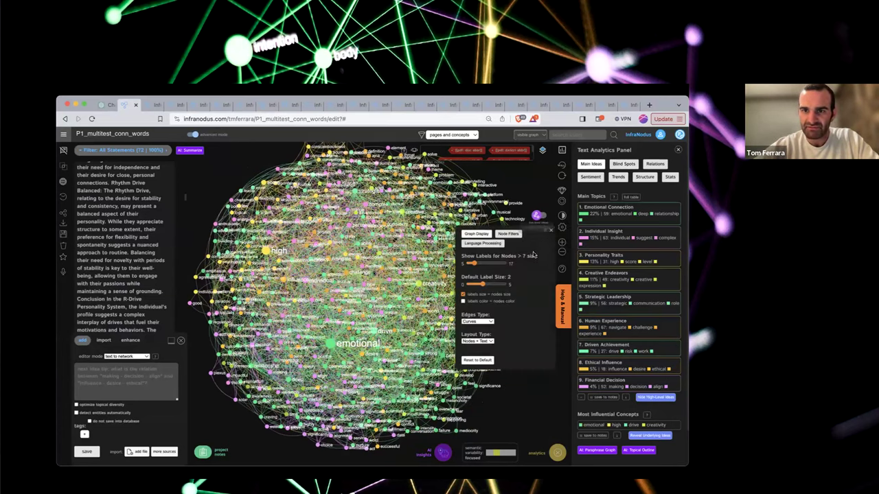
drag(474, 267, 505, 264)
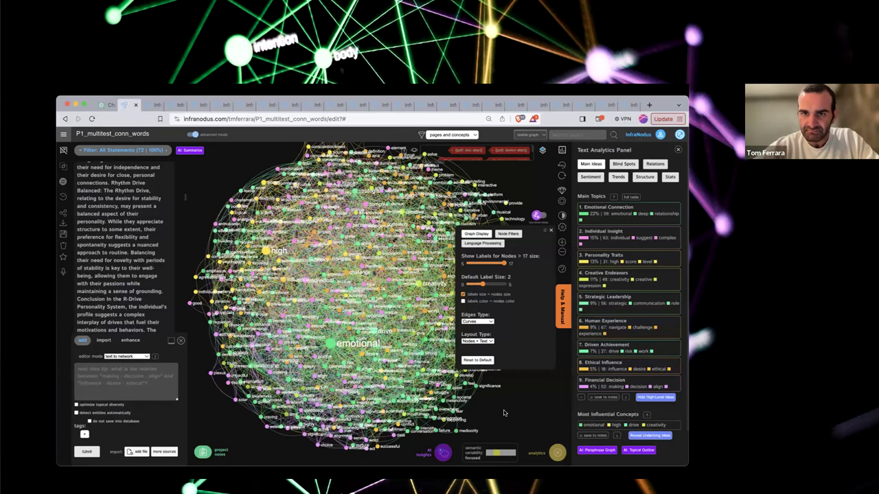
click(552, 231)
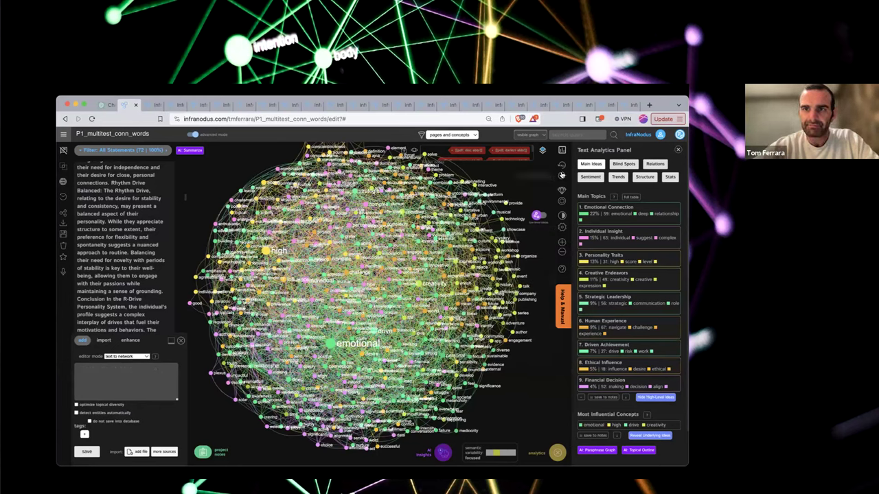
- Reload the P1_multitest_conn_words graph and run its layout alignment, checking the P1_P2_P3_MBTI graph while it loads
click(561, 175)
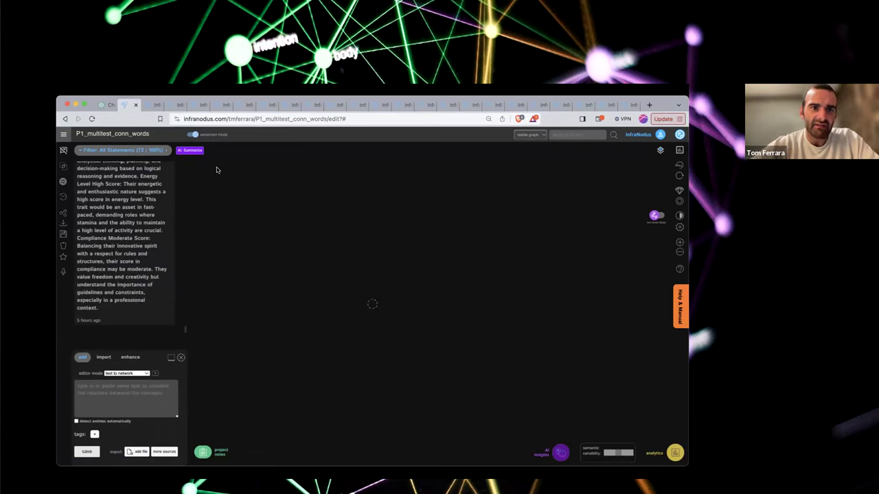
click(405, 106)
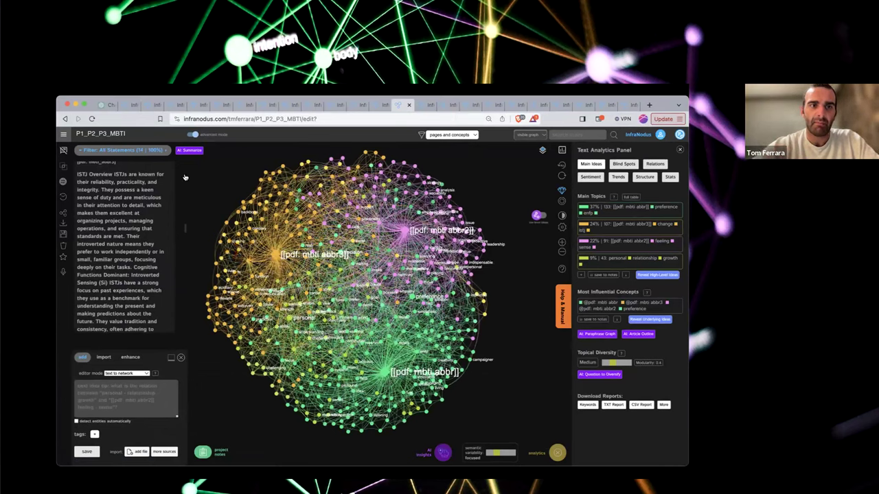
click(129, 106)
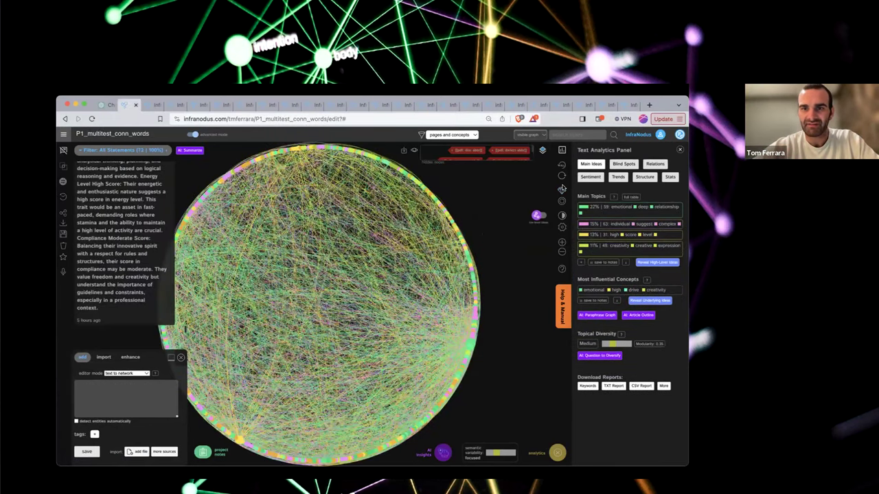
click(562, 191)
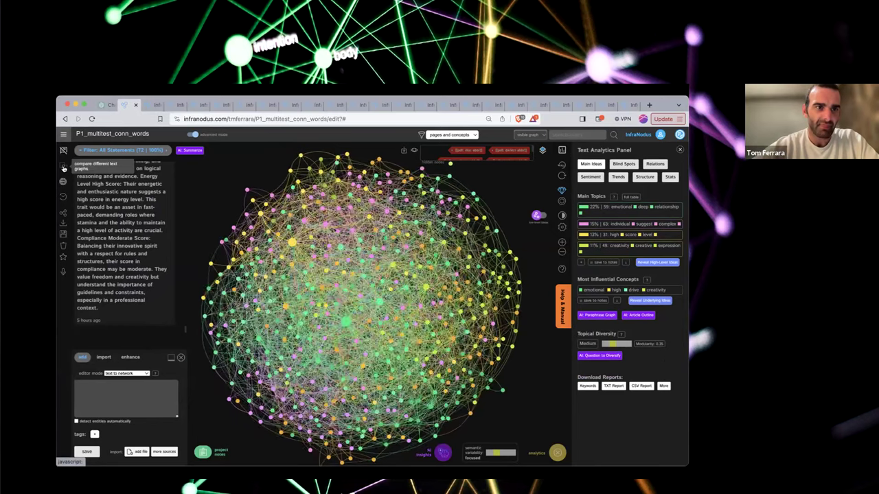
- Open the context graph comparison for P1_multitest_conn_words and review the combines with and embeds into modes, settling on intersects with
click(63, 168)
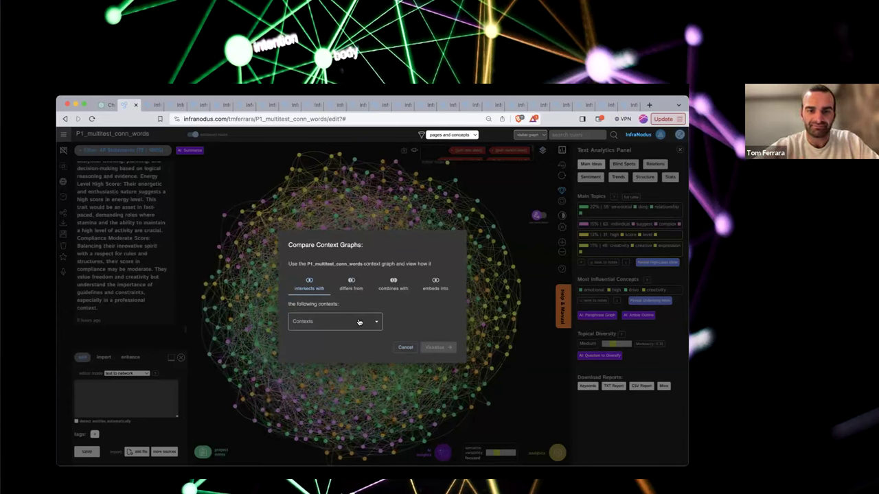
click(394, 288)
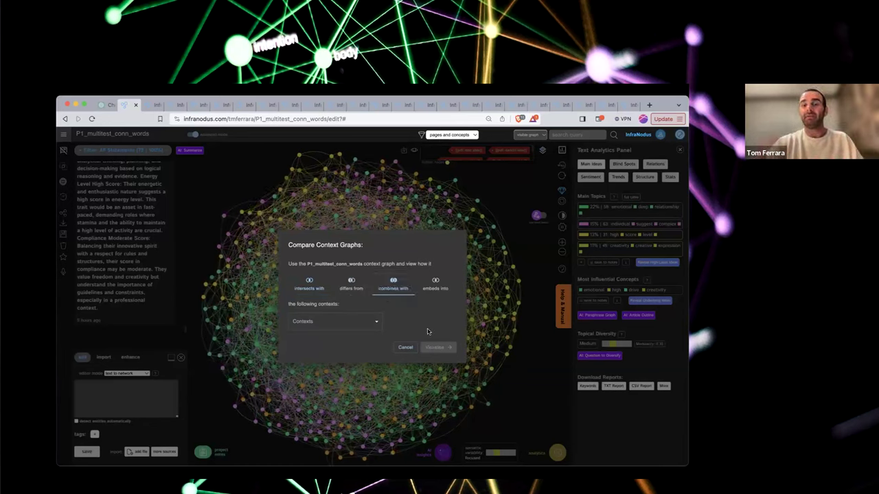
click(437, 285)
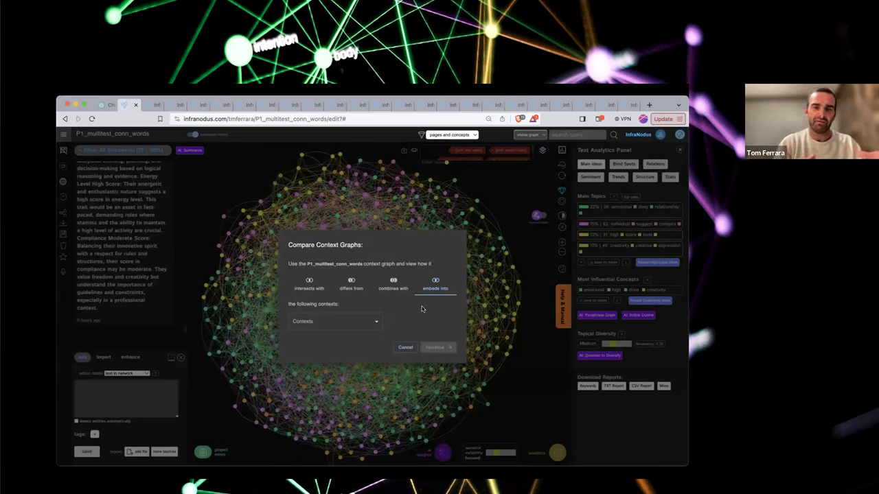
click(315, 290)
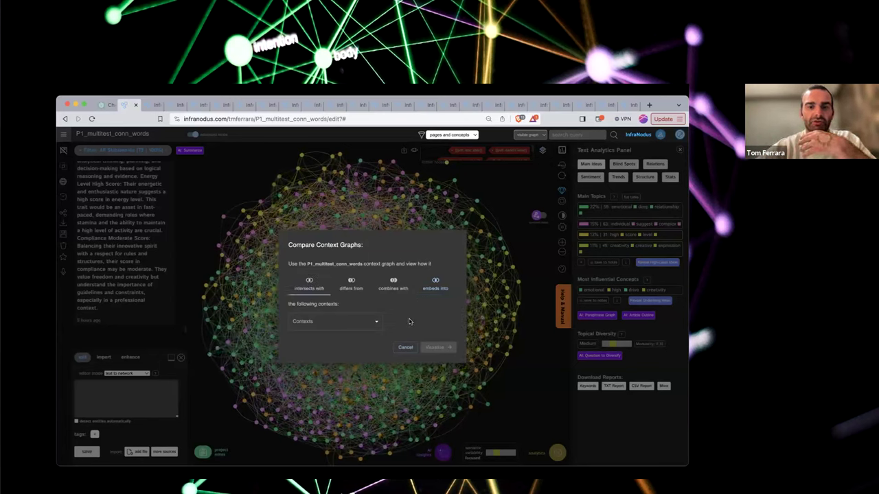
drag(306, 263, 361, 265)
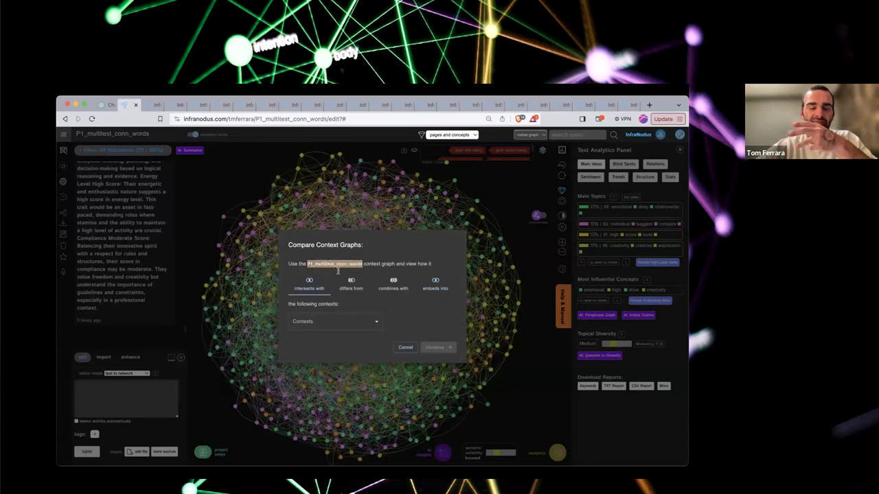
click(332, 264)
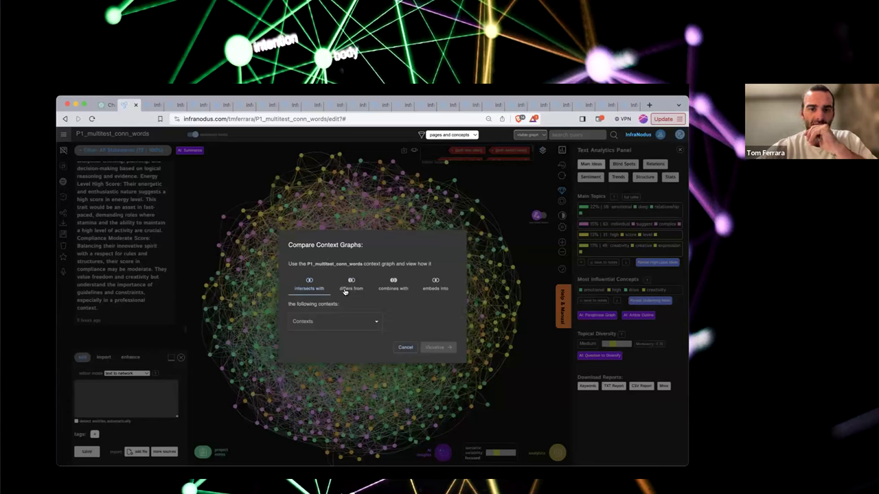
- Choose P2_multitest_conn_words as the compared context and visualise the intersection
click(331, 321)
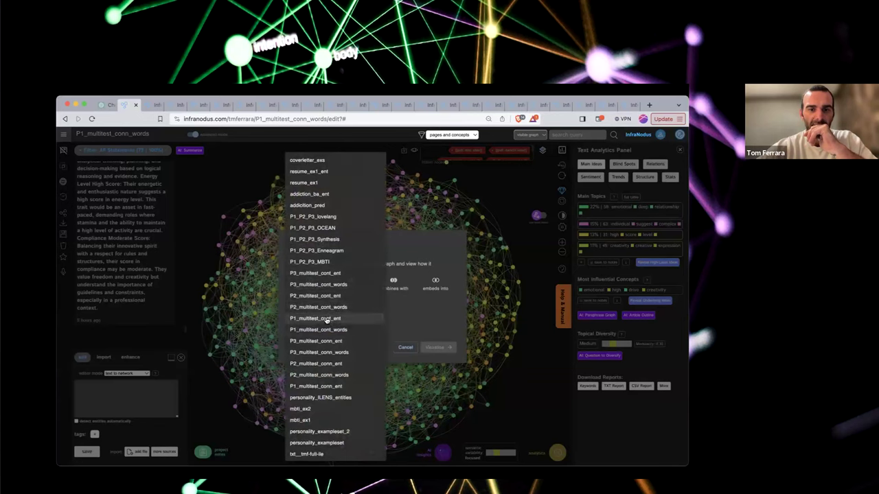
click(341, 377)
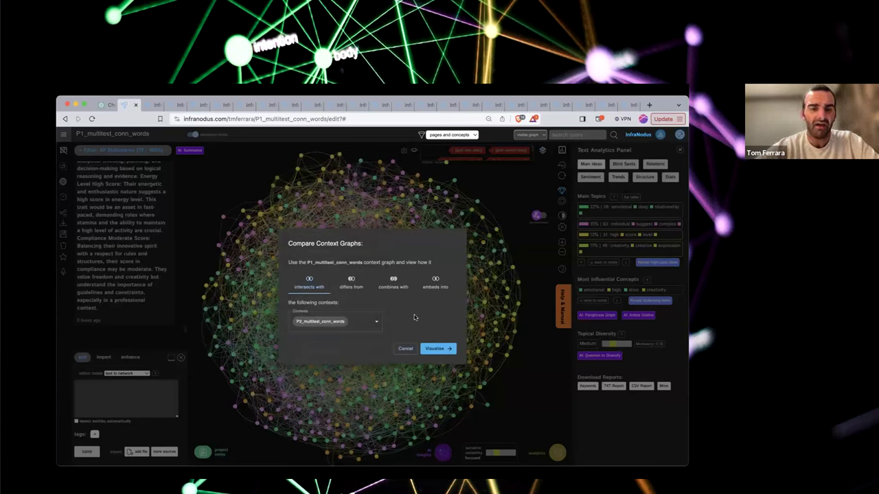
click(438, 347)
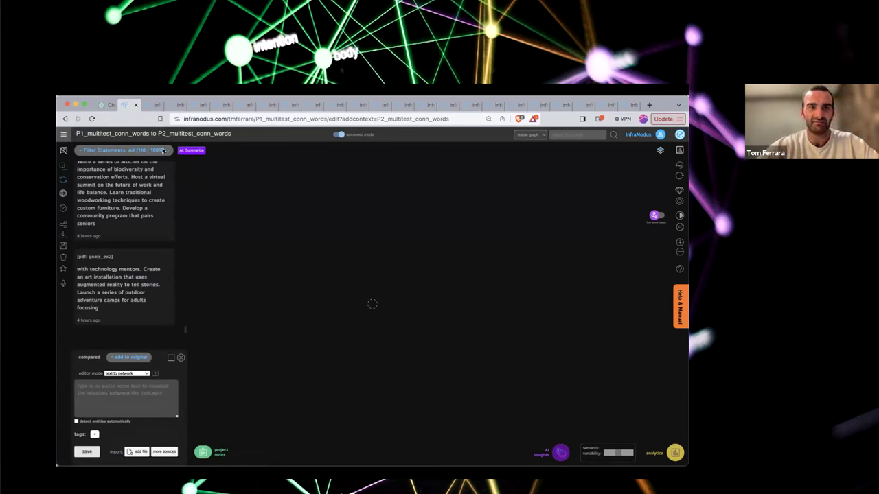
- Check the graph similarity in the blind spots analysis and show only the P2_multitest_conn_words nodes missing from P1_multitest_conn_words
mouse_move(163, 151)
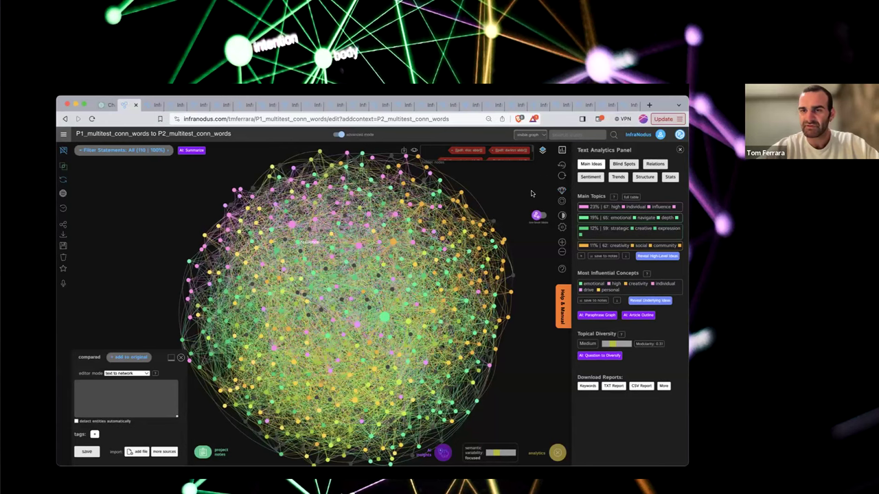
click(625, 164)
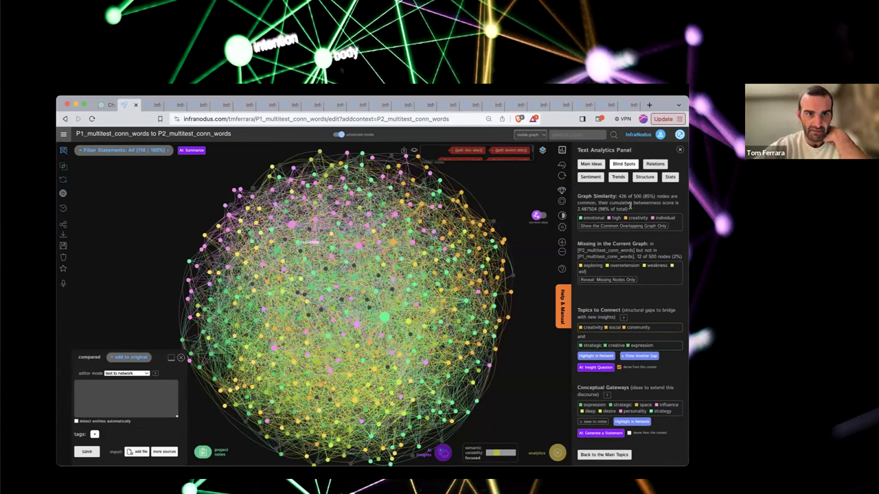
drag(578, 196, 614, 196)
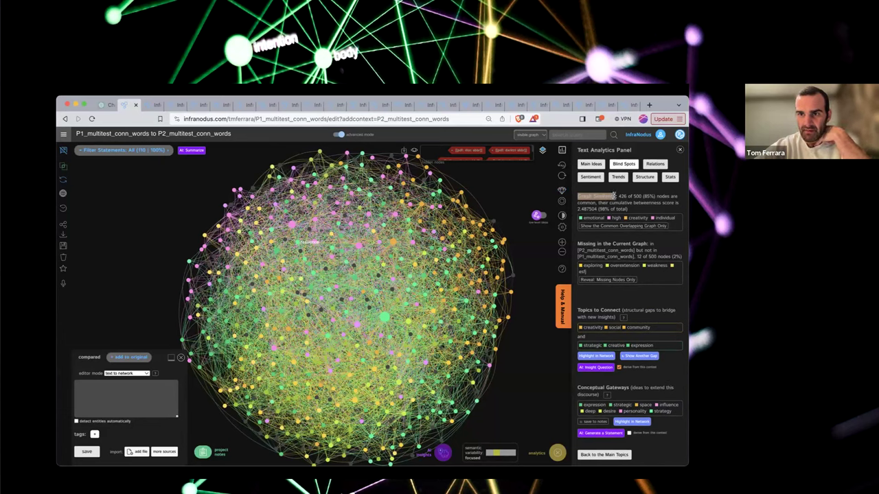
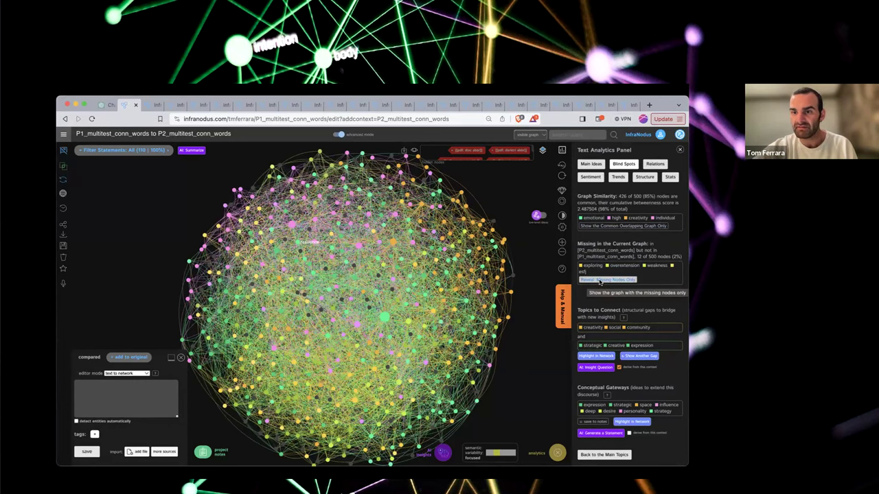
click(599, 280)
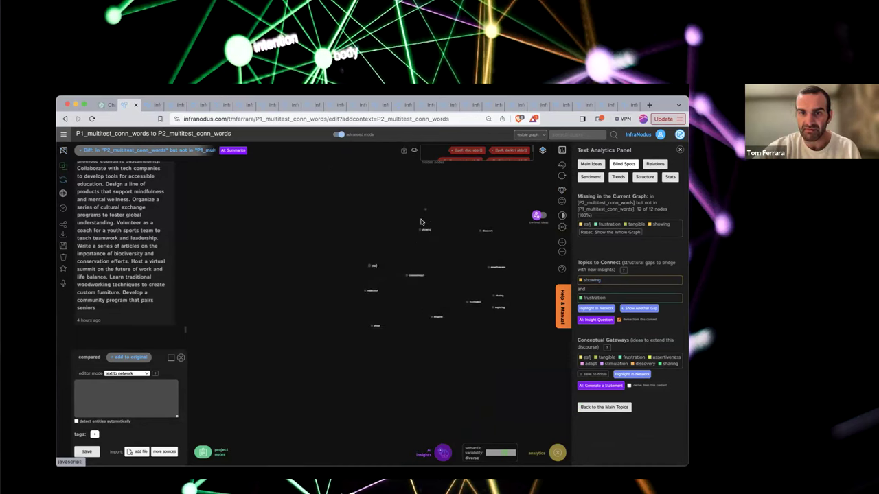
drag(440, 233, 404, 233)
scroll(404, 234, up, 3)
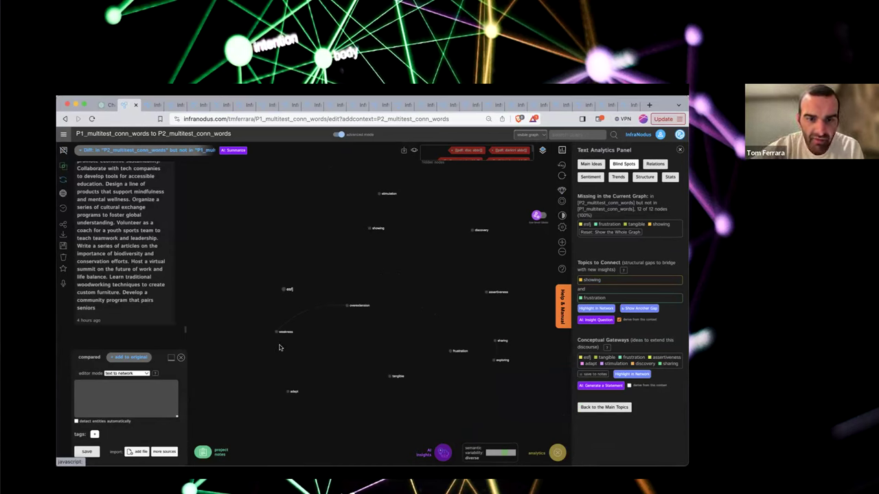
- Select the connected overextension and weakness nodes and read the statements containing them, checking the source PDF
click(346, 306)
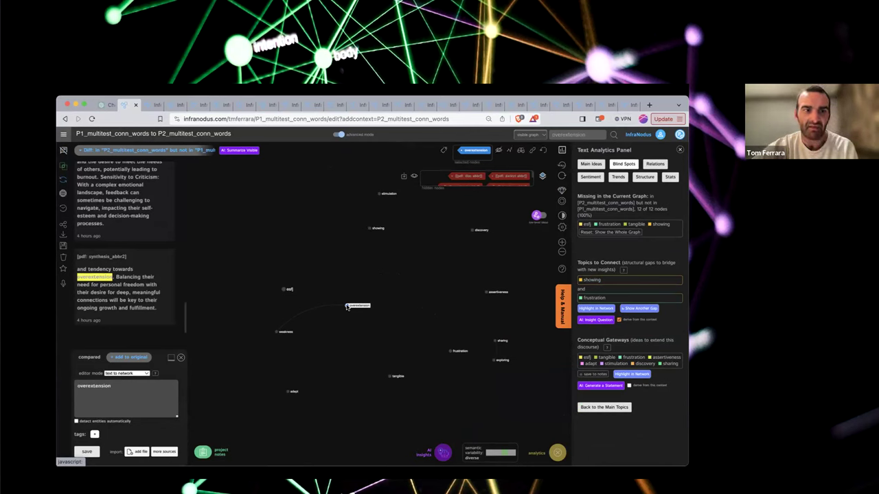
click(277, 333)
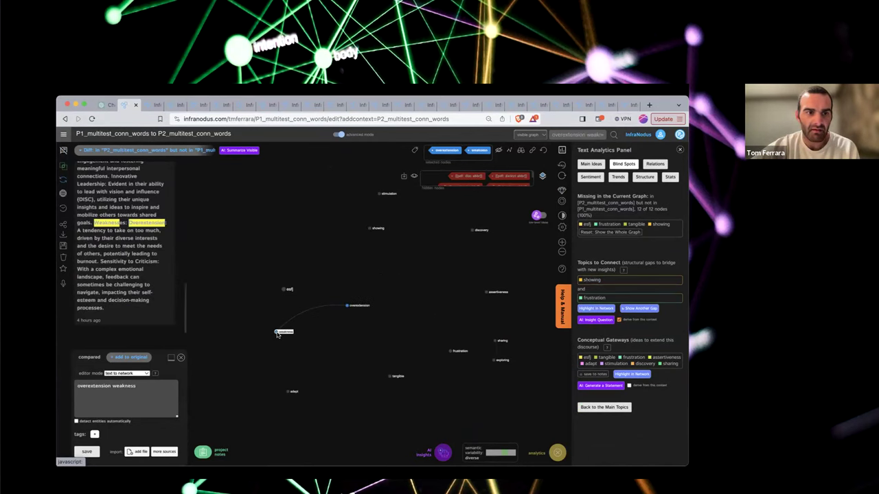
scroll(113, 237, up, 3)
scroll(114, 236, up, 3)
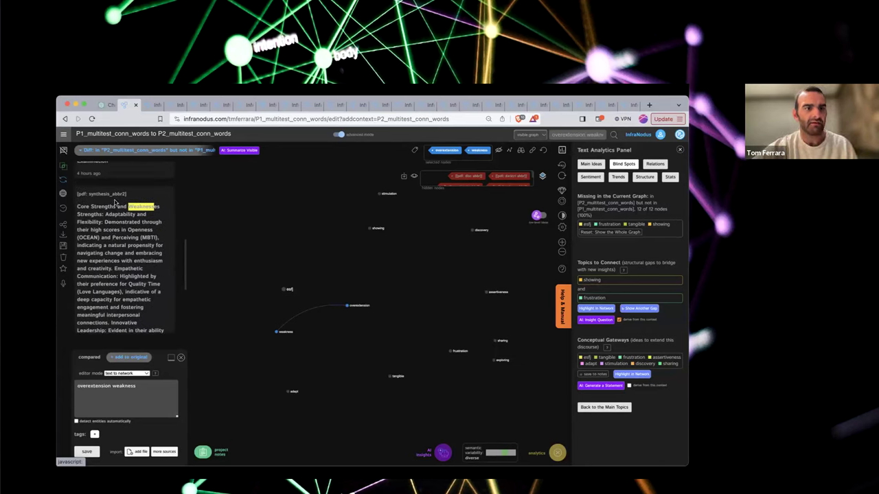
scroll(130, 228, down, 3)
scroll(120, 290, down, 2)
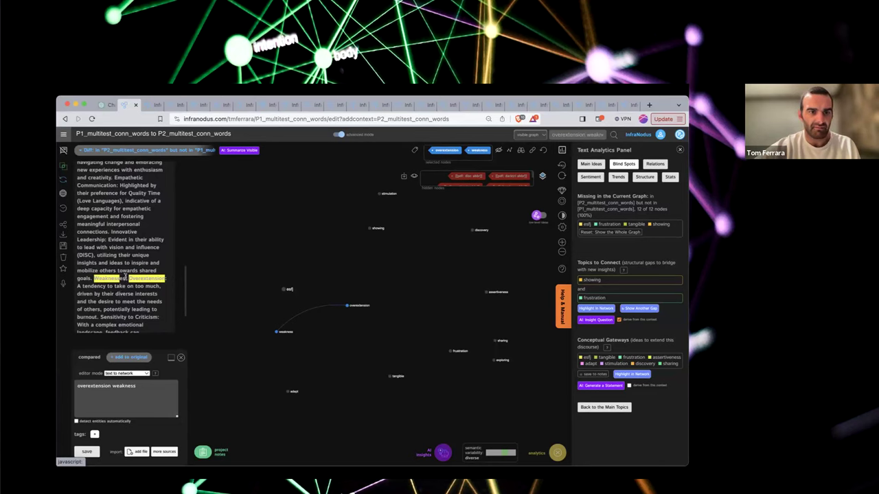
scroll(124, 277, down, 2)
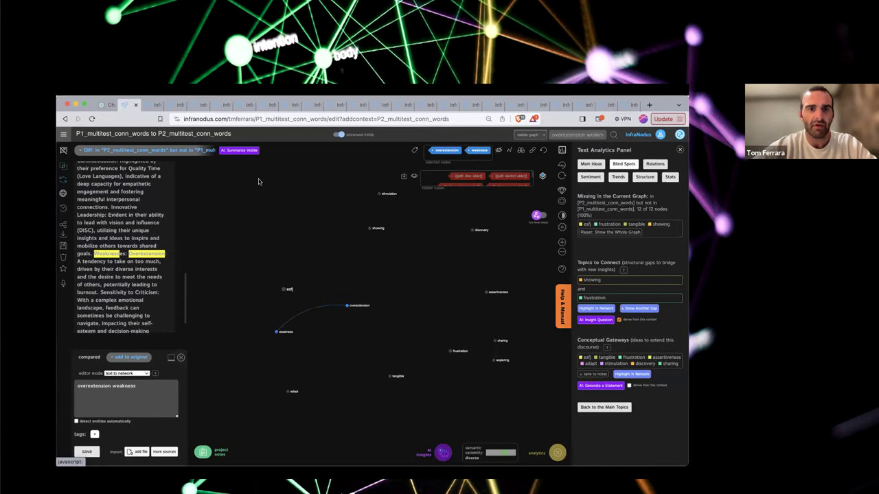
- Go to the P2_multitest_conn_words graph and search it for overextension, closing the AI content suggestions
click(244, 105)
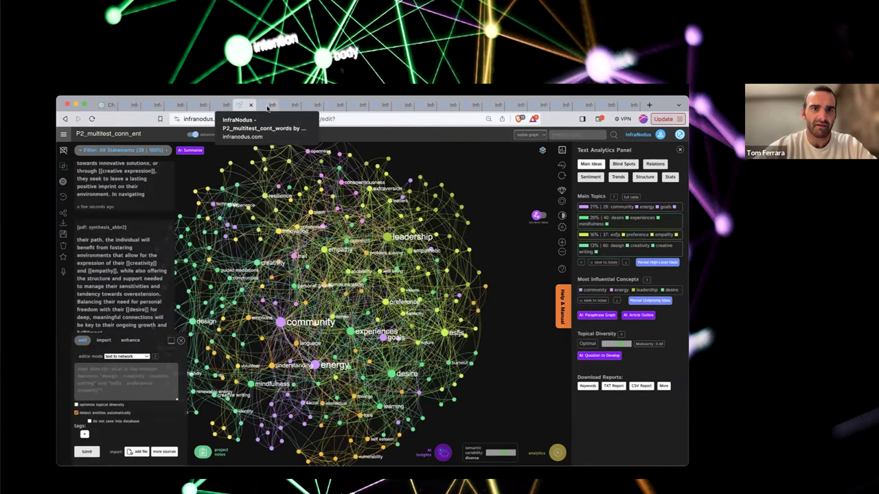
click(267, 106)
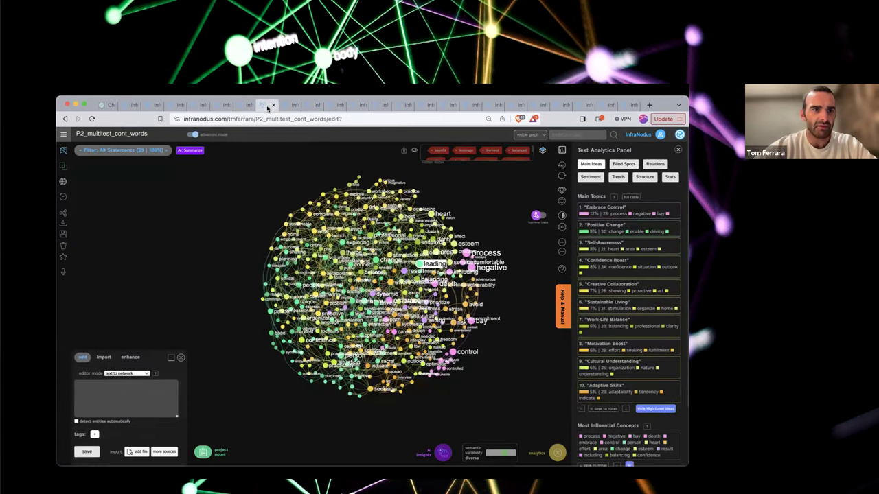
click(242, 106)
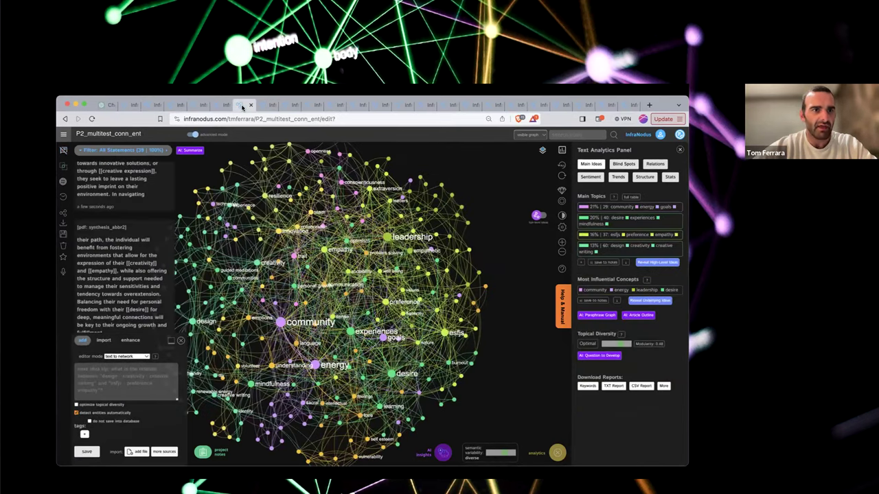
click(223, 106)
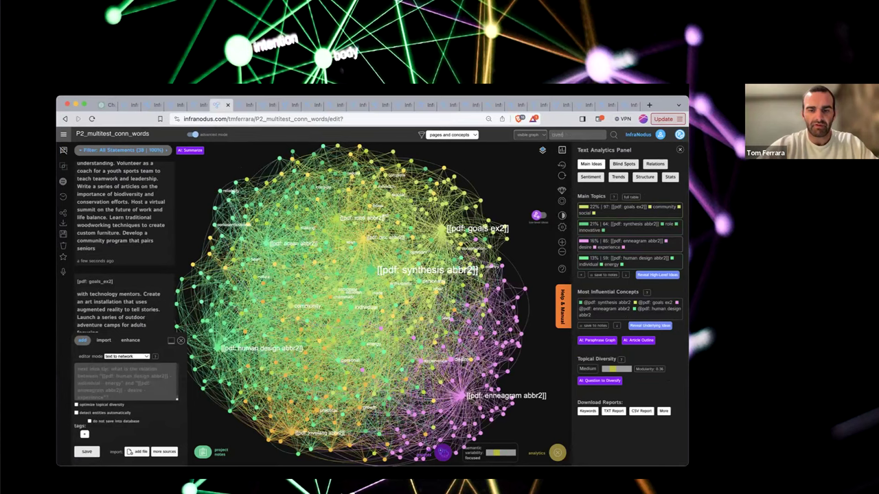
key(Return)
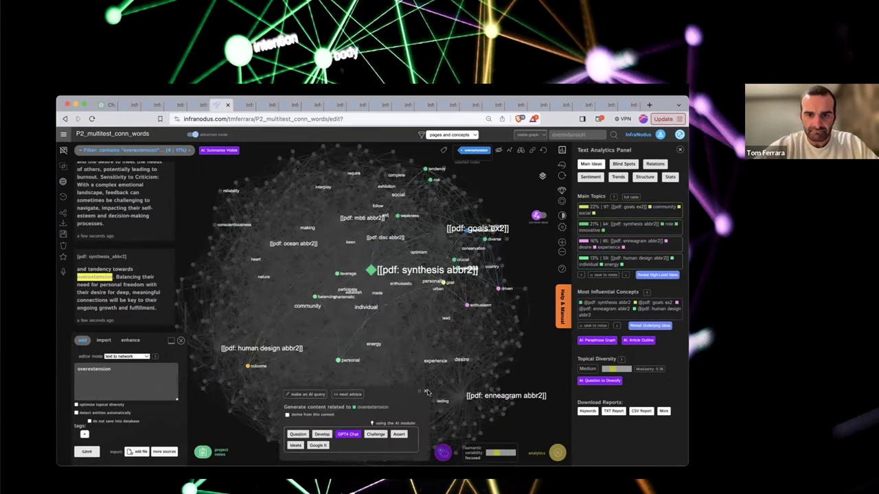
click(425, 391)
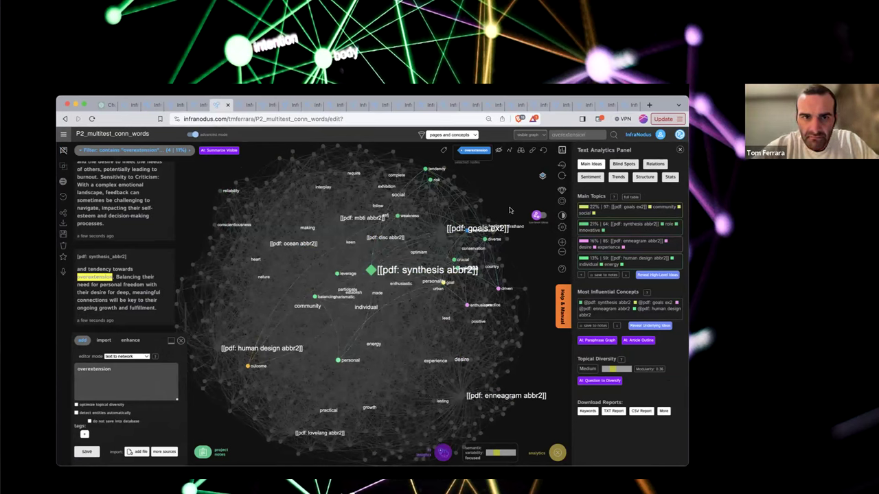
- Examine the concepts connected to the overextension node in the P2_multitest_conn_words graph
click(478, 153)
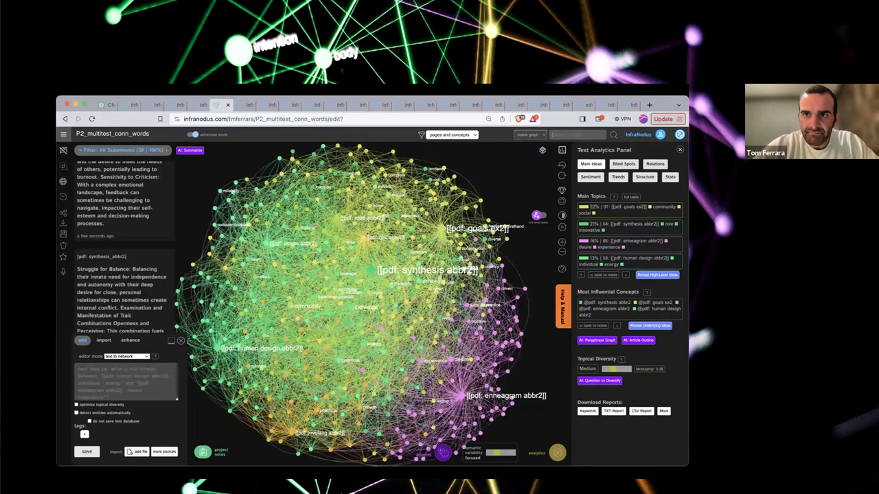
click(427, 391)
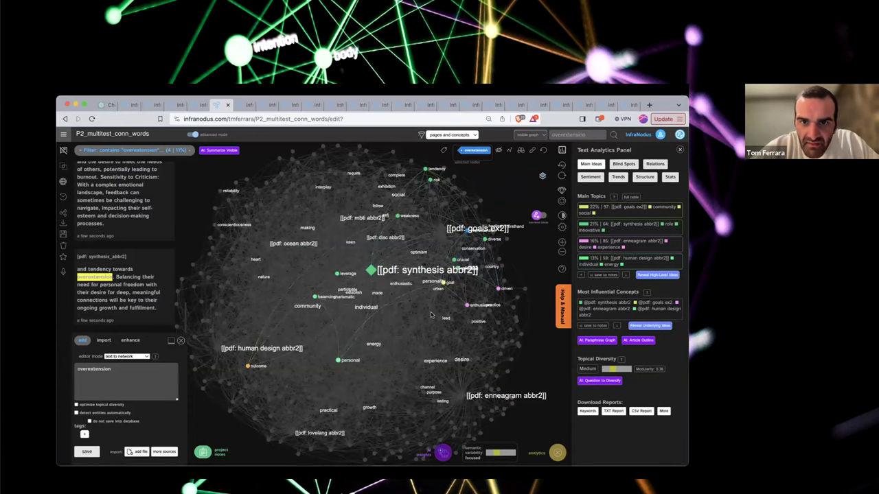
scroll(521, 306, up, 2)
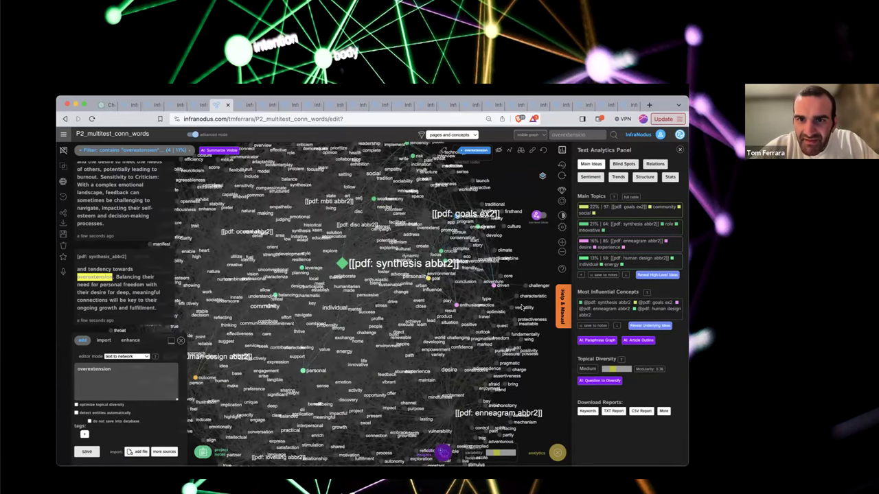
scroll(521, 307, up, 3)
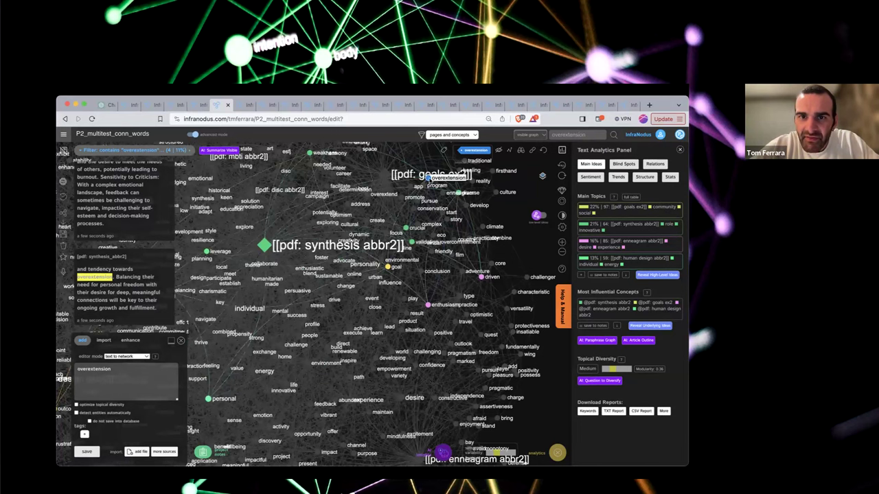
scroll(433, 181, down, 4)
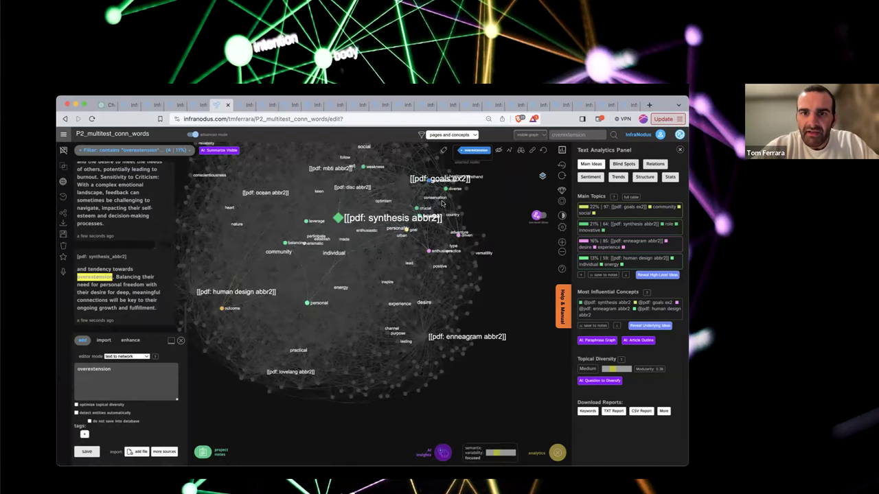
scroll(464, 203, up, 3)
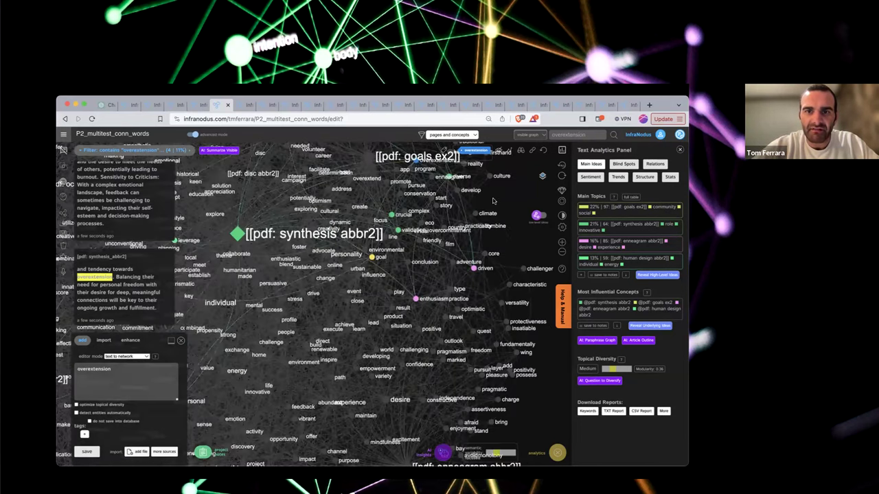
drag(493, 200, 495, 245)
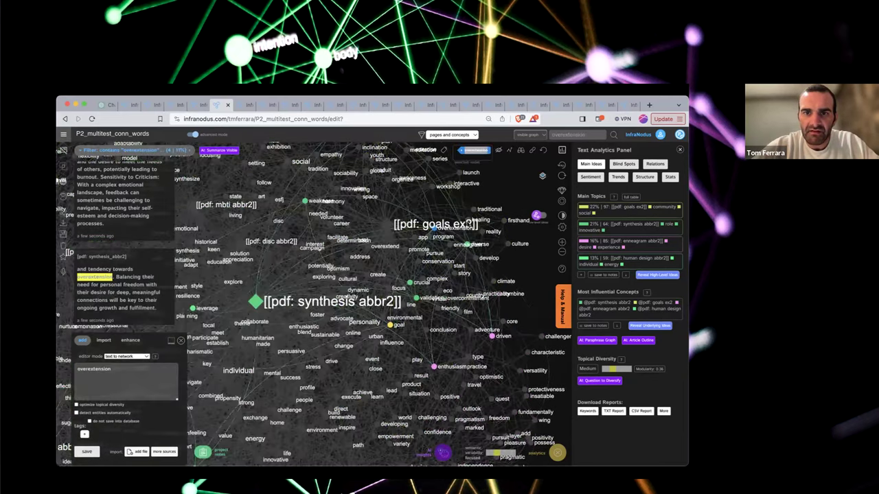
drag(415, 232, 436, 286)
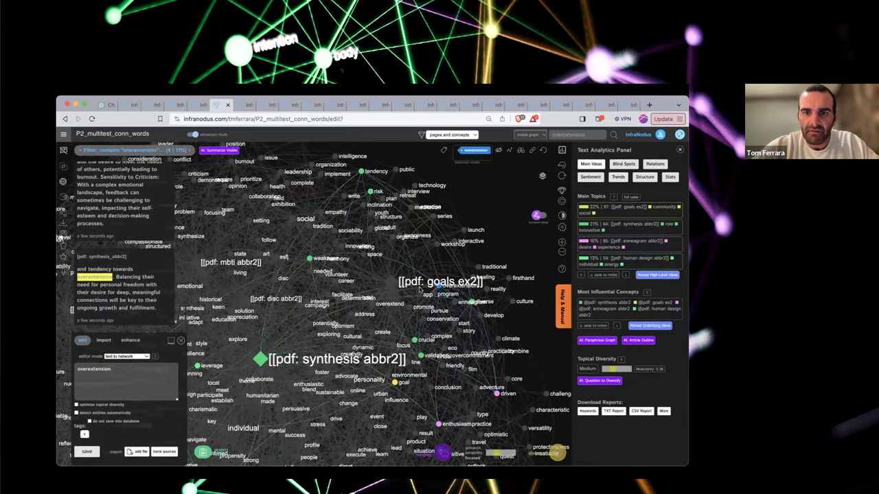
- Read the statements containing overextension from the synthesis PDF
scroll(140, 281, up, 2)
scroll(141, 280, down, 5)
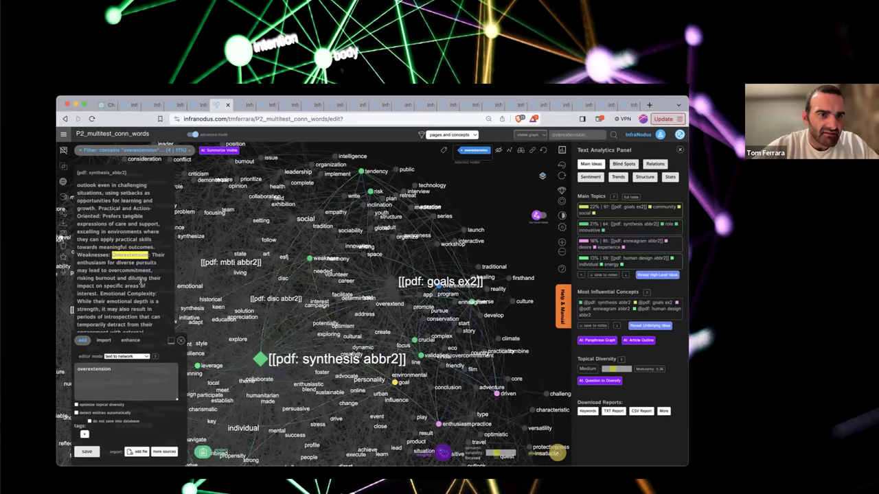
scroll(140, 281, up, 2)
scroll(140, 280, down, 2)
scroll(141, 281, down, 1)
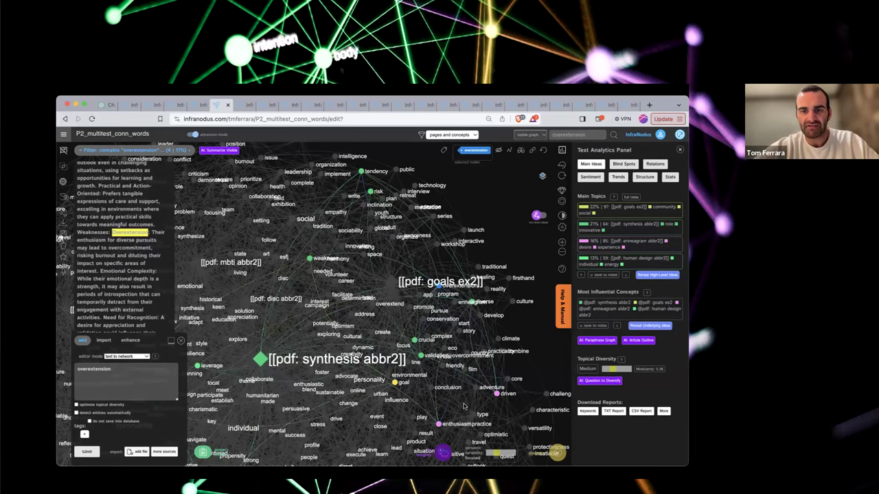
- Add the connected enthusiasm and diverse nodes to the overextension selection and inspect their shared connections
scroll(453, 350, down, 5)
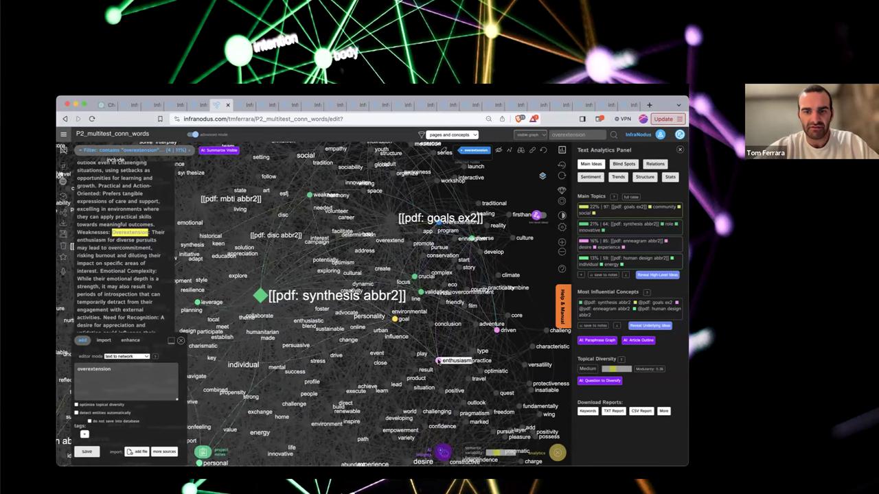
click(438, 361)
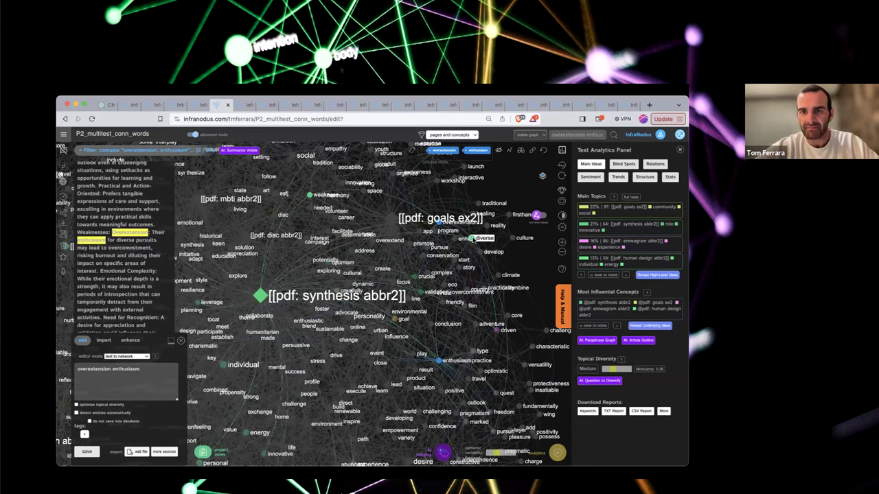
click(473, 239)
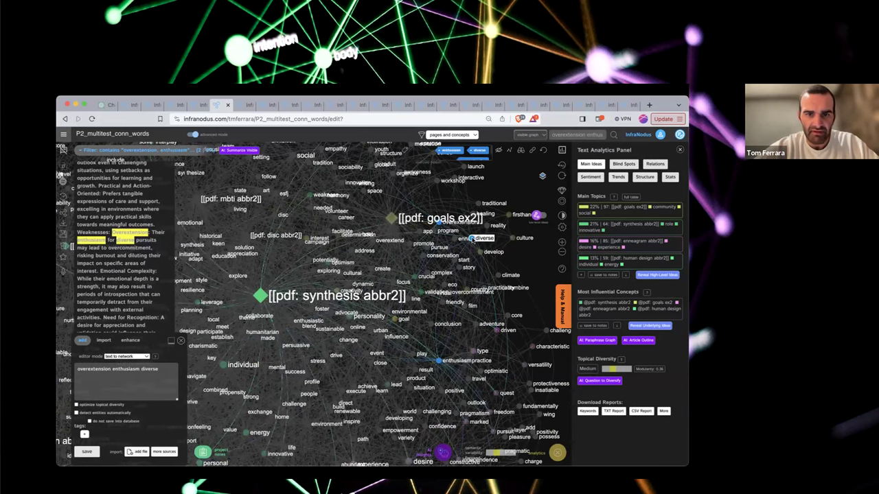
drag(289, 424, 347, 341)
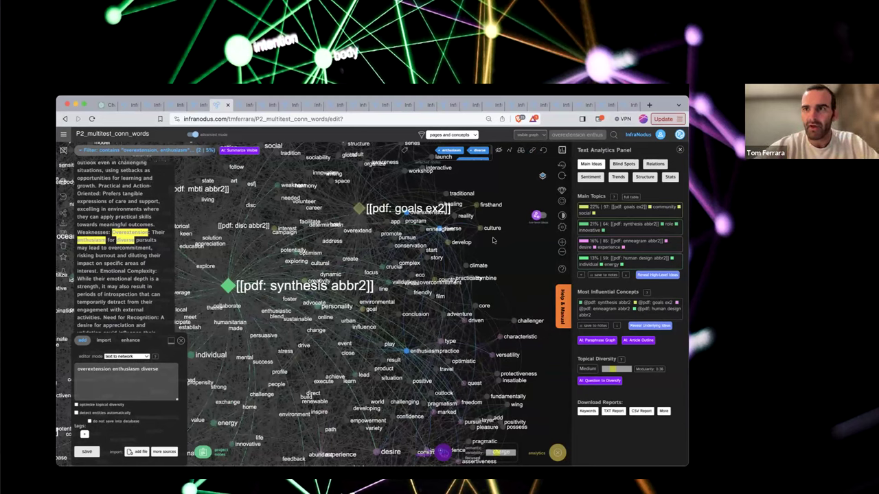
double_click(663, 100)
scroll(410, 341, down, 3)
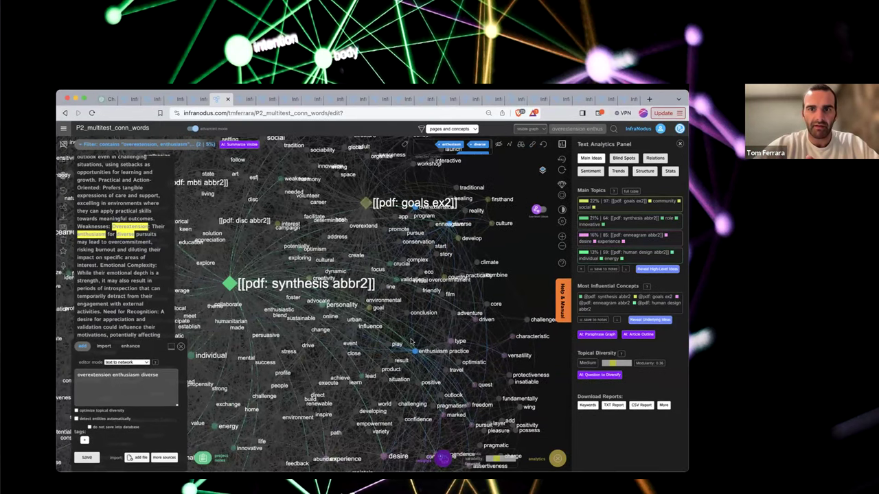
scroll(411, 342, down, 1)
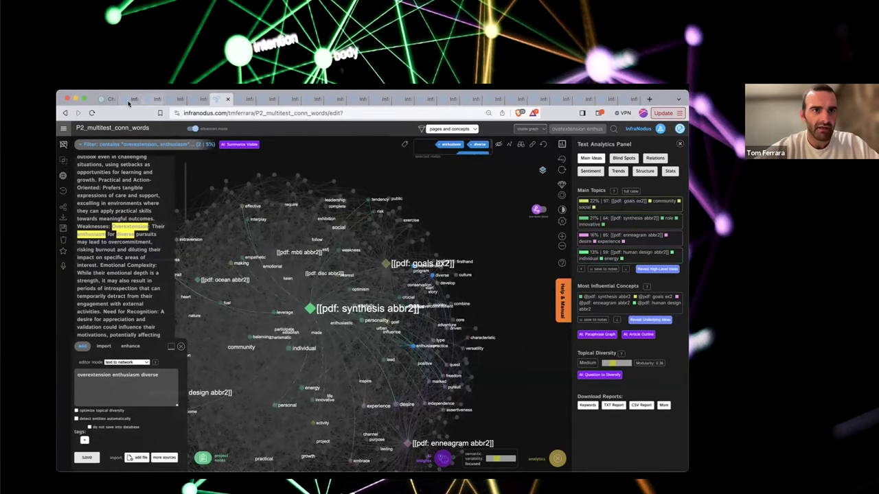
- Return to the P1_multitest_conn_words to P2_multitest_conn_words comparison, reset it to the whole graph and clear the overextension and weakness selection
click(131, 100)
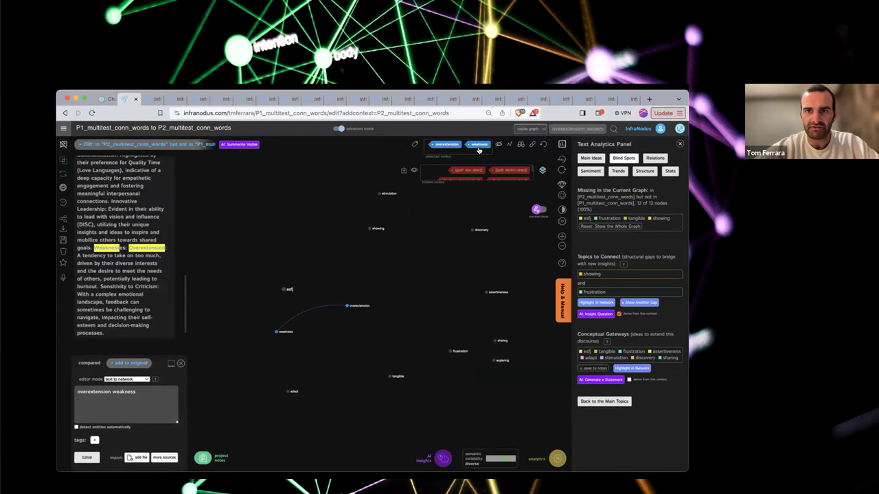
click(614, 219)
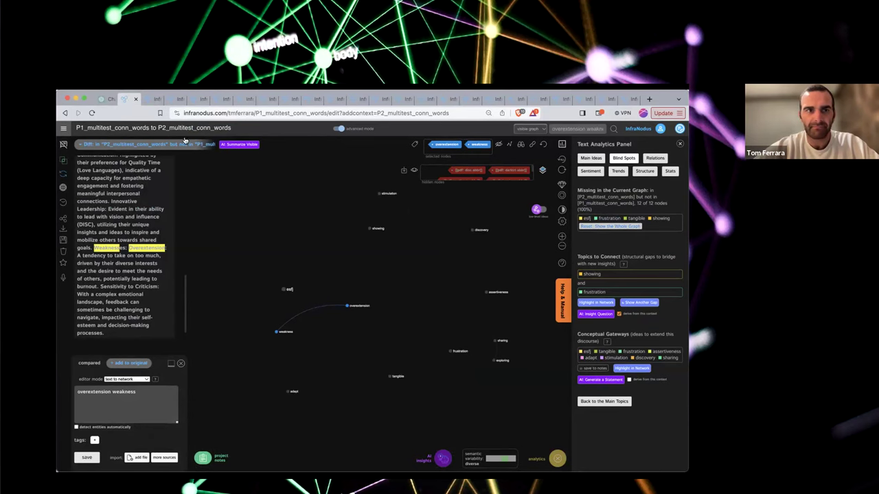
click(92, 114)
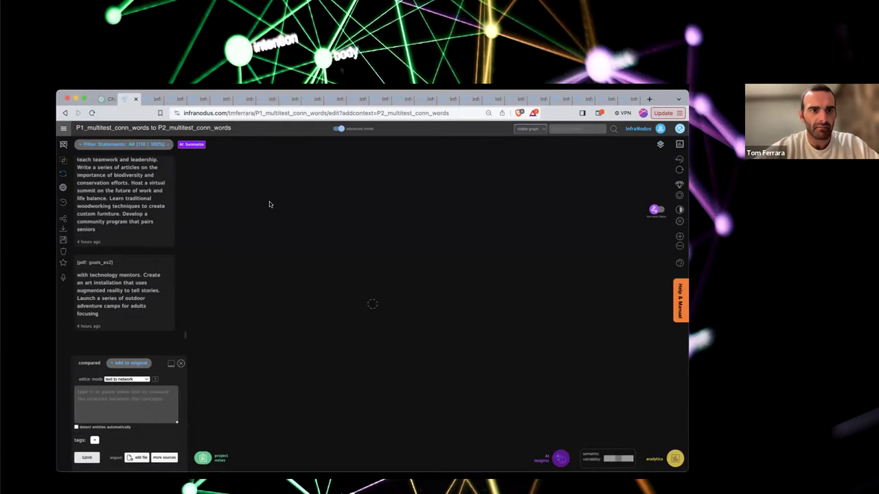
click(86, 147)
click(102, 156)
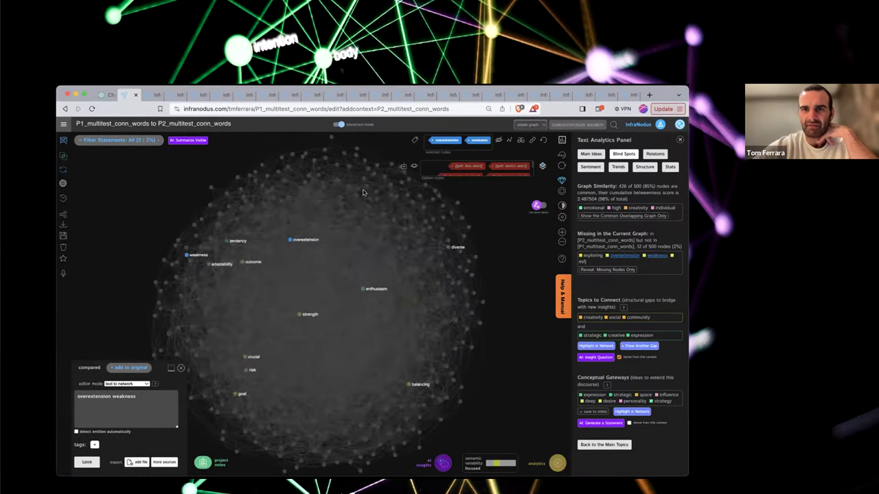
click(444, 141)
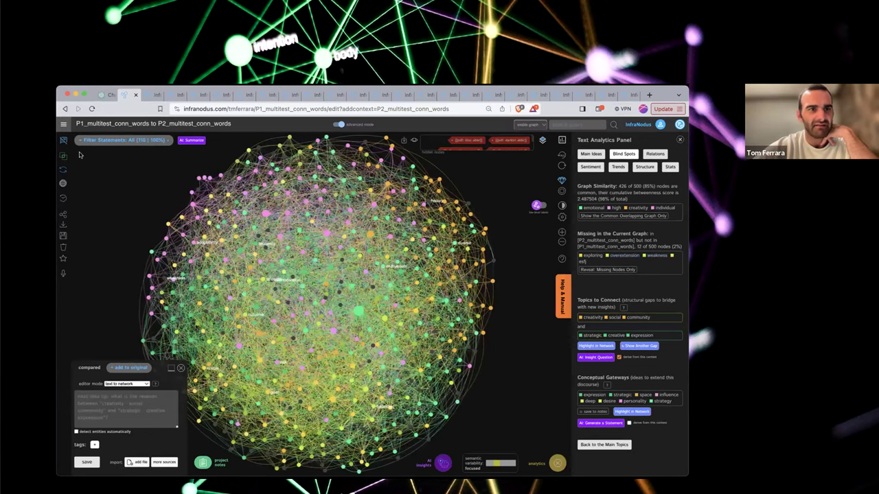
- Open the P1_multitest_conn_words graph on its own from the saved text graphs
click(63, 126)
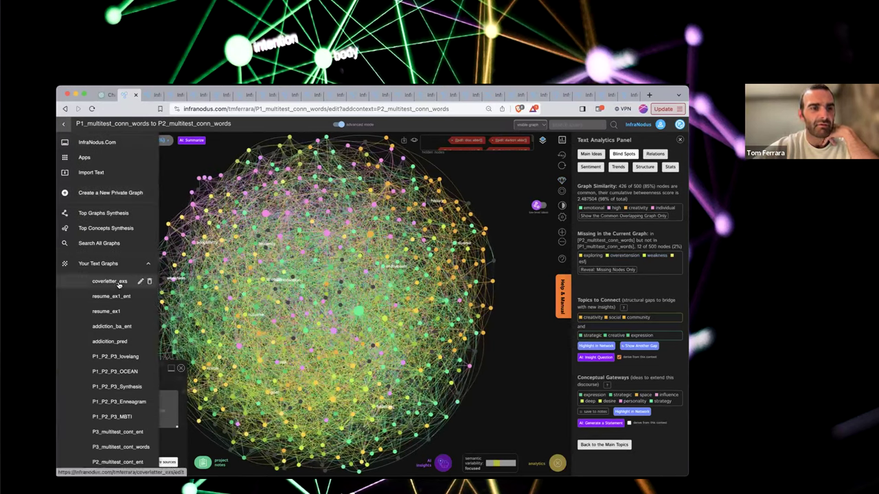
scroll(117, 355, down, 5)
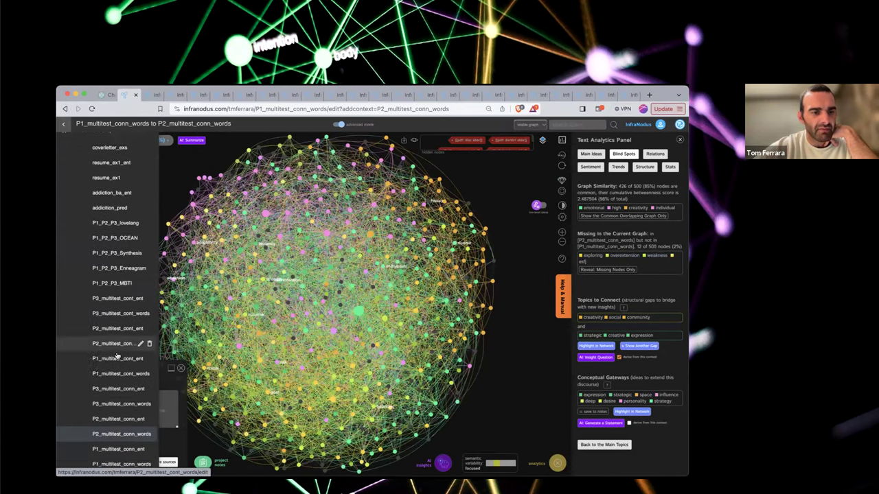
click(112, 374)
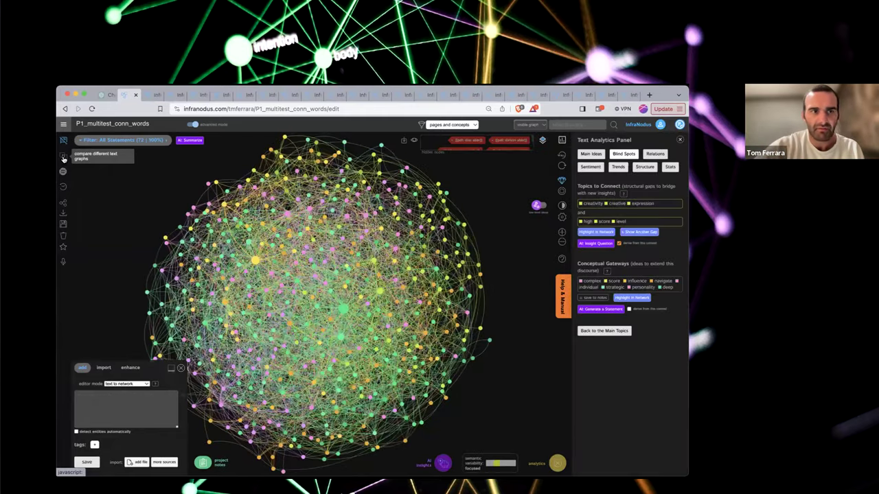
- Compare the graph using the embeds into mode with P2_multitest_conn_words as the context and visualise it
click(65, 158)
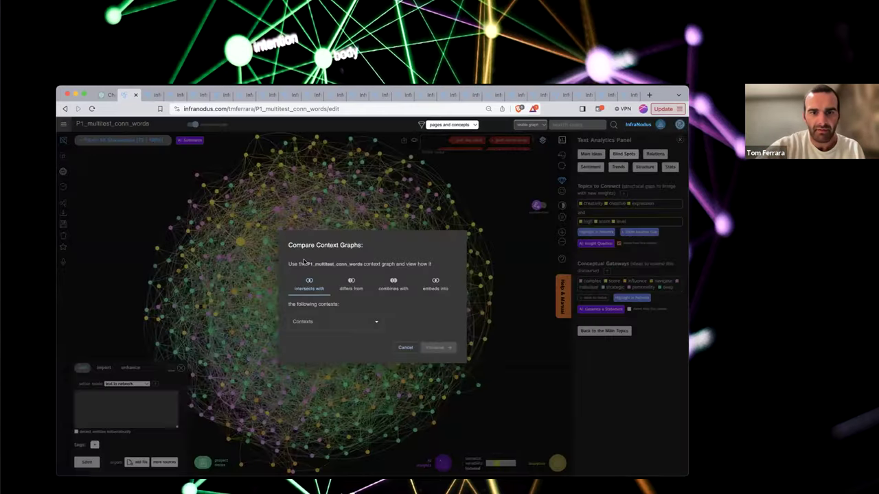
click(425, 283)
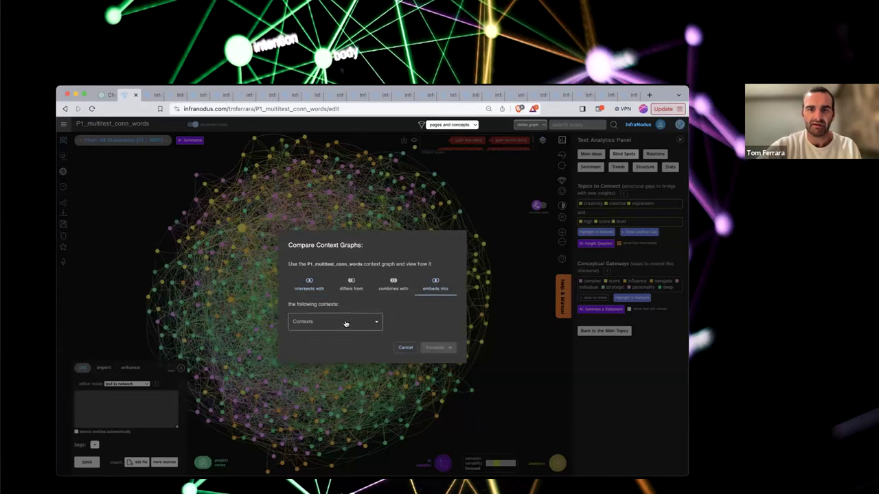
click(345, 323)
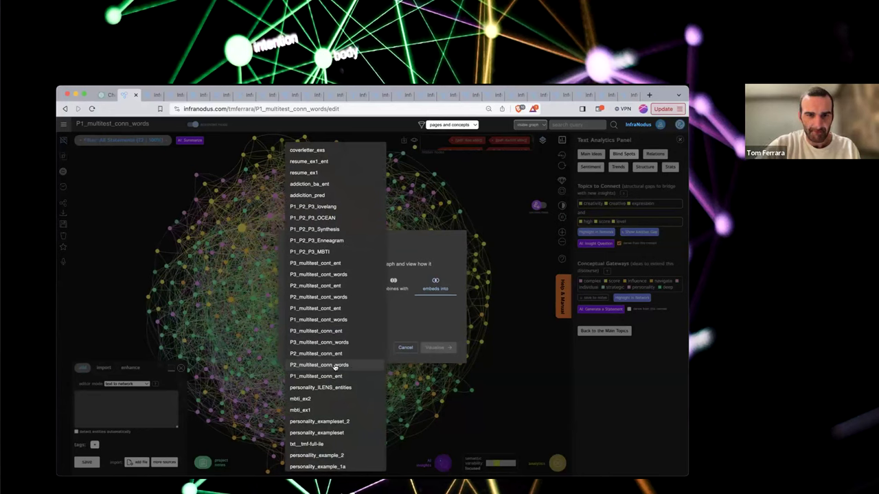
click(348, 367)
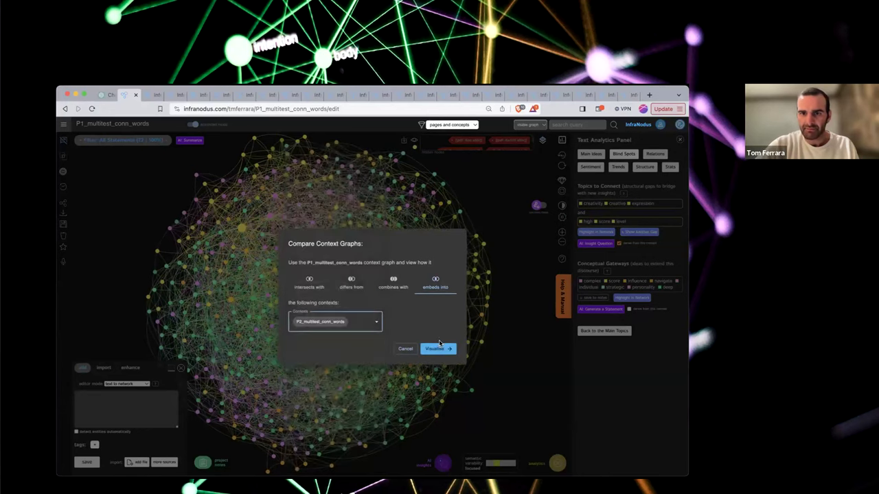
click(436, 348)
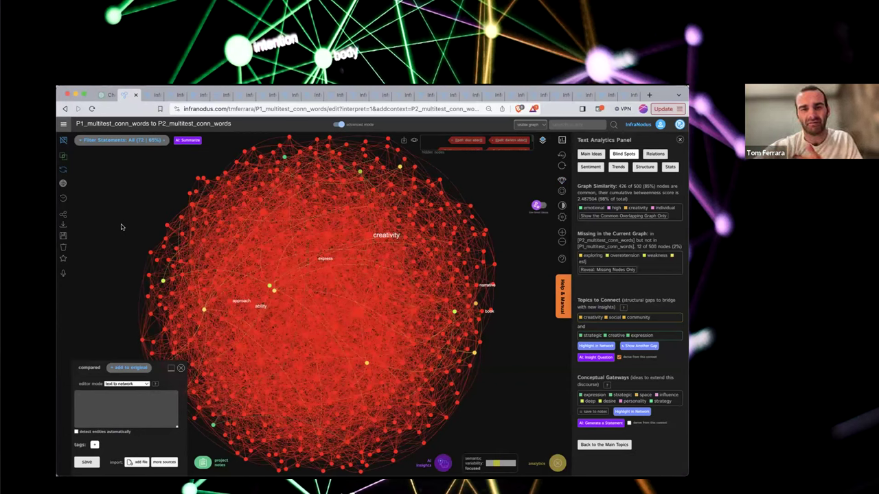
- Replace the compared context with P3_multitest_conn_words and visualise how P1_multitest_conn_words embeds into it
click(64, 156)
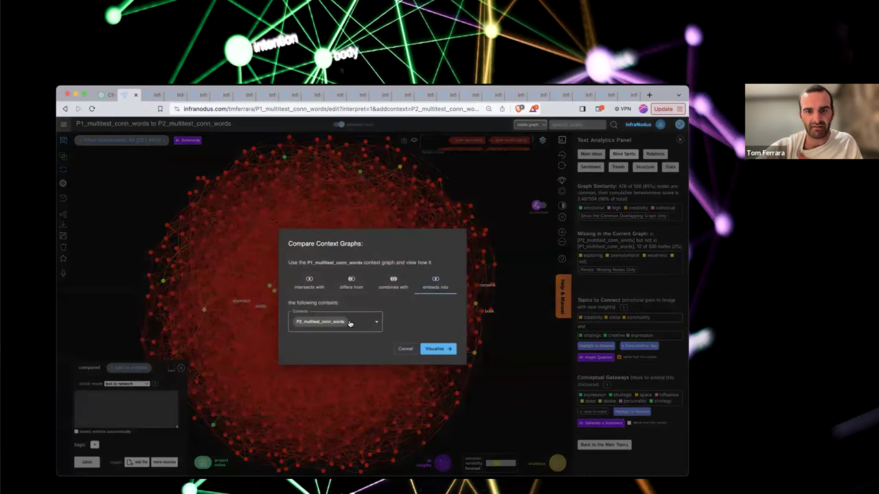
click(348, 322)
click(330, 367)
click(348, 322)
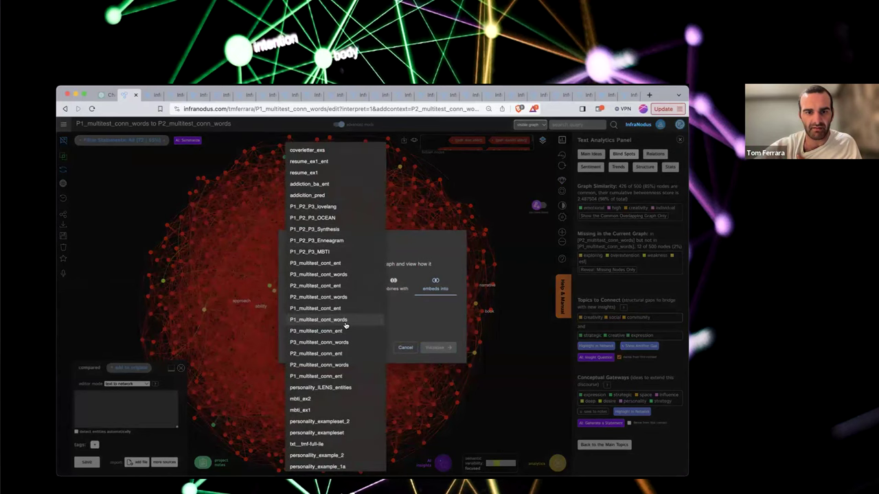
click(403, 314)
click(367, 323)
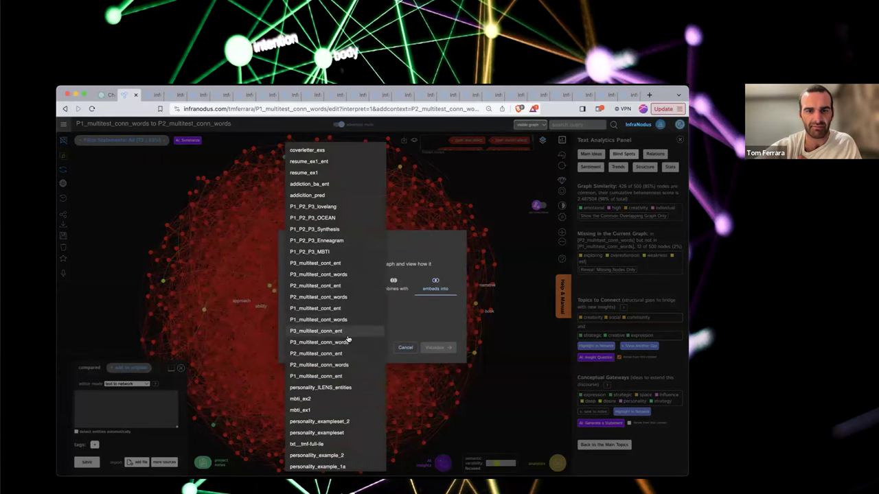
click(347, 342)
click(447, 348)
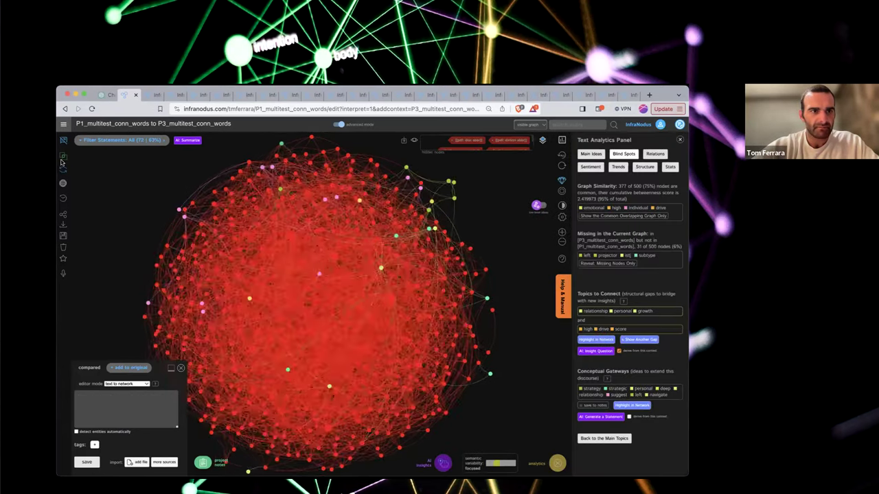
- Compare P1_multitest_conn_words with P3_multitest_conn_words using the differs from mode and visualise the difference
click(62, 158)
click(313, 287)
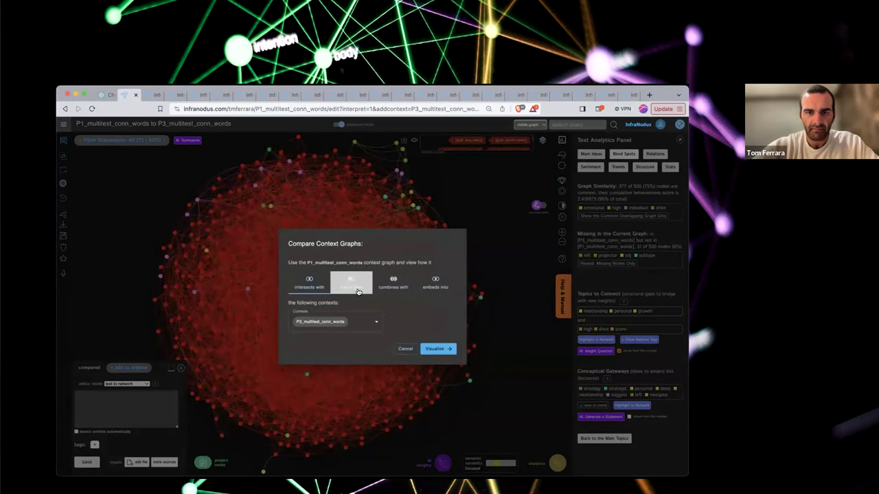
click(352, 283)
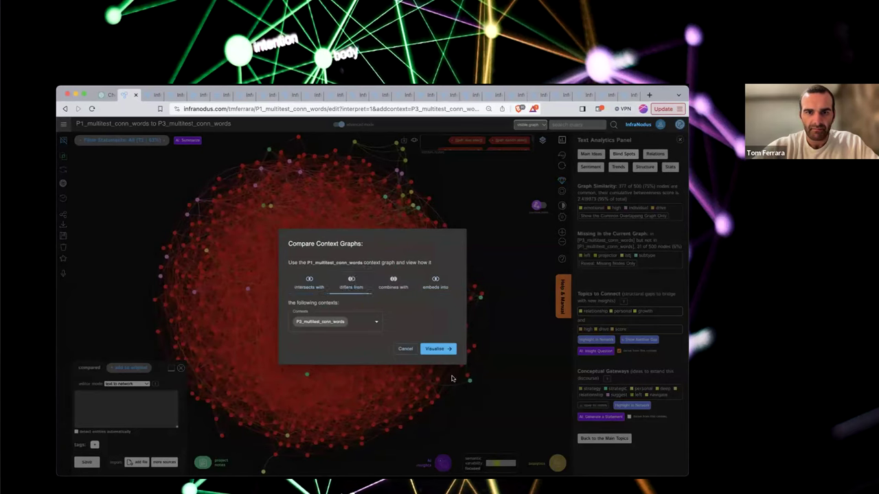
click(434, 349)
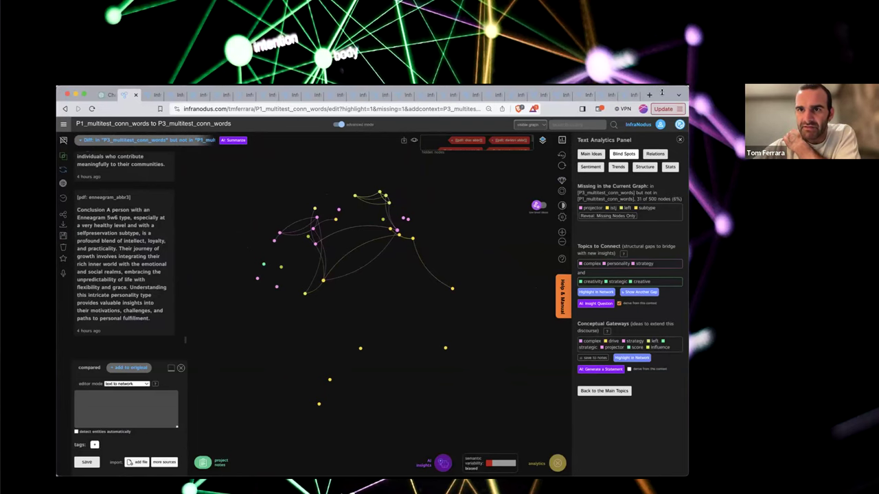
- Look through the open resume and cover letter comparisons, the P1 to P3 difference graph and the P1_multitest_conn_ent graph
drag(662, 92, 661, 104)
click(558, 97)
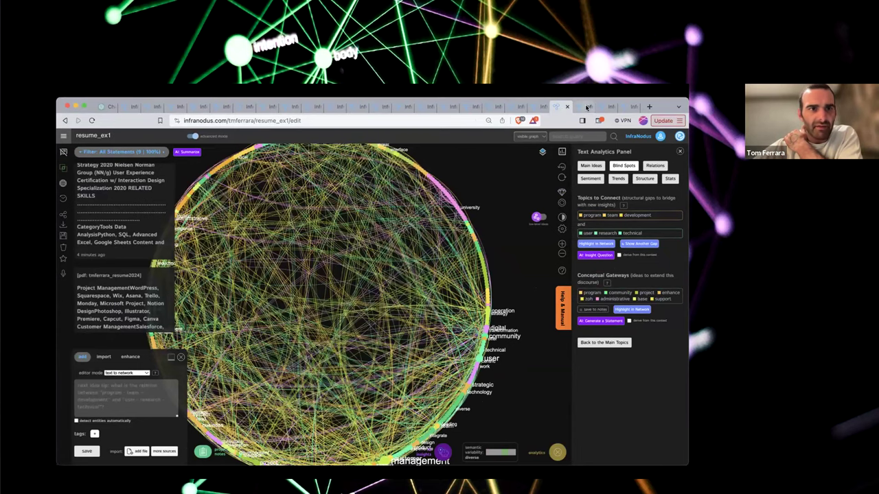
click(588, 107)
click(606, 107)
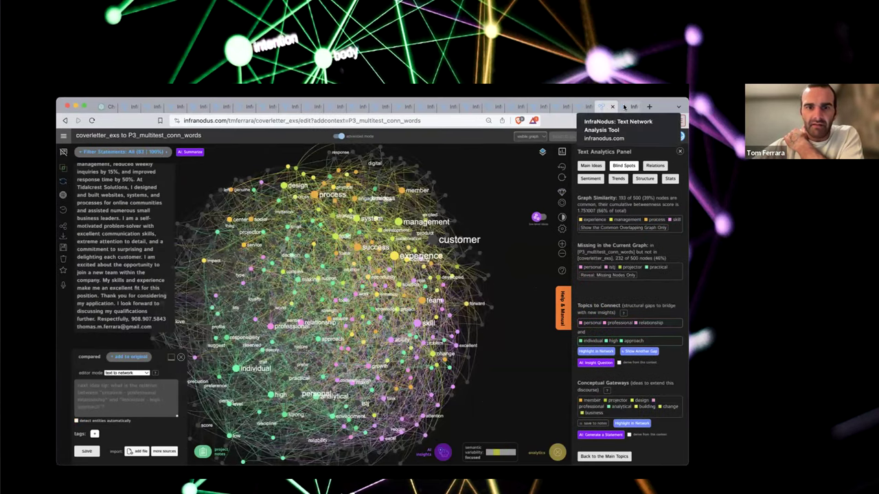
double_click(661, 101)
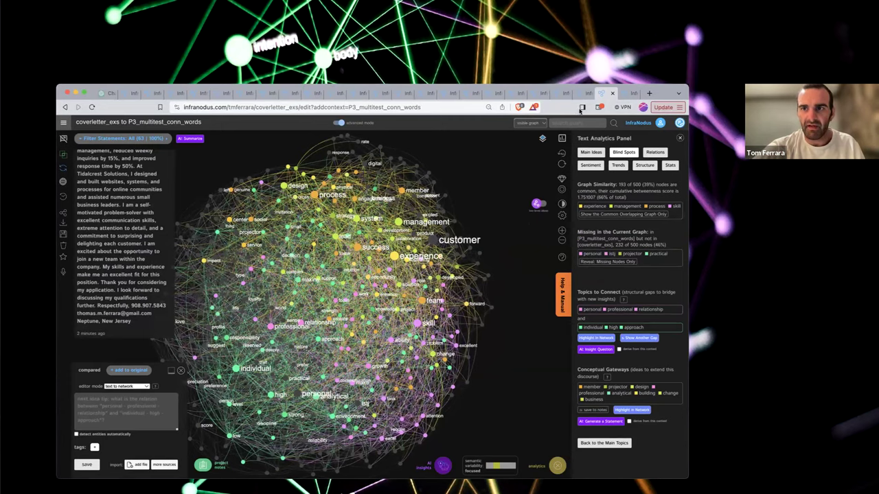
click(579, 94)
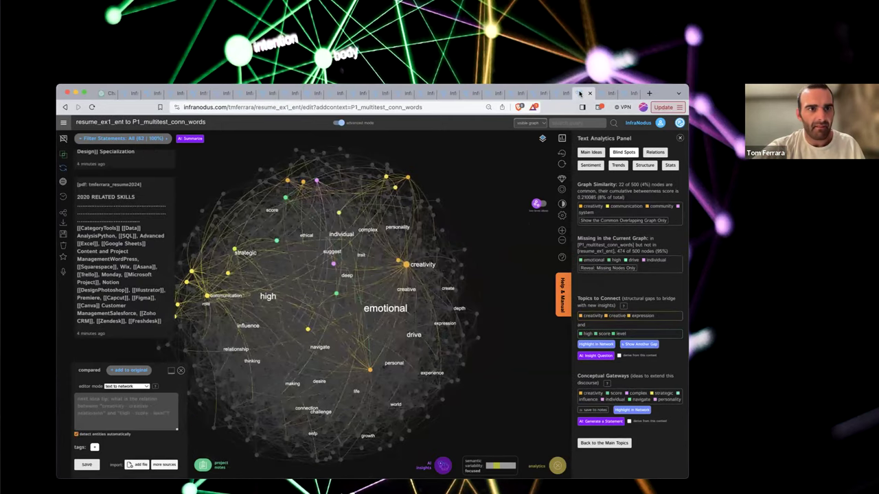
click(627, 93)
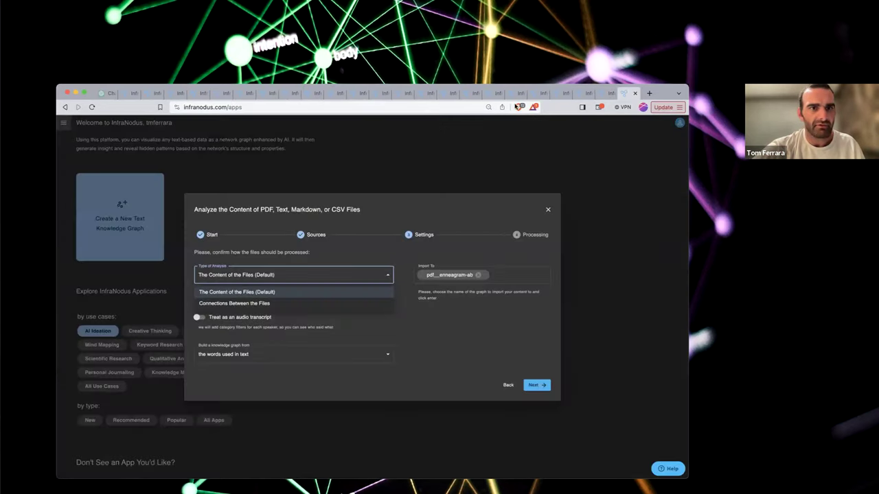
click(134, 93)
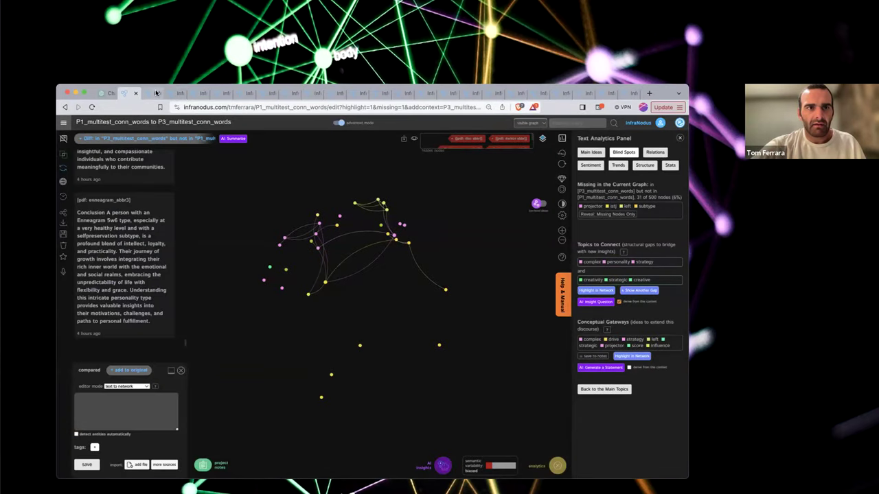
click(157, 94)
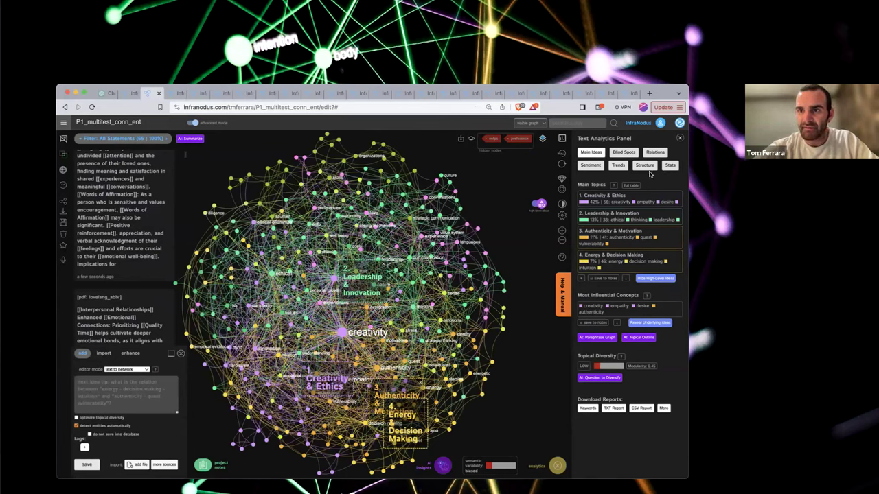
- Go back through the open resume_ex1 and addiction_ba_ent graphs to bring up the P1_P2_P3_Synthesis graph
click(582, 94)
click(563, 95)
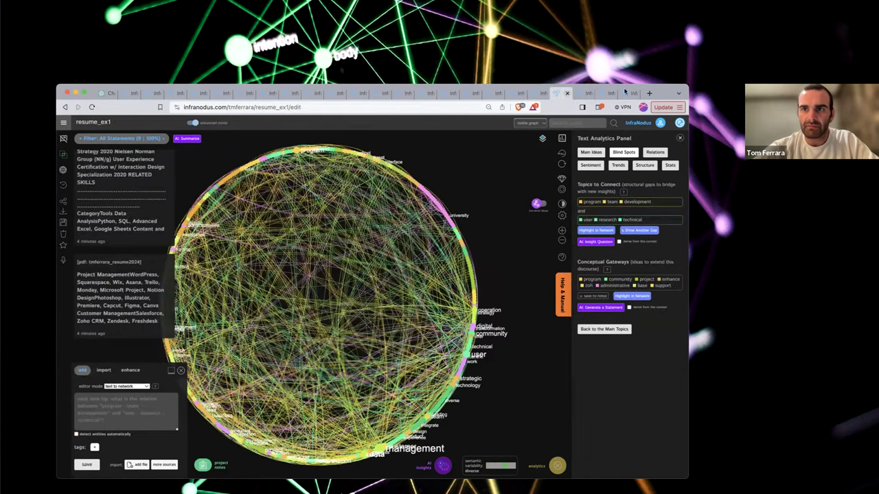
drag(547, 94, 540, 103)
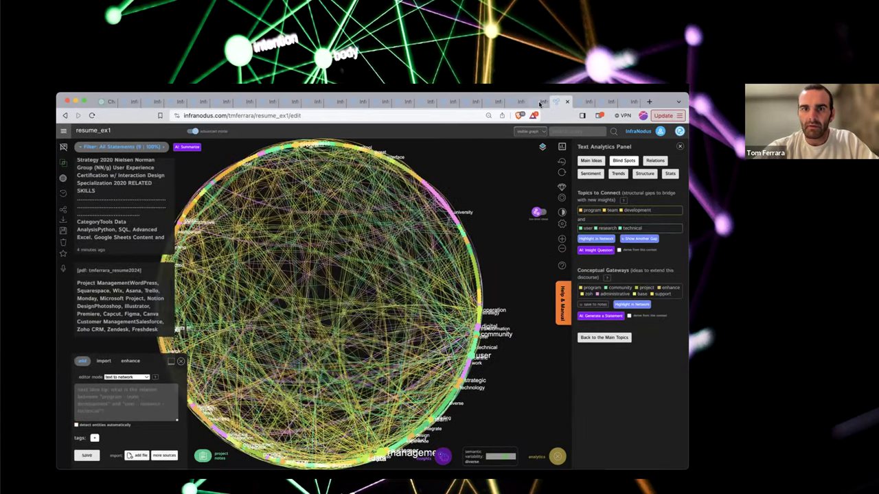
click(541, 103)
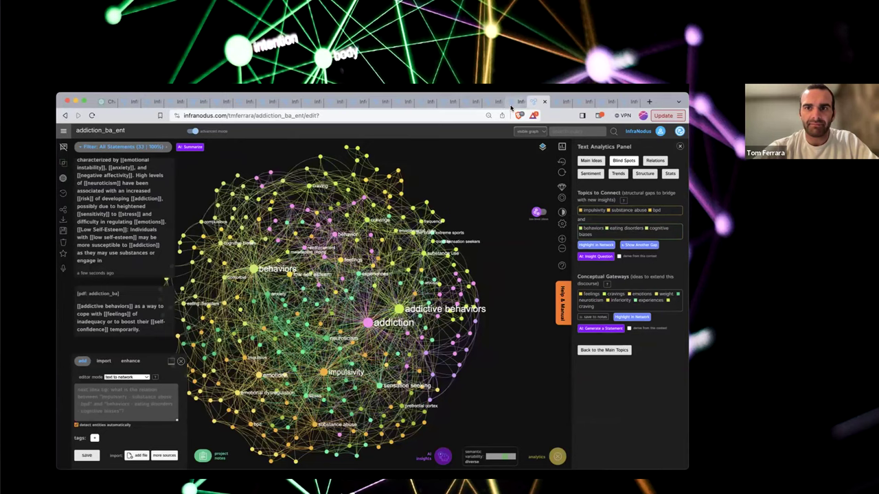
click(509, 103)
click(493, 104)
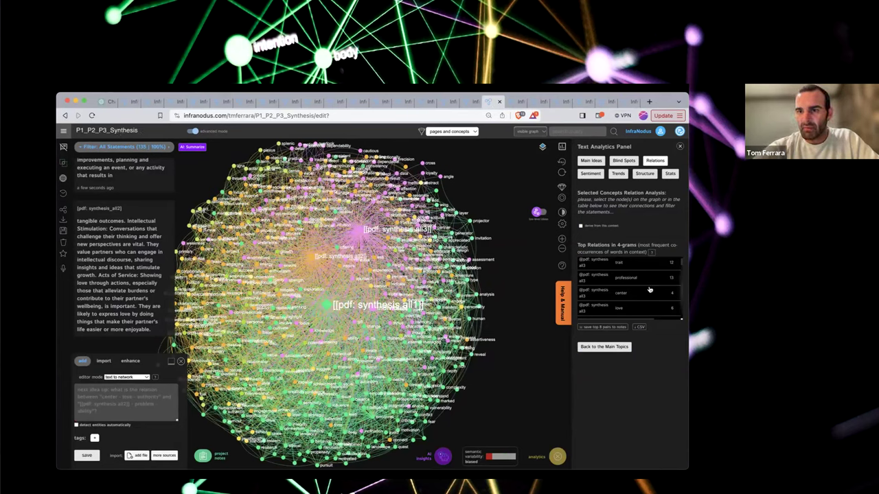
- Examine the source, target, occurrences and weight columns of the top relations table for the P1_P2_P3_Synthesis graph
scroll(645, 285, down, 5)
scroll(639, 274, up, 5)
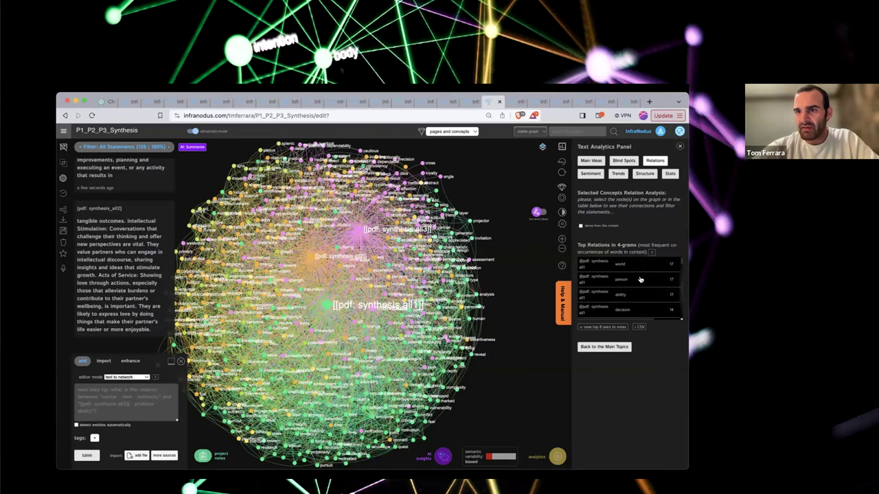
scroll(639, 279, down, 2)
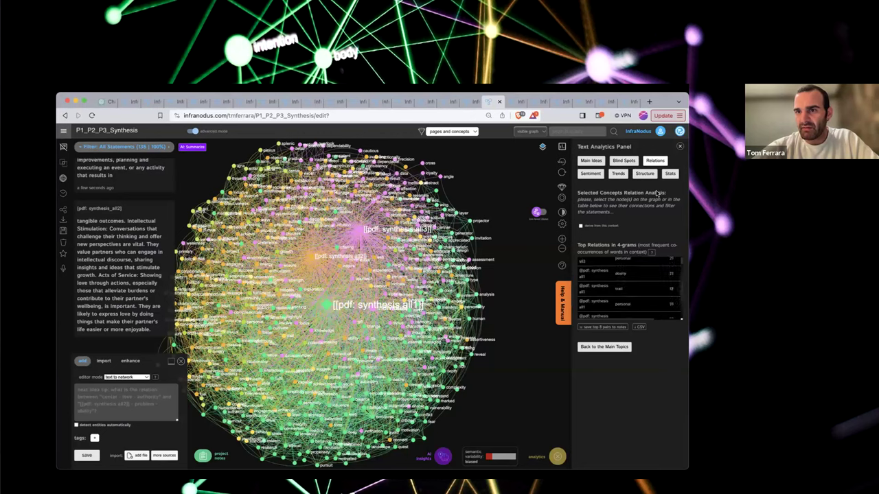
click(651, 161)
click(656, 163)
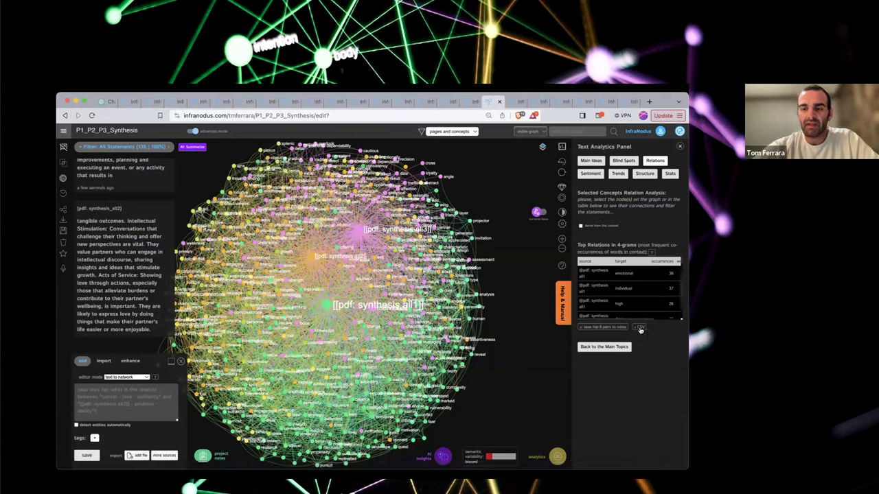
scroll(640, 295, right, 2)
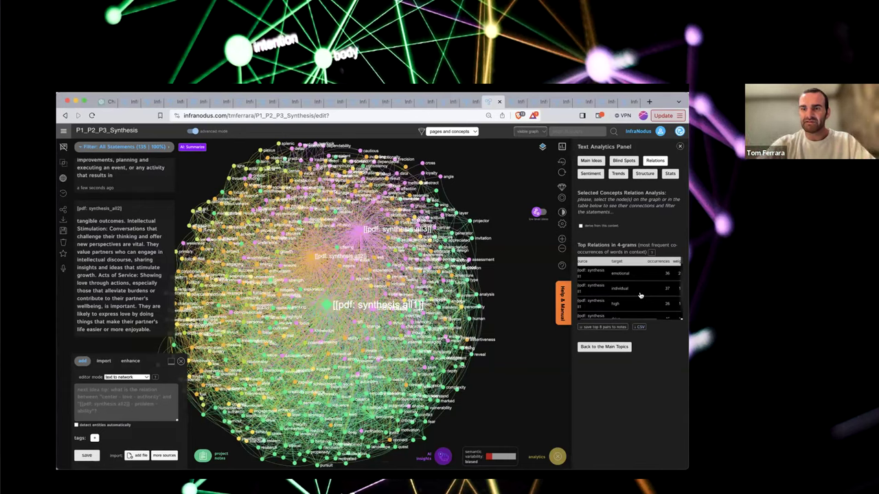
scroll(639, 295, right, 1)
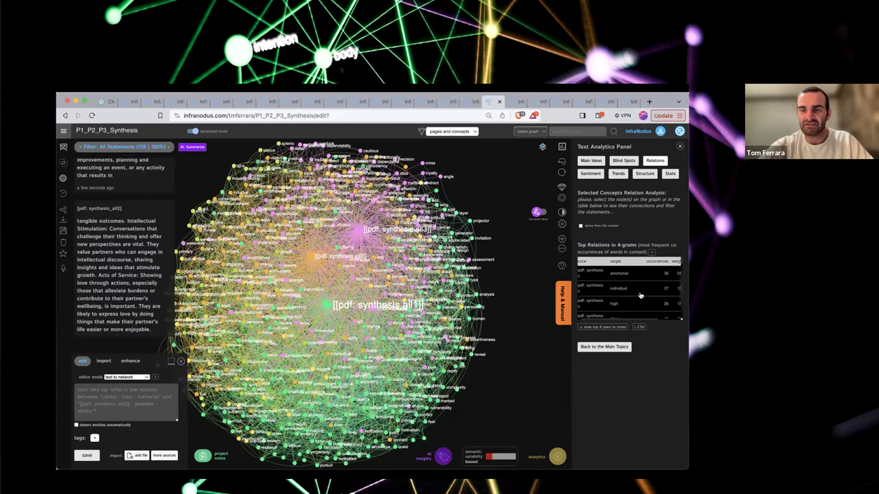
scroll(640, 295, down, 1)
scroll(640, 296, up, 1)
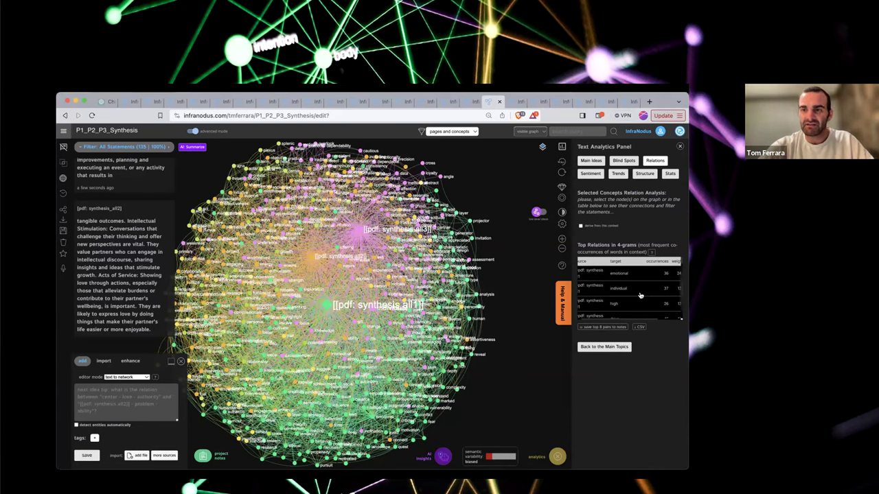
scroll(612, 292, left, 2)
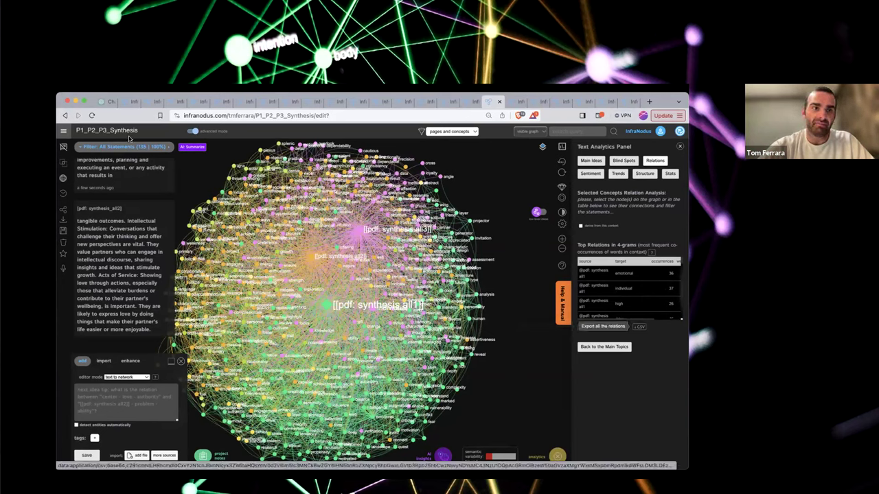
- Switch to the ChatGPT conversation and read the answers on ideal startup roles and the relational dynamic of the synthesised profiles
click(105, 102)
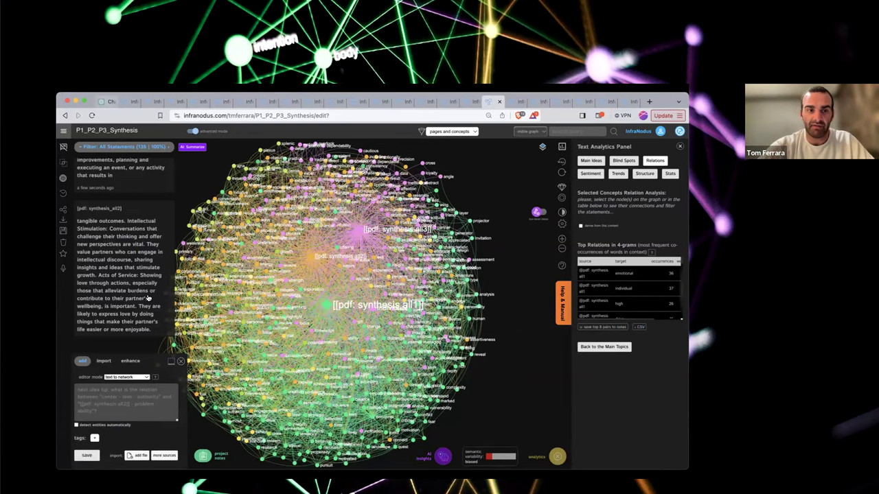
scroll(255, 243, up, 1)
key(super+shift+s)
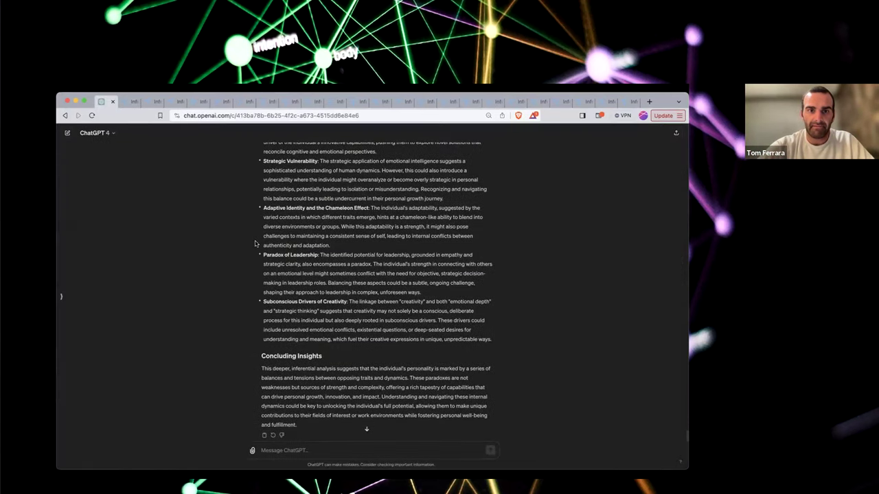
scroll(255, 244, up, 15)
scroll(254, 243, up, 15)
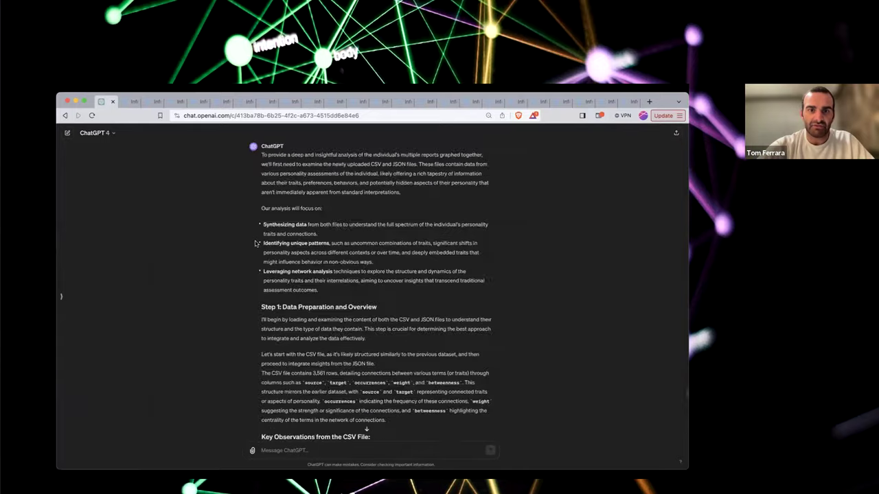
scroll(255, 244, up, 10)
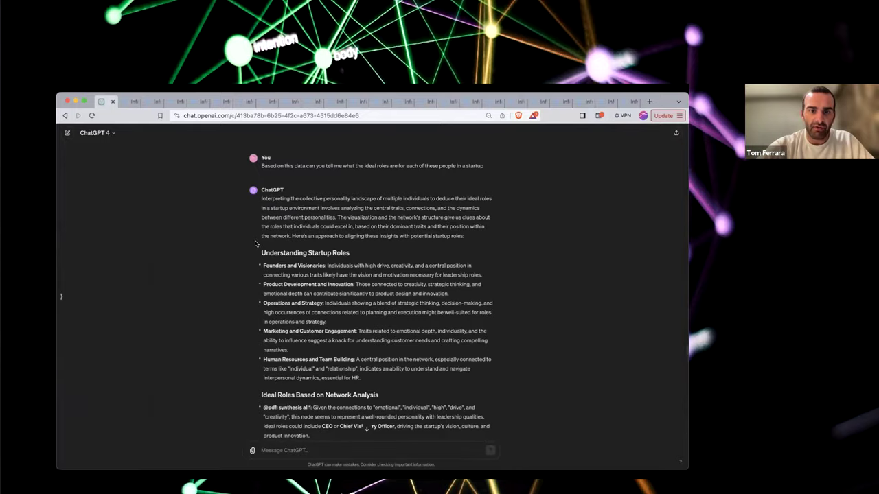
scroll(255, 244, down, 2)
scroll(254, 244, down, 3)
scroll(254, 243, down, 5)
scroll(255, 243, down, 2)
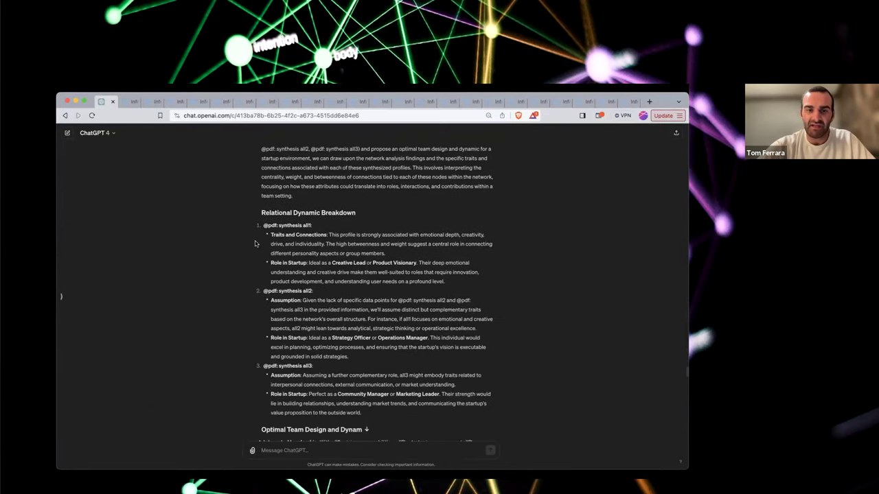
- Review the ChatGPT dataset description, initial insights and collective personality network plot, and return to the relational dynamic breakdown
scroll(255, 244, down, 8)
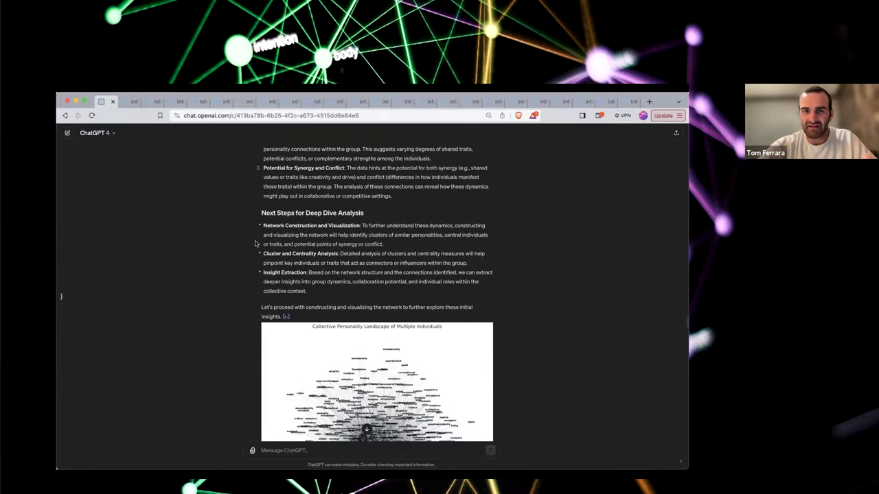
scroll(255, 243, up, 5)
scroll(254, 243, up, 2)
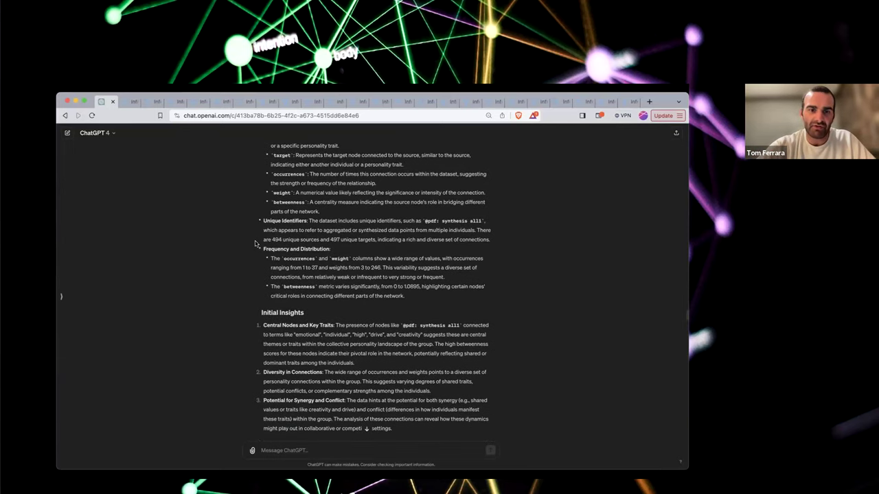
scroll(318, 306, up, 4)
scroll(319, 304, down, 6)
scroll(319, 303, down, 7)
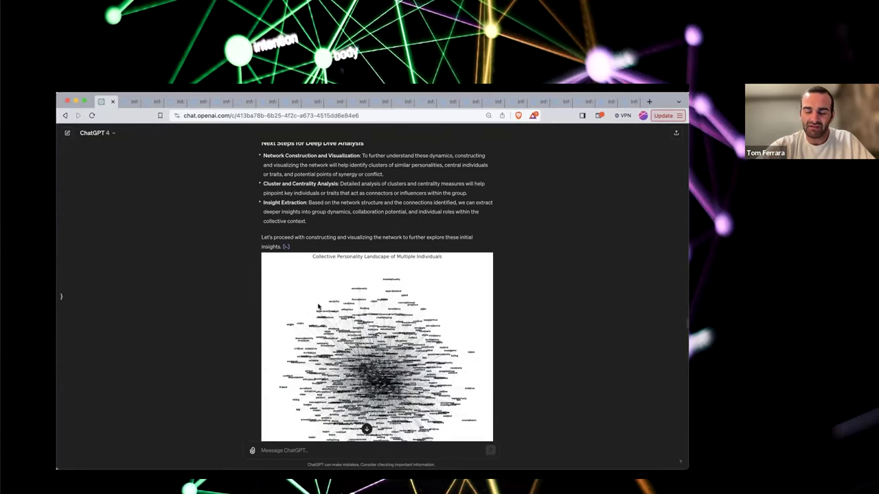
scroll(318, 306, down, 15)
scroll(318, 303, down, 18)
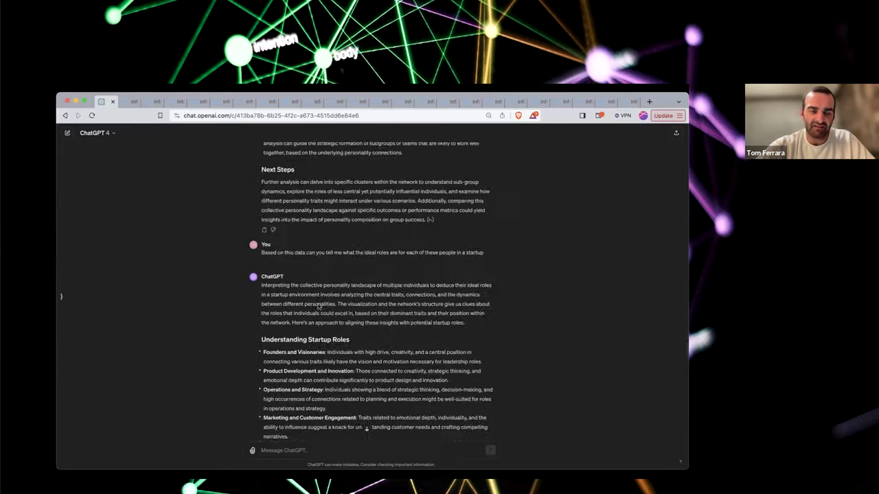
scroll(318, 303, down, 15)
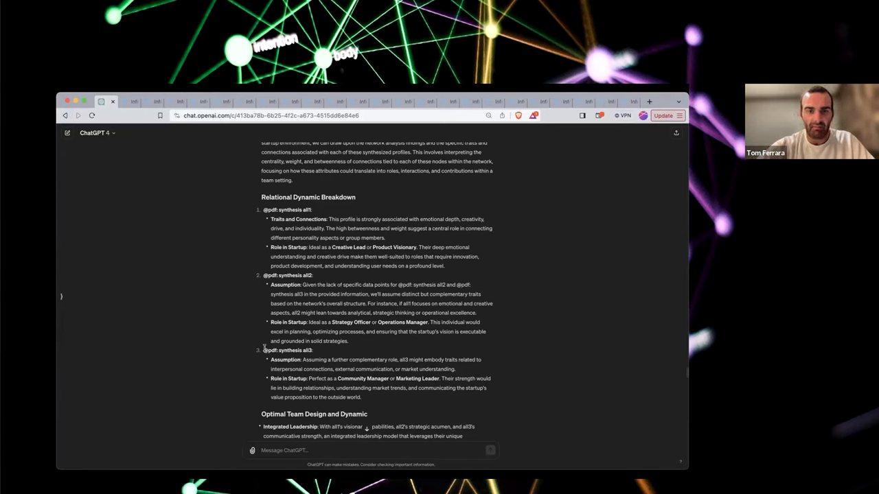
- Switch back to InfraNodus and show the relations analysis of the P1_multitest_conn_ent graph
click(513, 103)
click(494, 103)
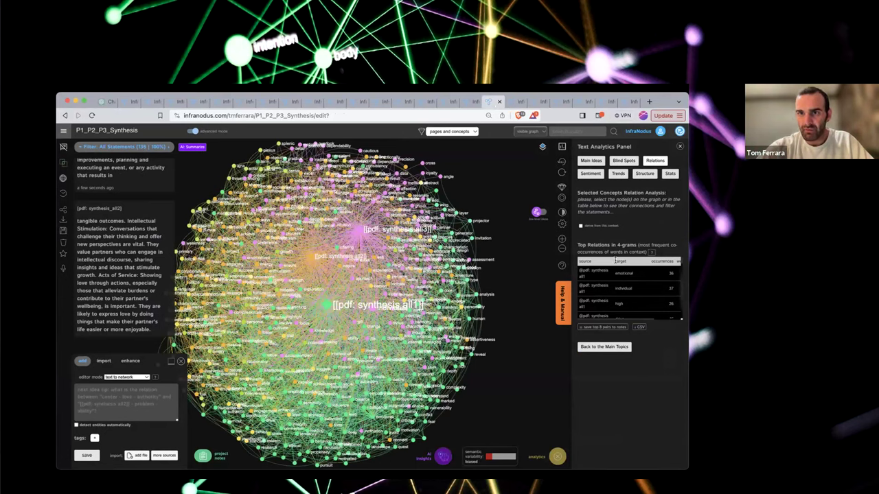
click(127, 105)
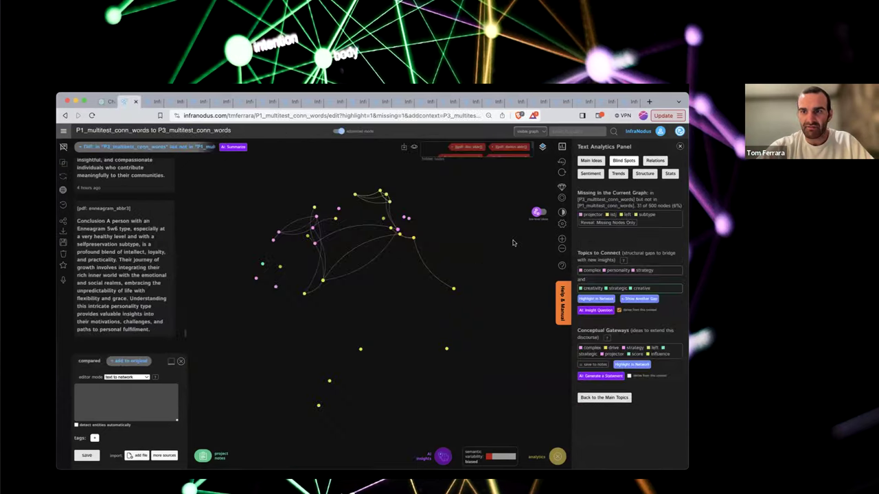
click(150, 104)
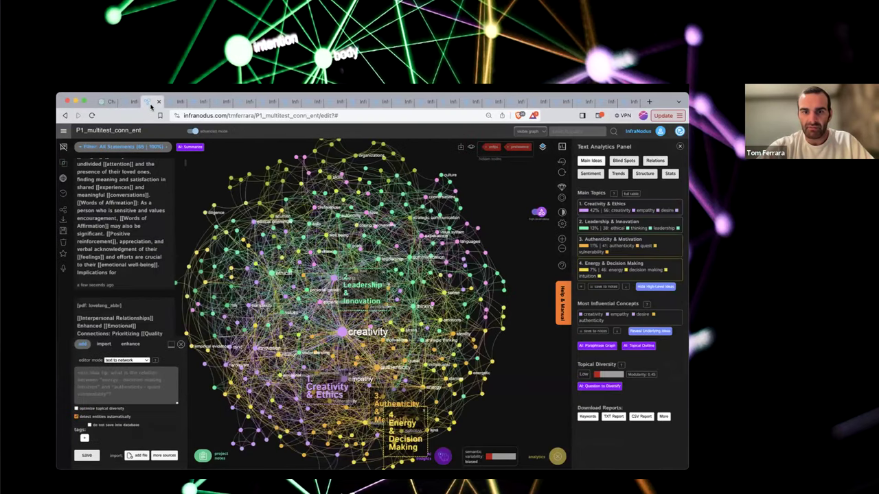
click(654, 161)
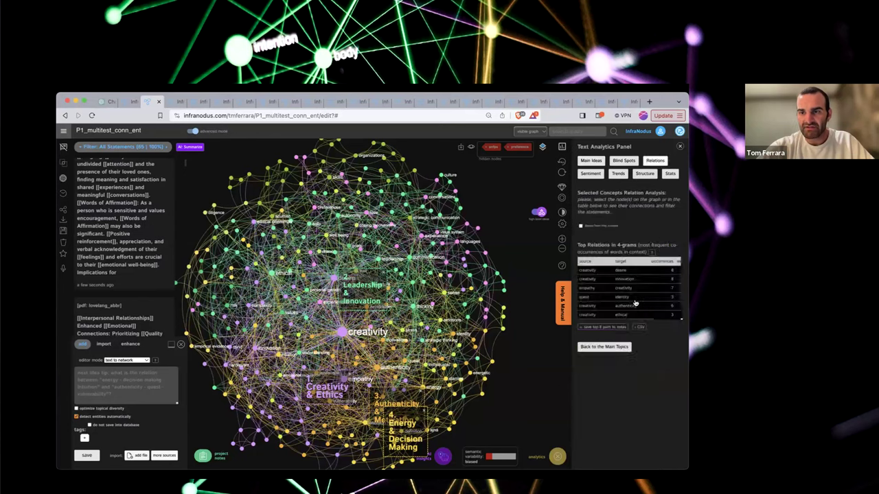
- Look through the top relations table of the P1_P2_P3_Synthesis graph and return to the relational dynamic breakdown in ChatGPT
click(598, 271)
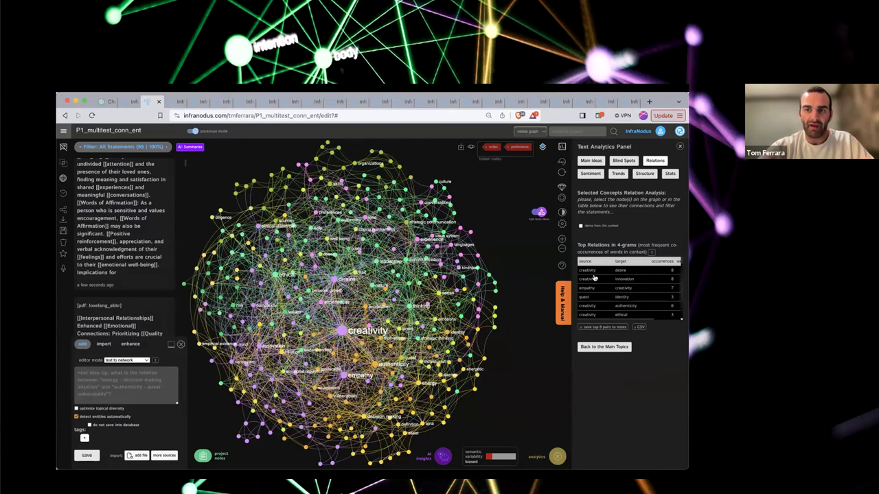
click(513, 104)
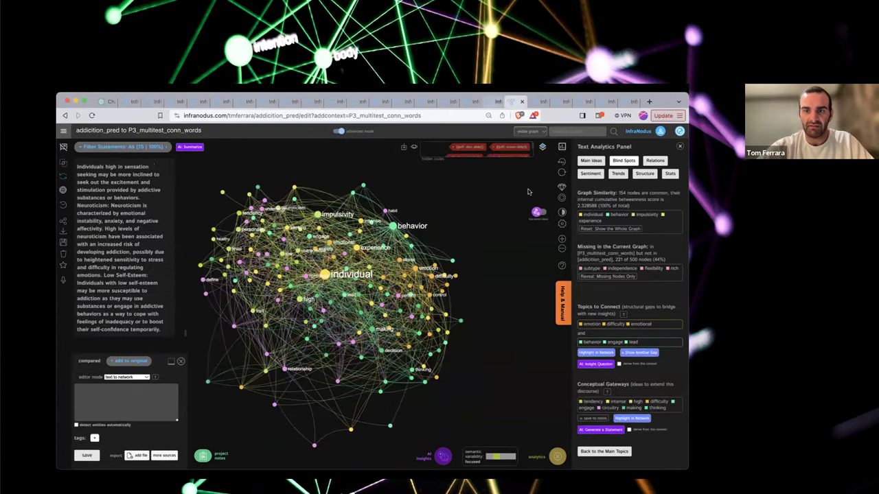
click(490, 104)
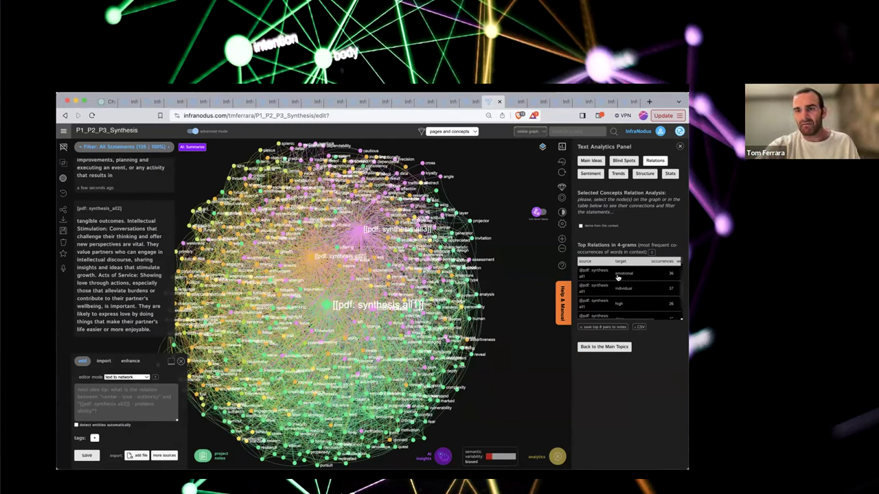
scroll(616, 288, down, 5)
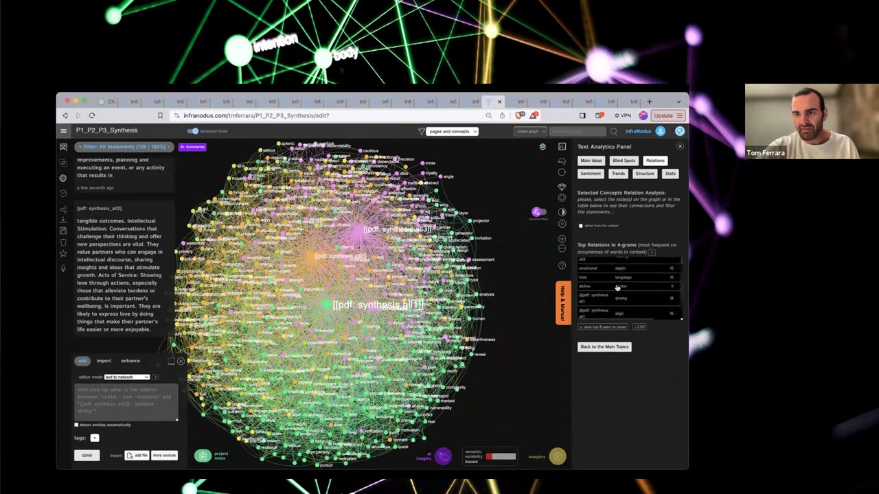
scroll(596, 291, down, 3)
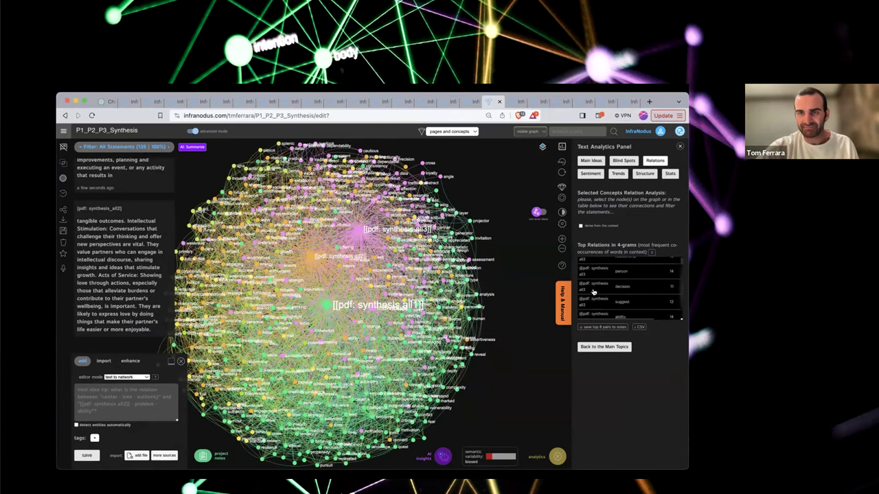
click(103, 102)
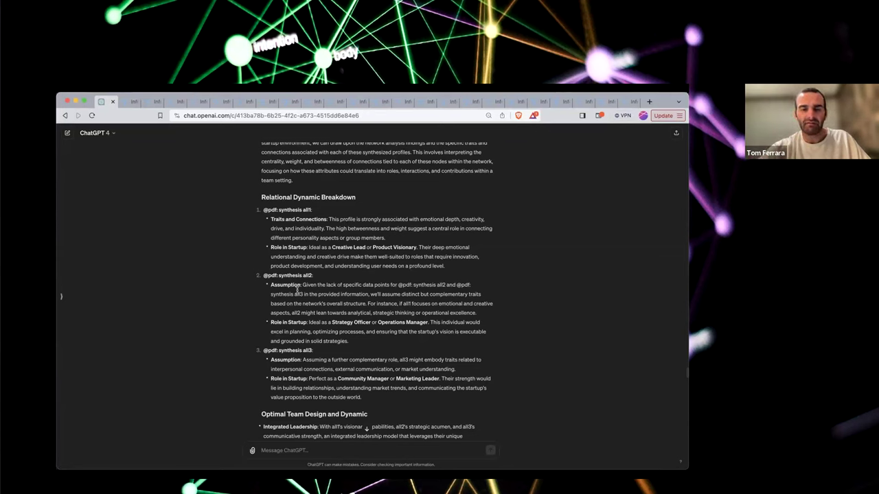
- Switch back to InfraNodus and review the statements in the comparison of addicition_pred with P3_multitest_conn_words
click(583, 104)
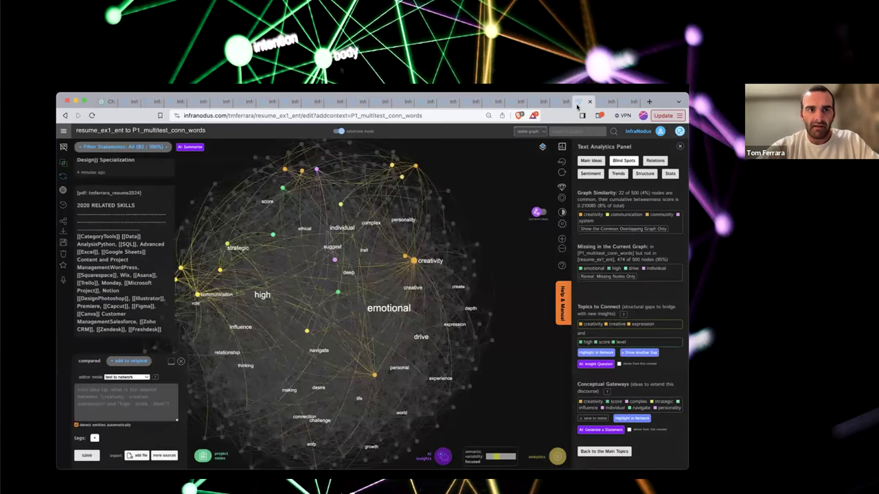
click(516, 103)
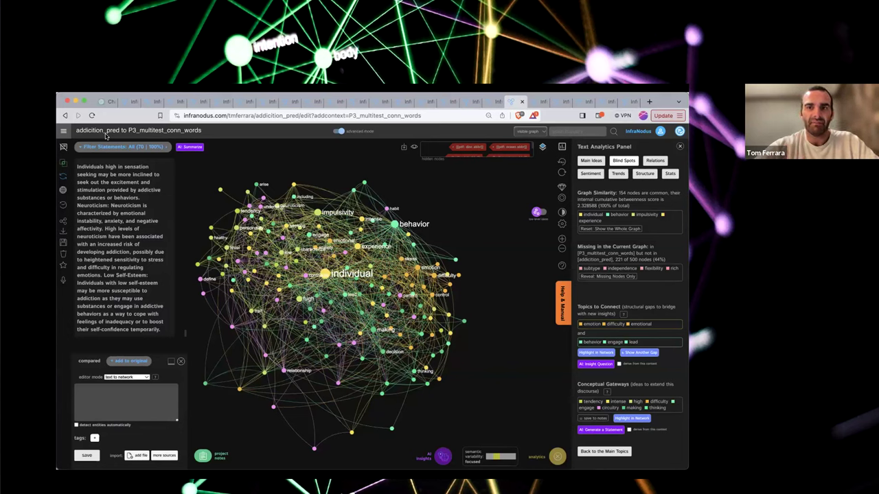
click(169, 148)
click(170, 148)
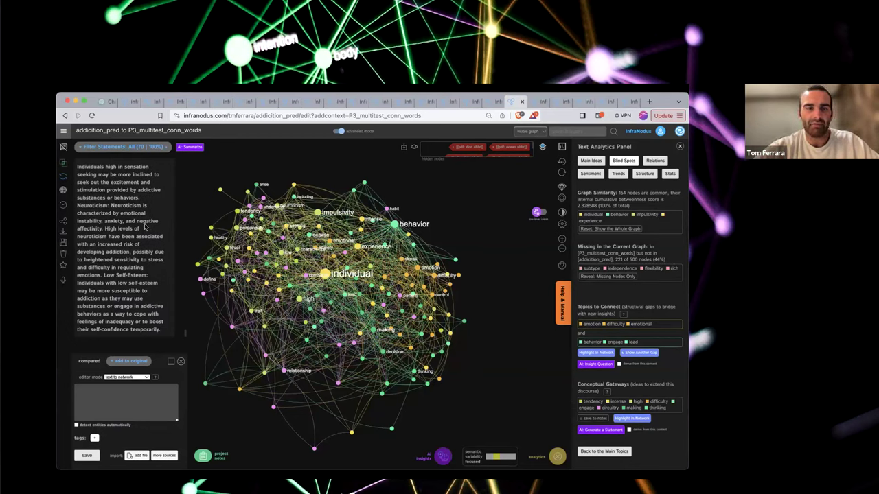
scroll(140, 234, down, 1)
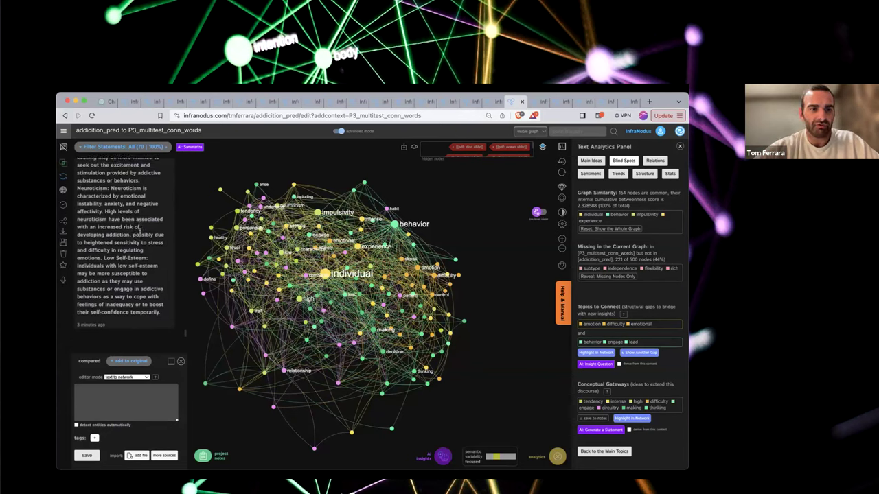
scroll(140, 235, up, 3)
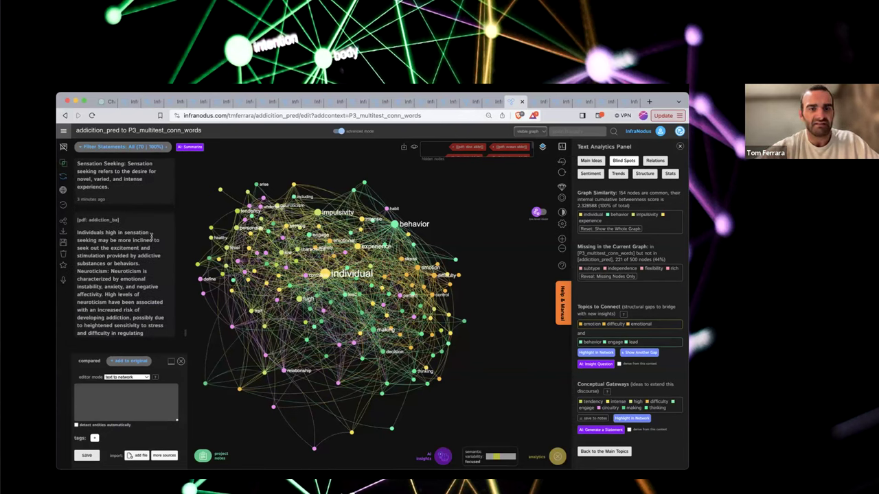
- Open the addicition_pred graph and visualise how it intersects with the P2_multitest_conn_words context
click(63, 131)
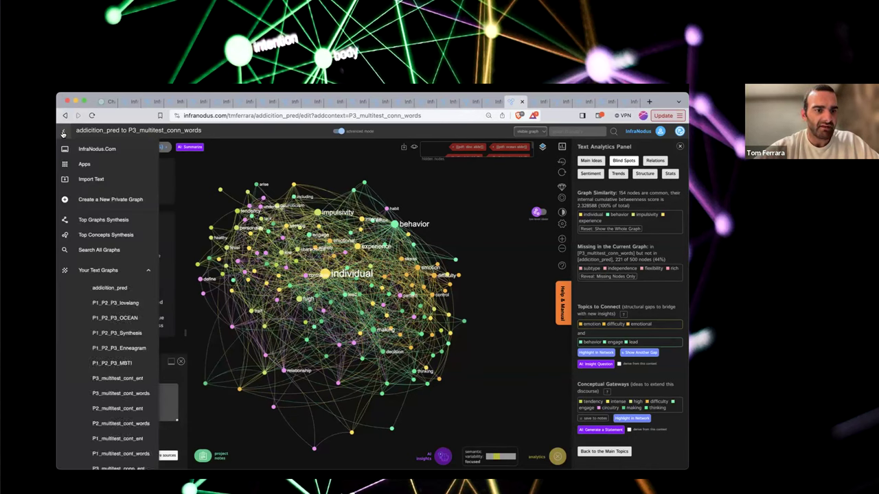
click(110, 287)
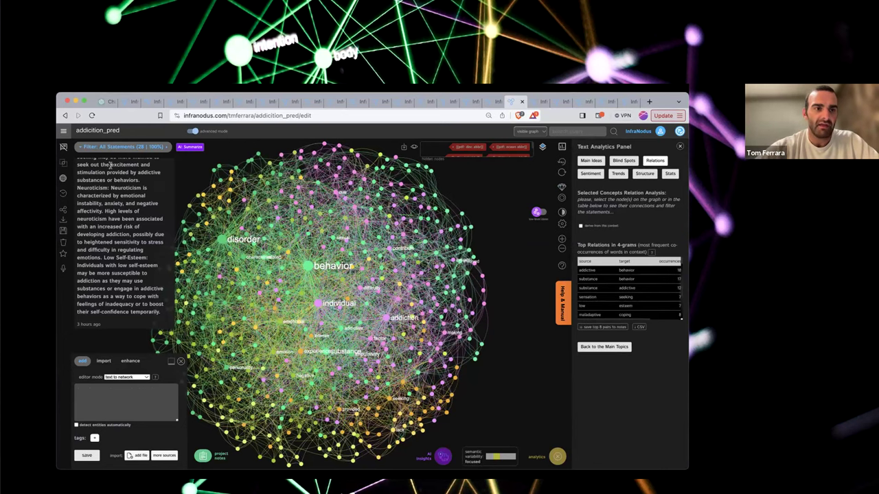
click(62, 163)
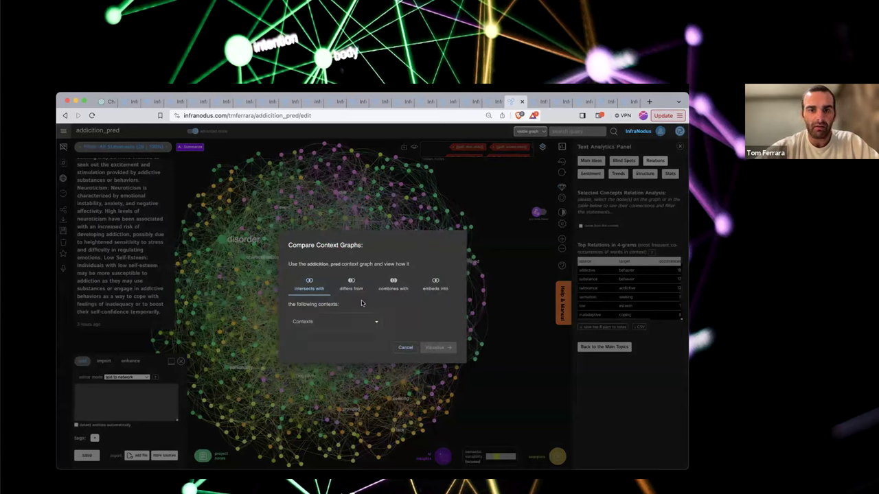
click(316, 320)
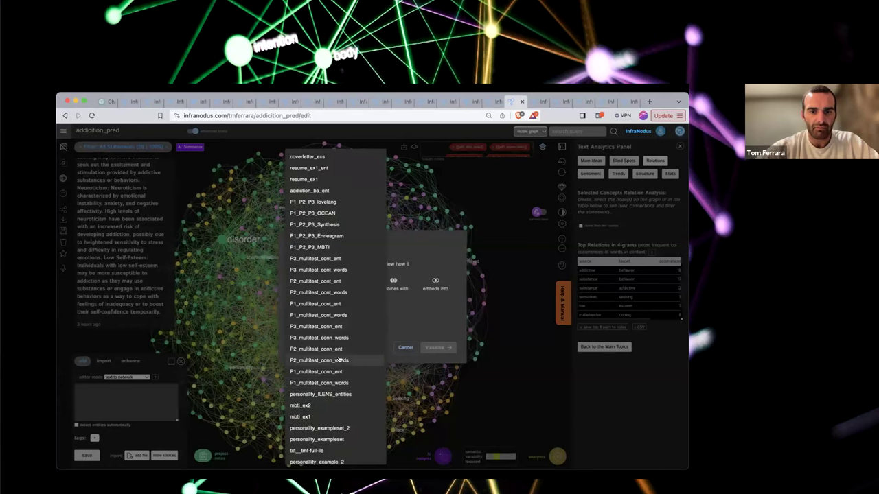
click(355, 360)
click(440, 350)
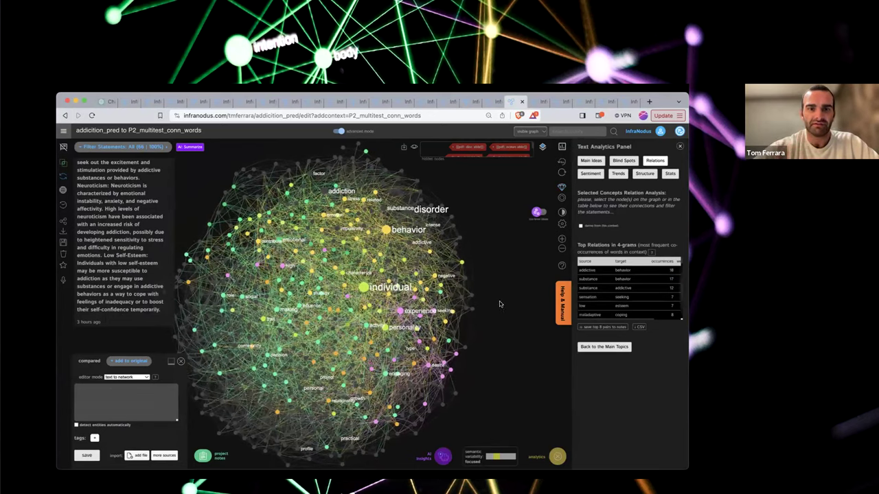
- Show the blind spots analysis for the P2_multitest_conn_words comparison and examine its graph similarity
click(623, 161)
drag(579, 194, 616, 194)
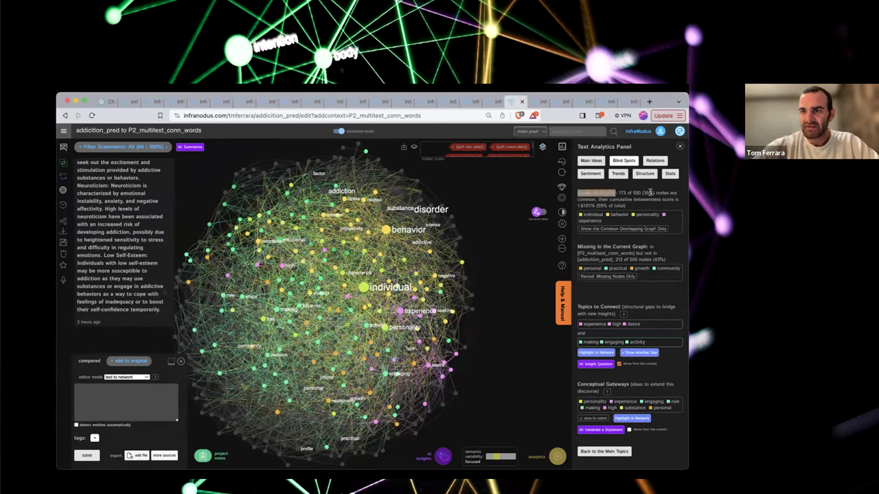
click(620, 195)
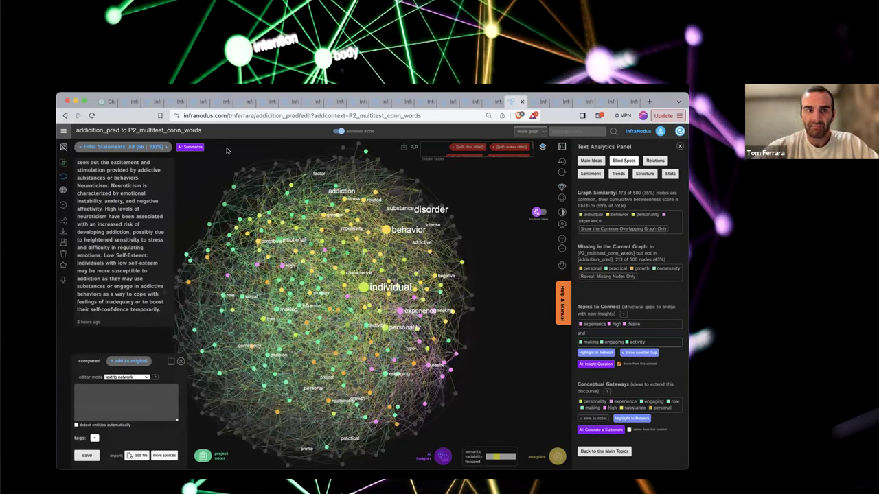
- Replace the compared context with P3_multitest_conn_words and visualise its intersection with addicition_pred
click(63, 165)
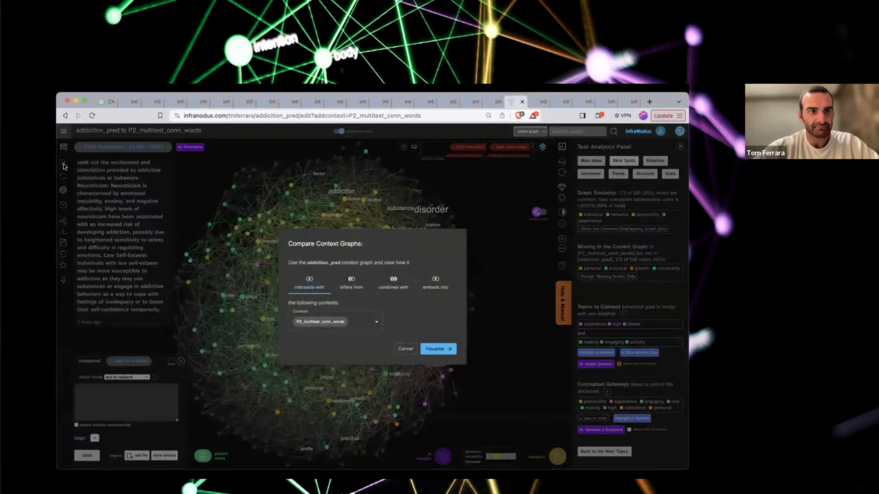
click(362, 325)
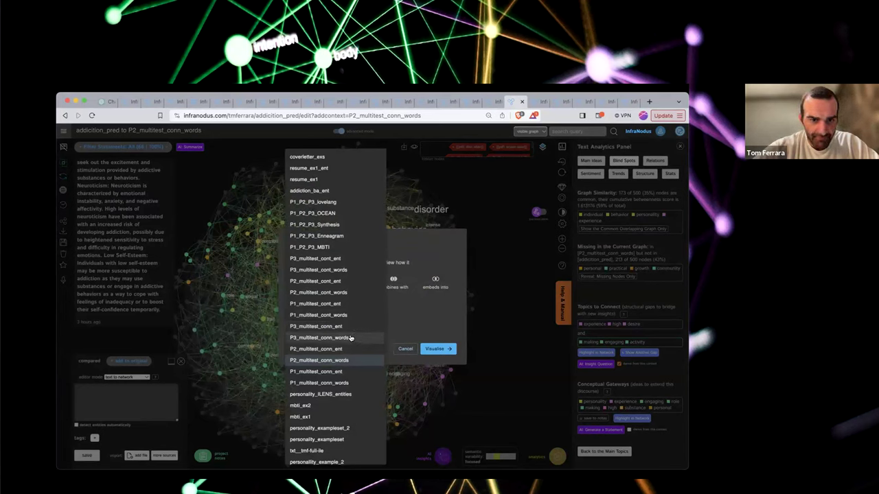
click(351, 338)
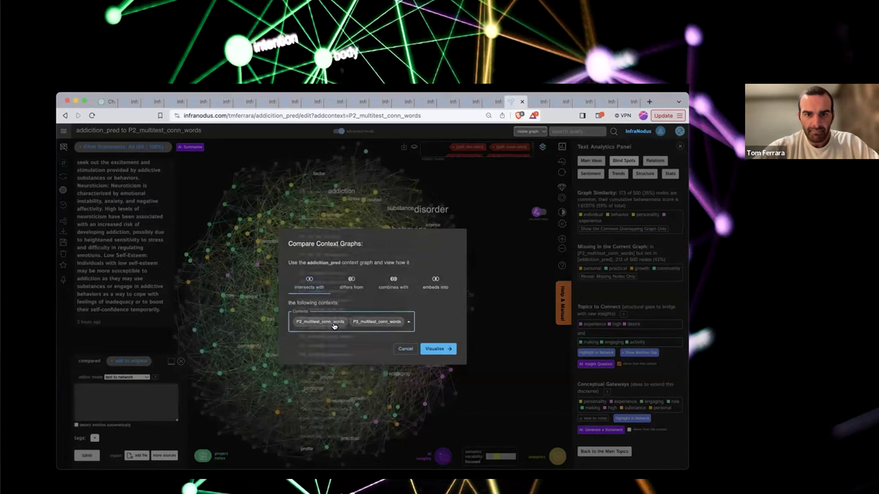
click(336, 323)
click(347, 338)
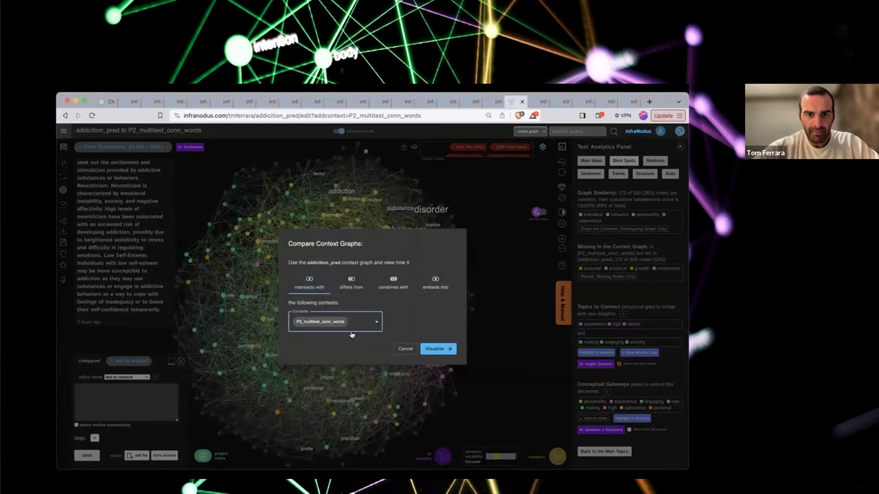
click(324, 285)
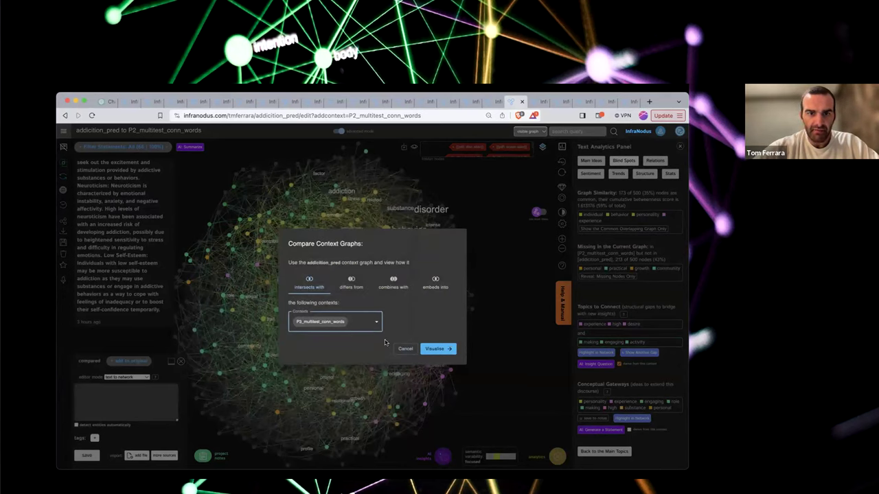
click(429, 349)
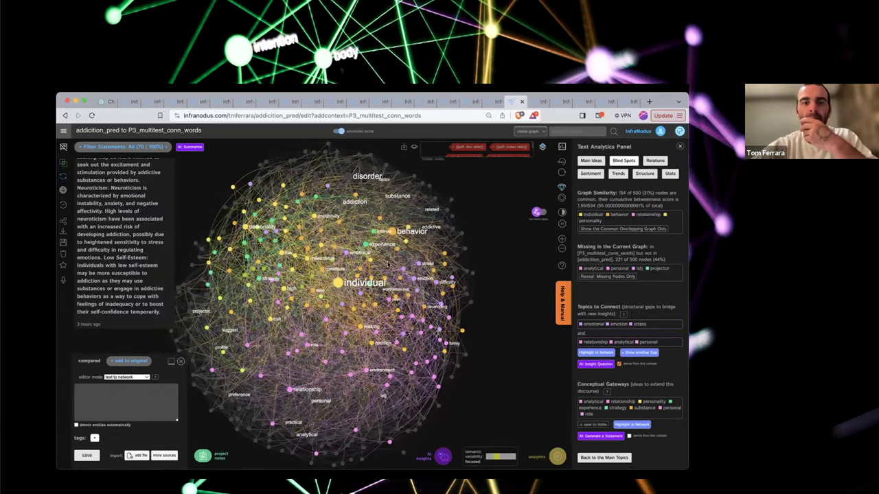
- Show only the common overlapping graph, then reveal only the P3_multitest_conn_words nodes missing from addicition_pred
click(611, 231)
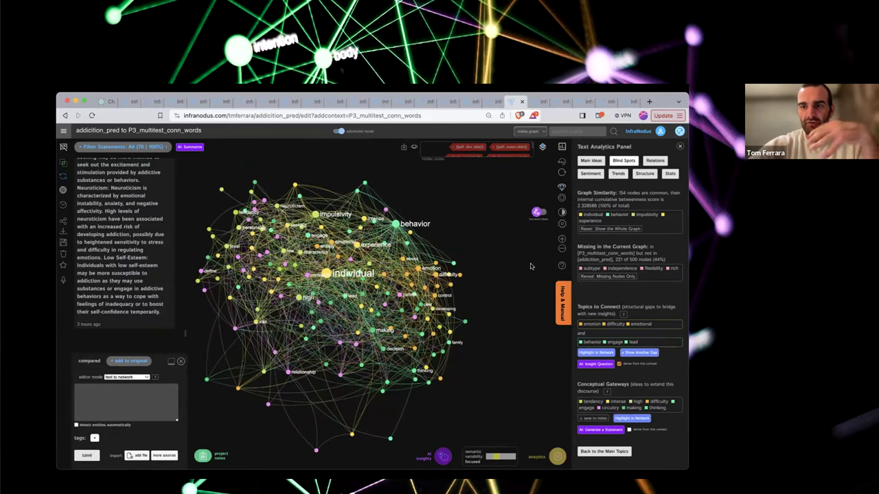
click(618, 281)
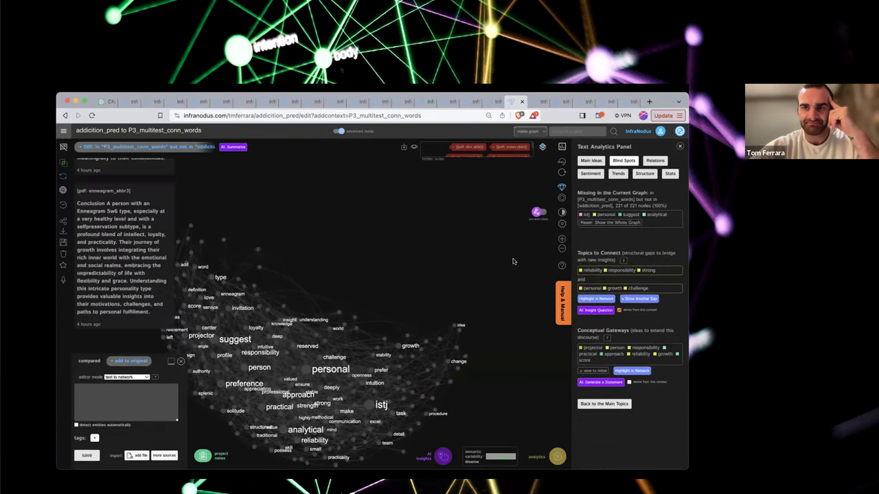
- View the resume_ex1 graph and switch to the P1_multitest_conn_ent graph
click(561, 105)
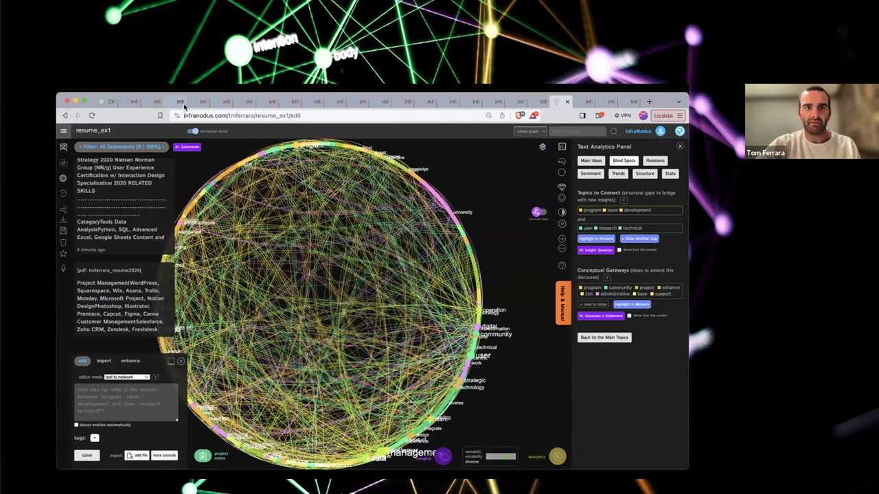
click(146, 102)
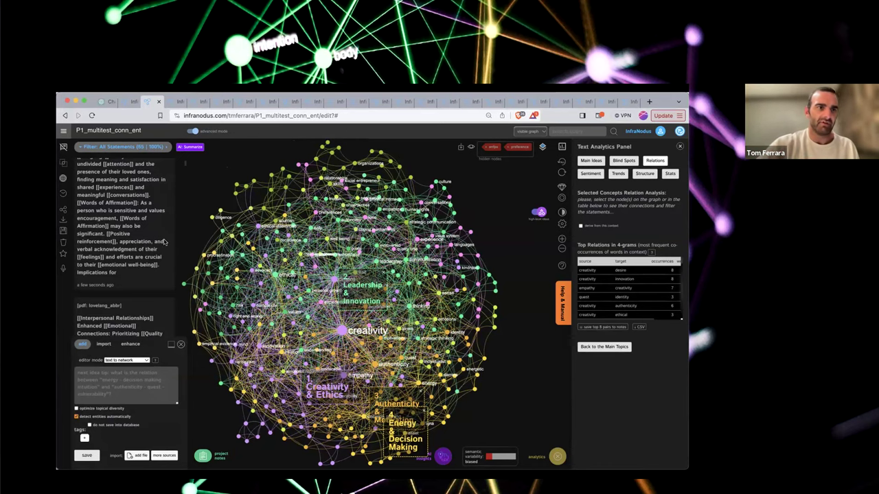
click(63, 166)
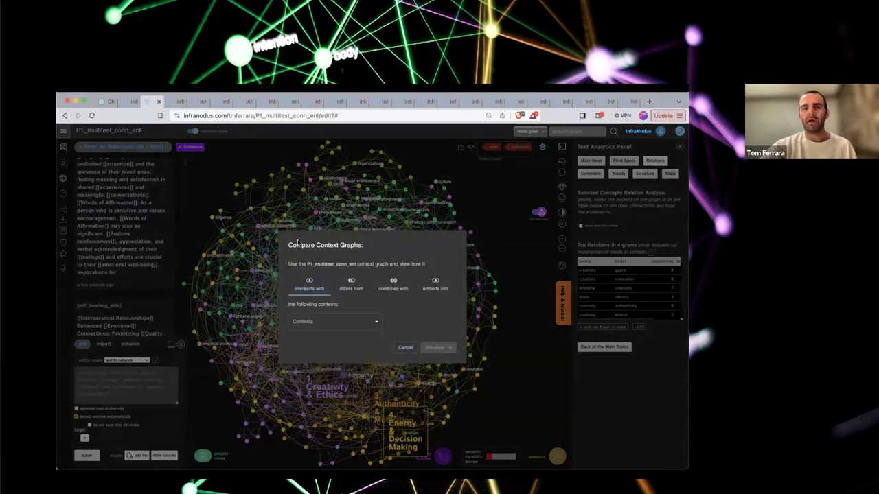
click(341, 324)
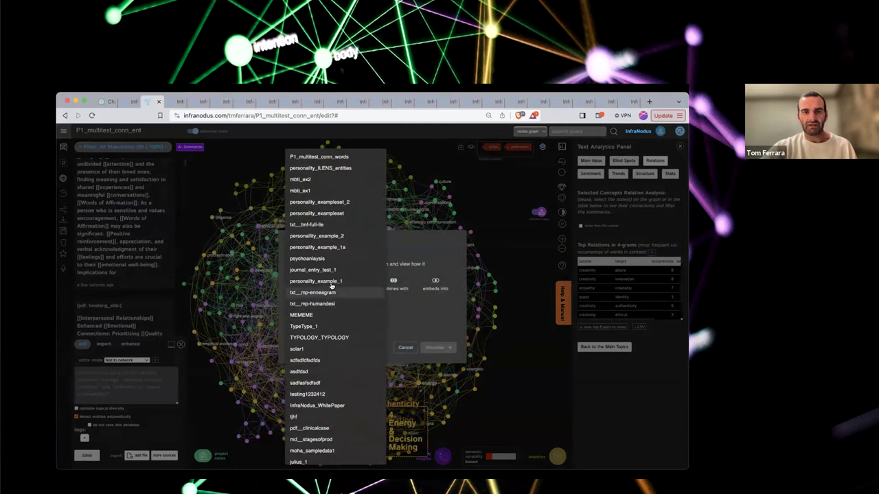
scroll(337, 274, down, 2)
scroll(338, 272, up, 2)
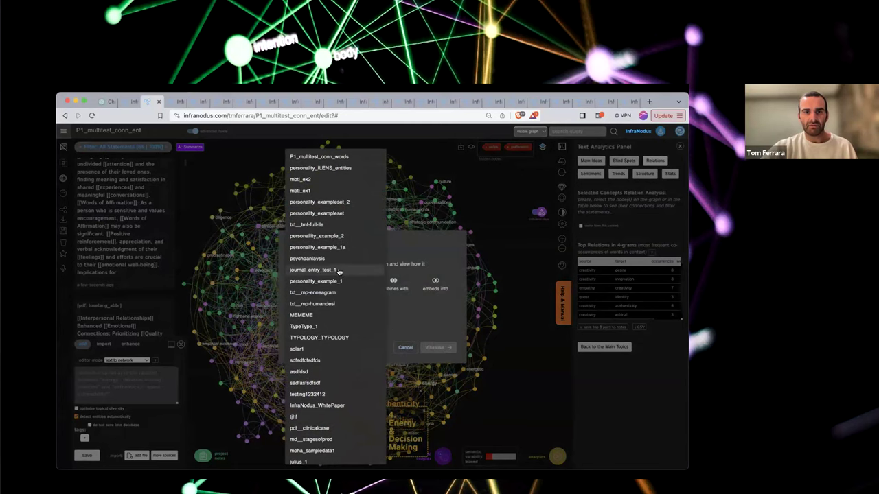
click(403, 343)
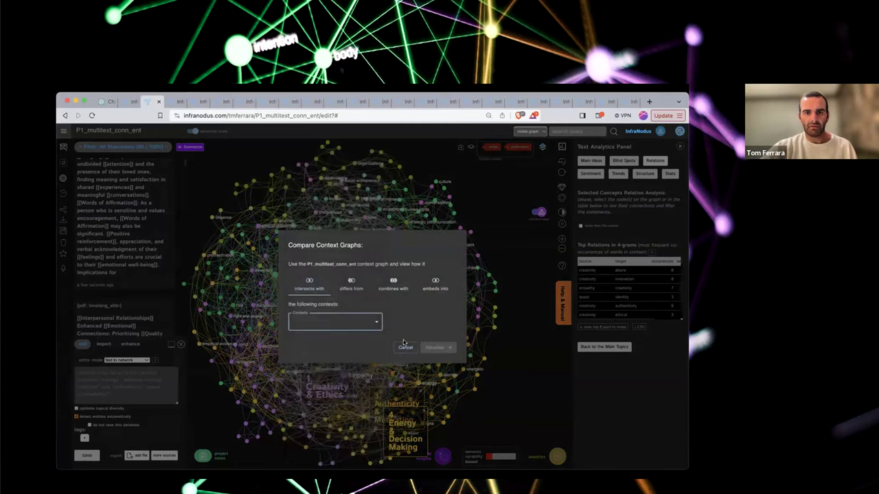
click(404, 347)
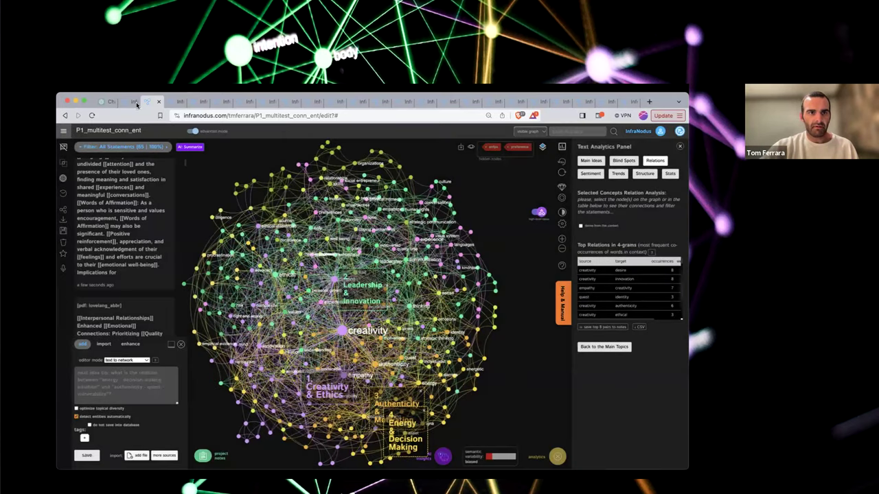
click(60, 166)
click(330, 326)
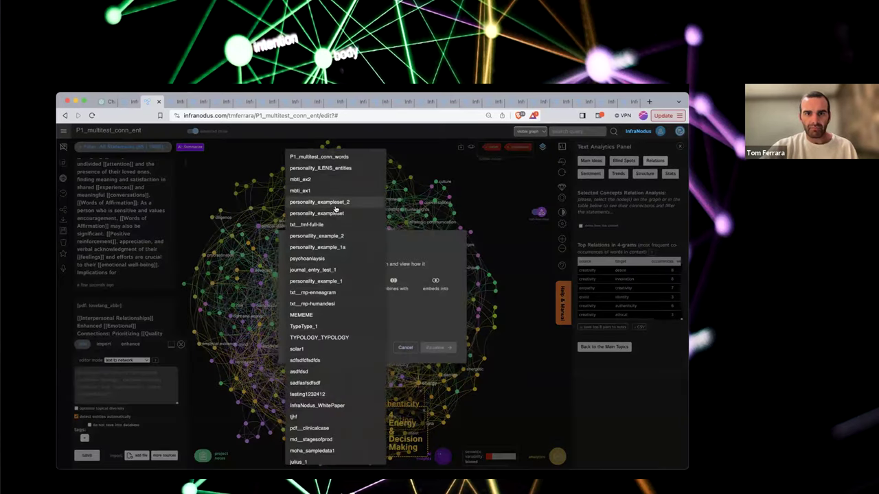
click(410, 340)
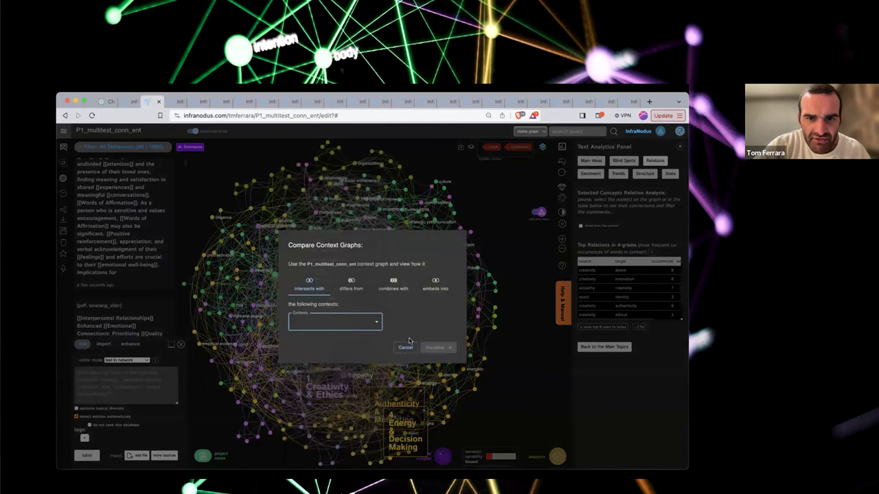
click(405, 348)
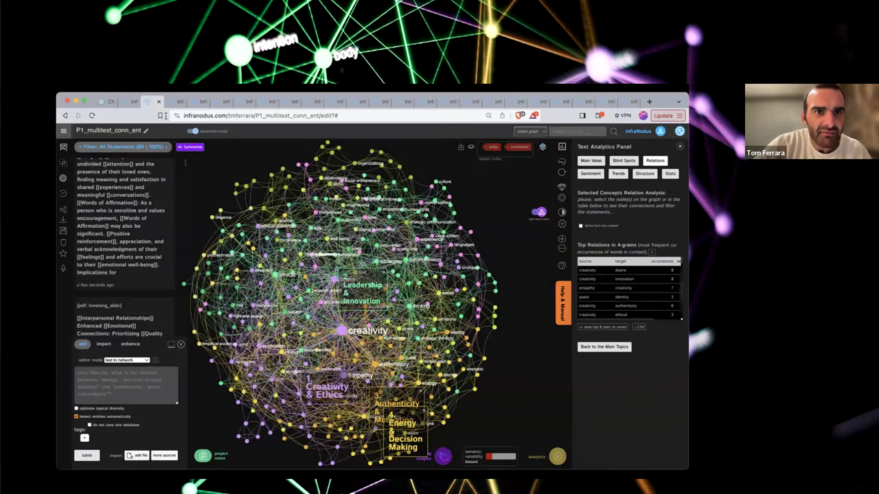
- Switch to the P2_multitest_conn_words graph and check the connections of the [[pdf: synthesis abbr2]] node, leaving it deselected
click(225, 103)
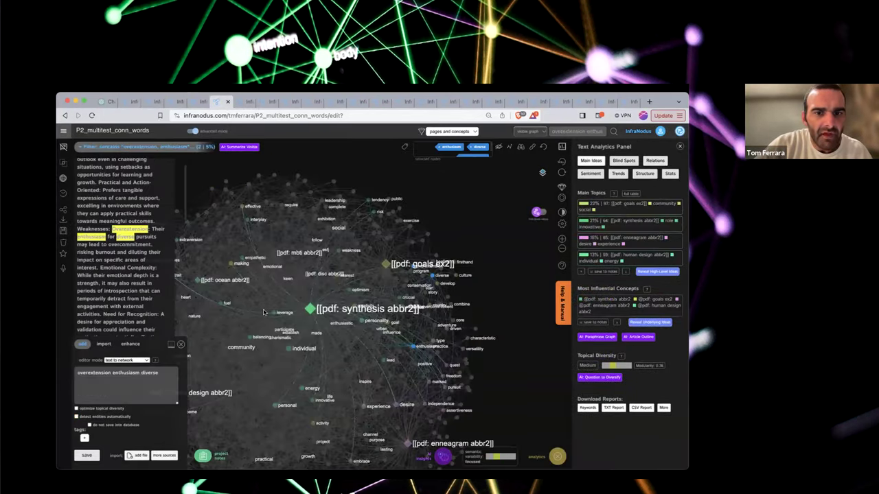
click(312, 310)
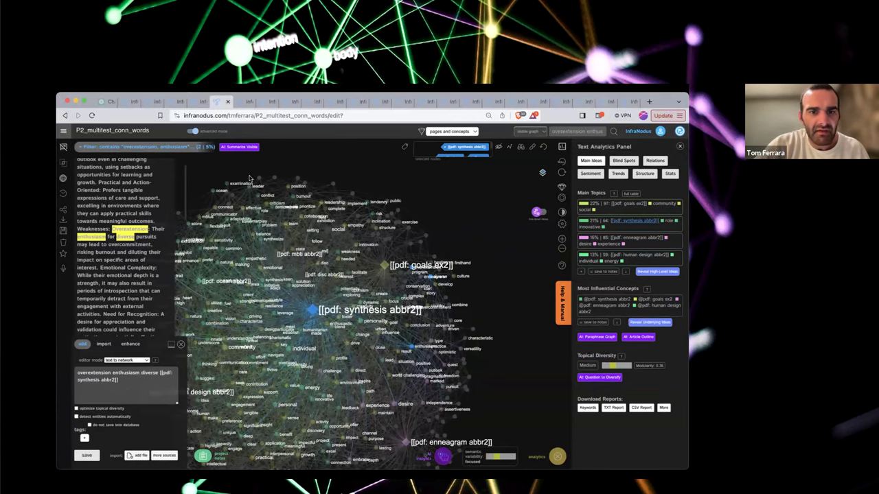
click(312, 310)
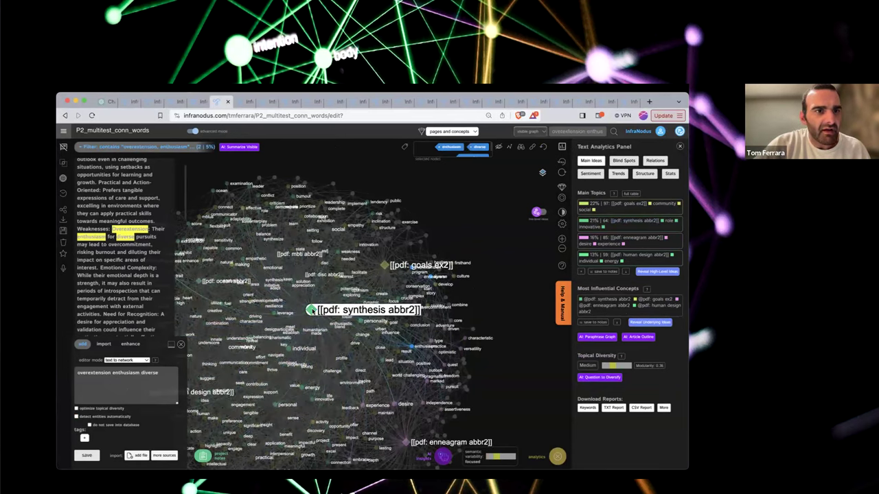
- Compare P2_multitest_conn_words with the P1_multitest_conn_words context and visualise how the two graphs combine
click(313, 311)
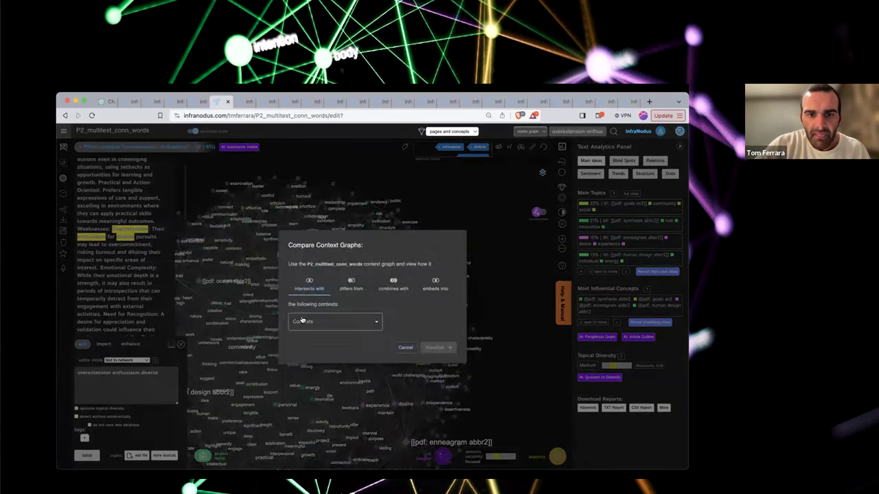
click(302, 320)
scroll(320, 256, down, 3)
scroll(319, 256, down, 10)
scroll(334, 345, down, 5)
key(Escape)
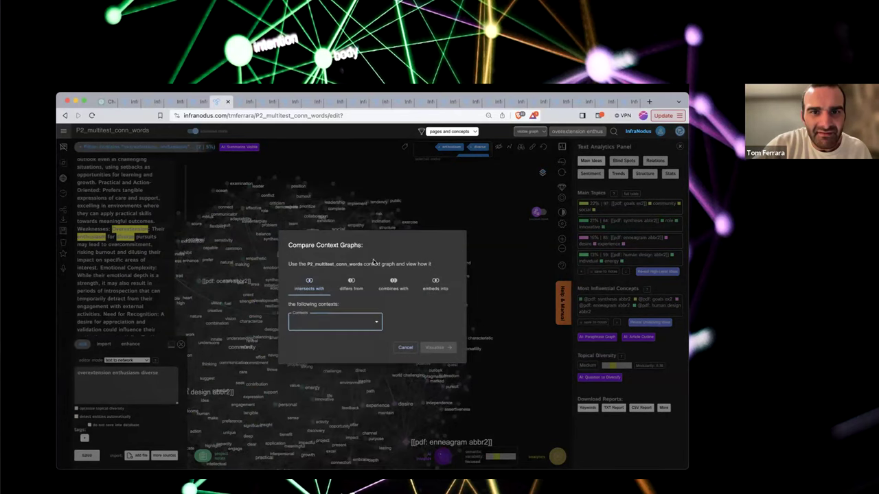
click(337, 328)
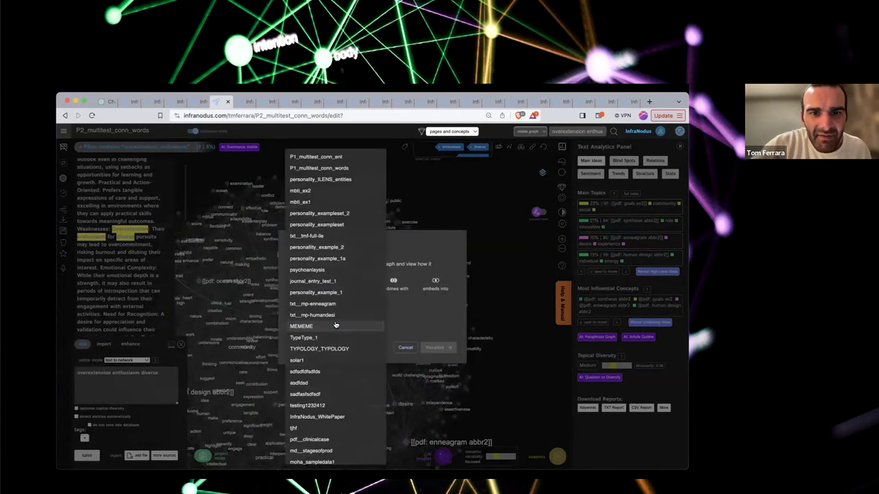
click(354, 167)
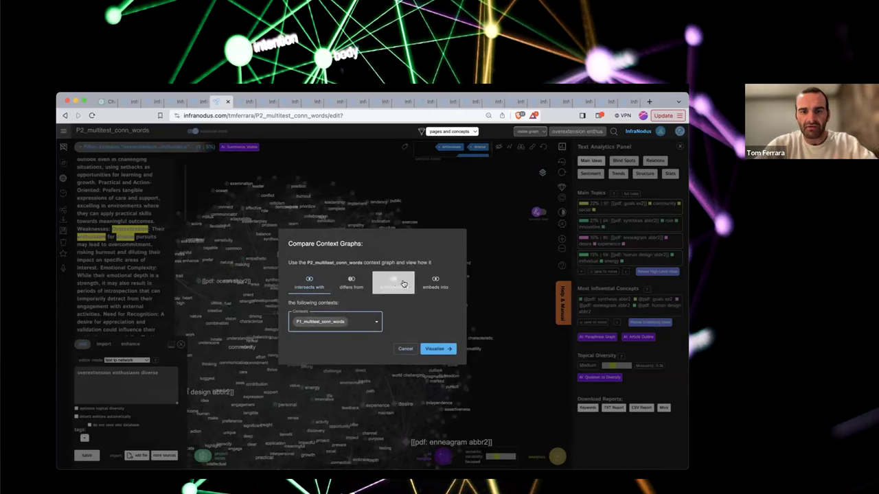
click(396, 283)
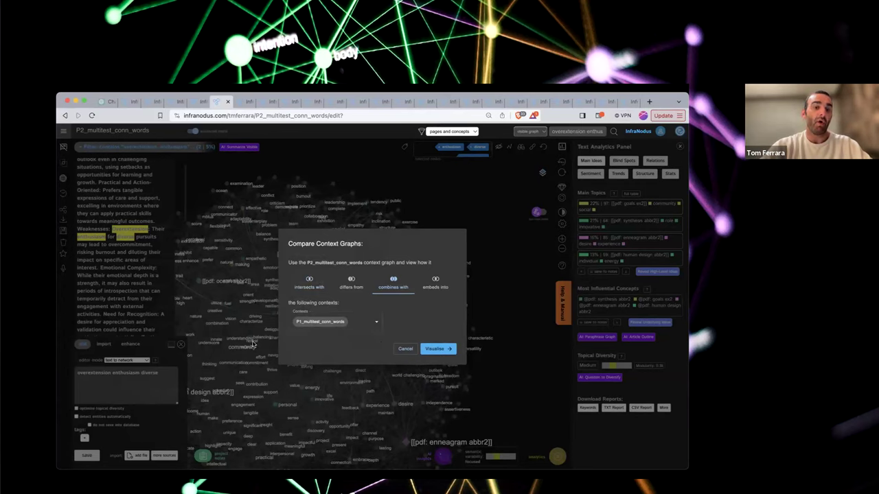
click(439, 348)
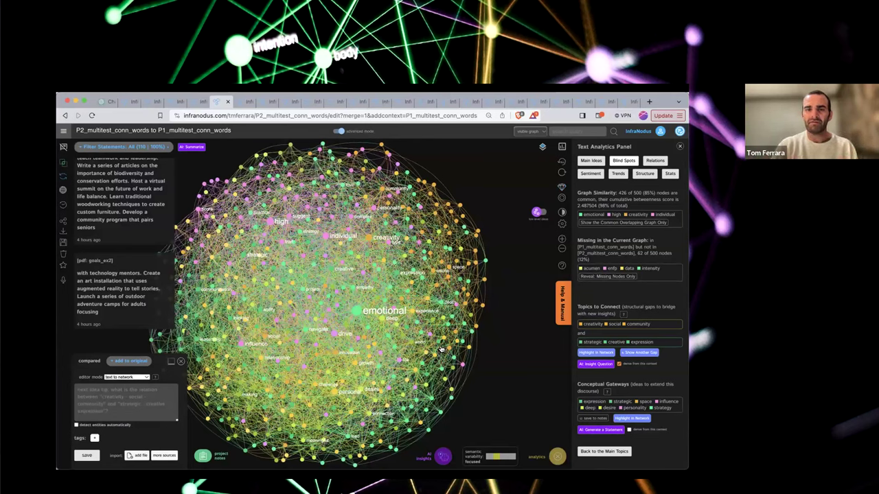
- In the P1_P2_P3_OCEAN graph, replace the project notes with the lines "dsfsdfsdf", "dsdfds" and "sdfsdf", then save and close them
click(468, 102)
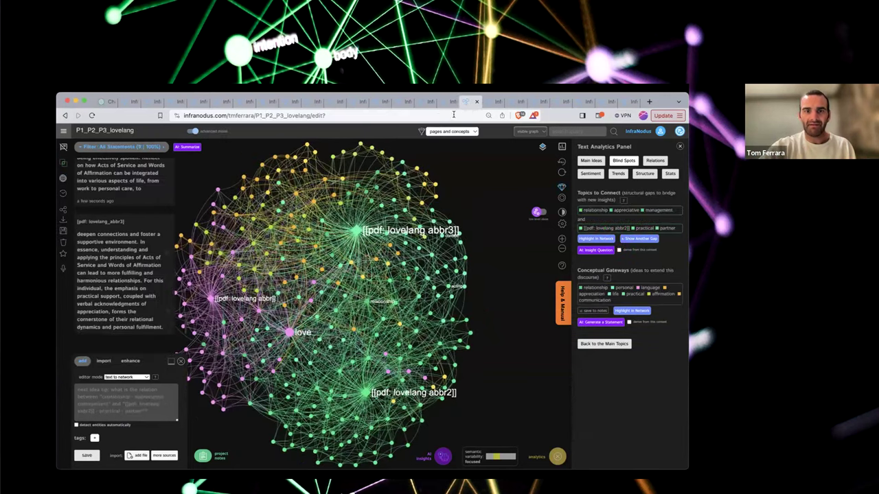
click(454, 105)
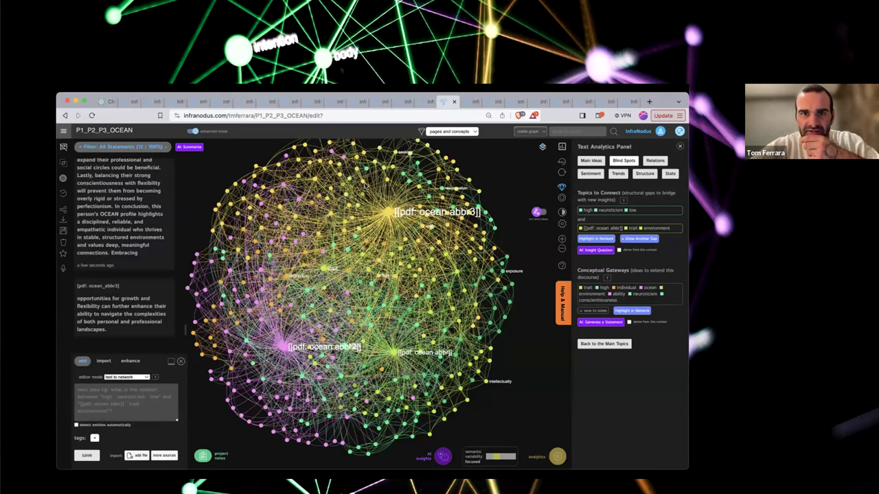
click(203, 455)
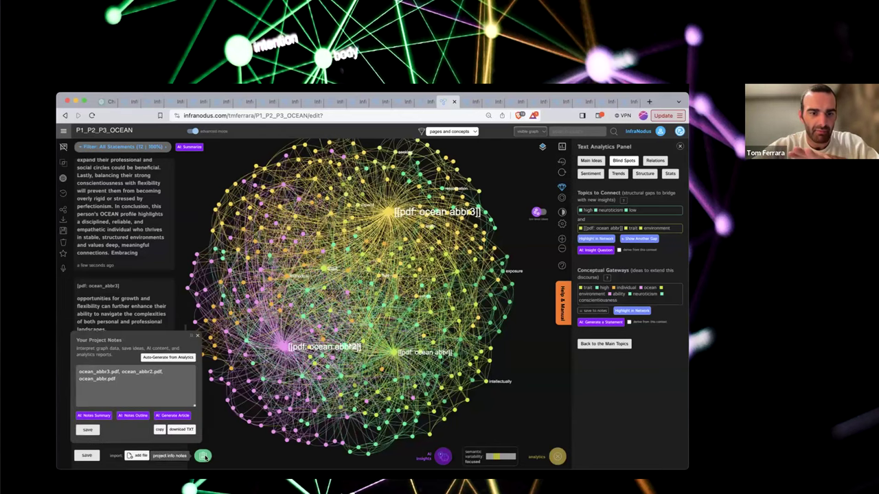
triple_click(129, 379)
drag(129, 380, 142, 305)
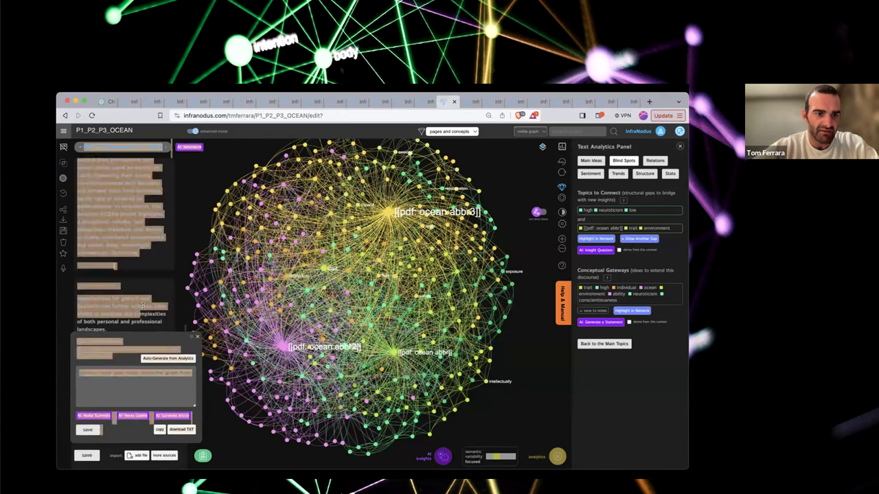
click(166, 338)
text(dsfsdfsdf dsdfds)
key(Return)
text(sdfsdf)
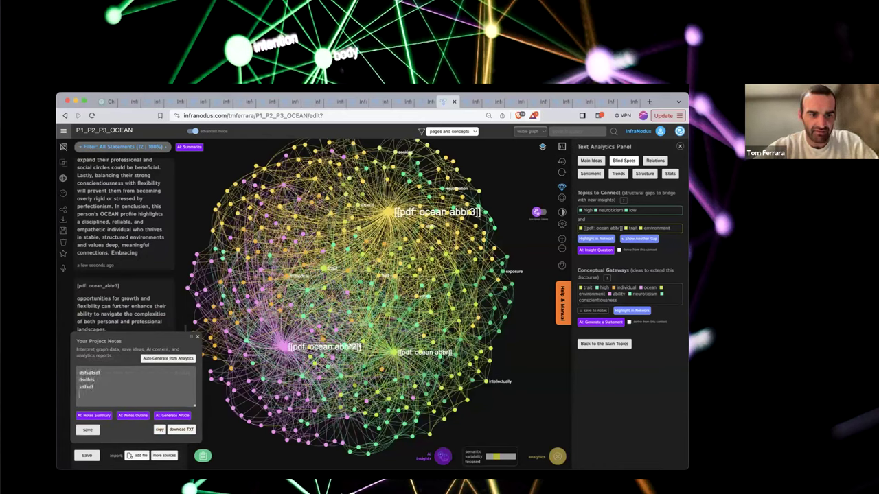
click(91, 433)
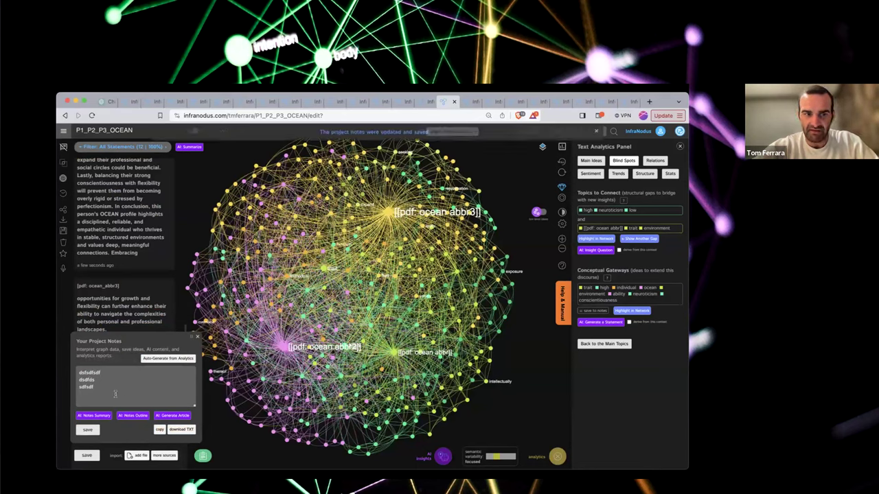
click(196, 336)
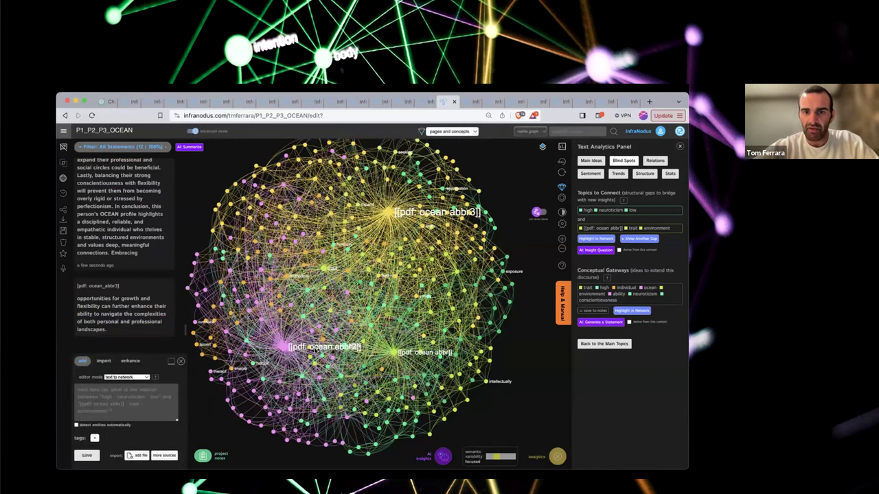
- Select the "intellectually" node and add the statement "intellectually stimualting with external environmental" to the graph
click(485, 382)
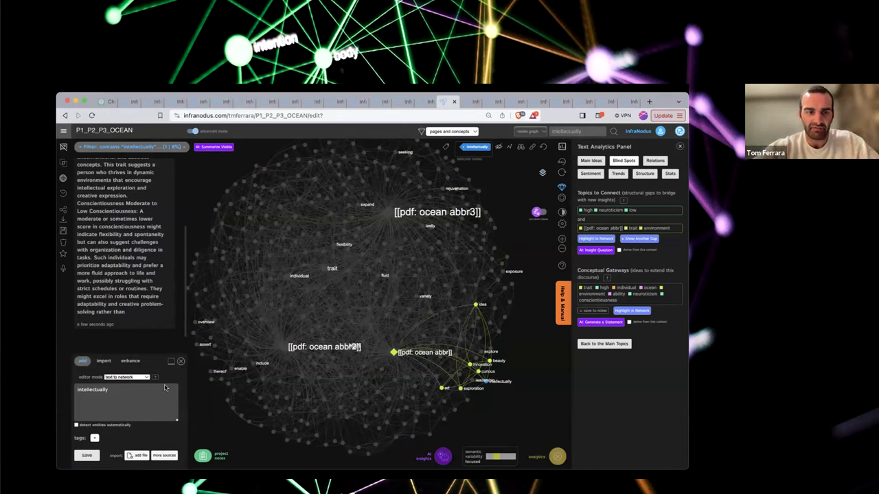
click(139, 390)
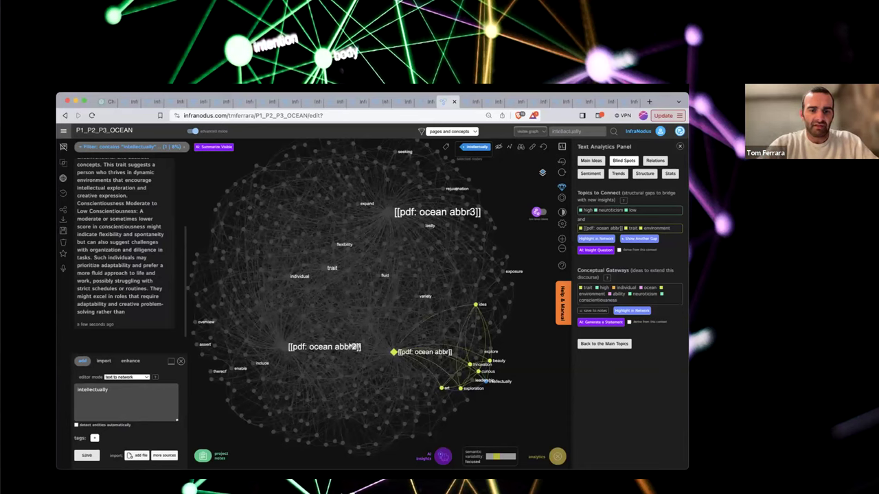
text(stimualt)
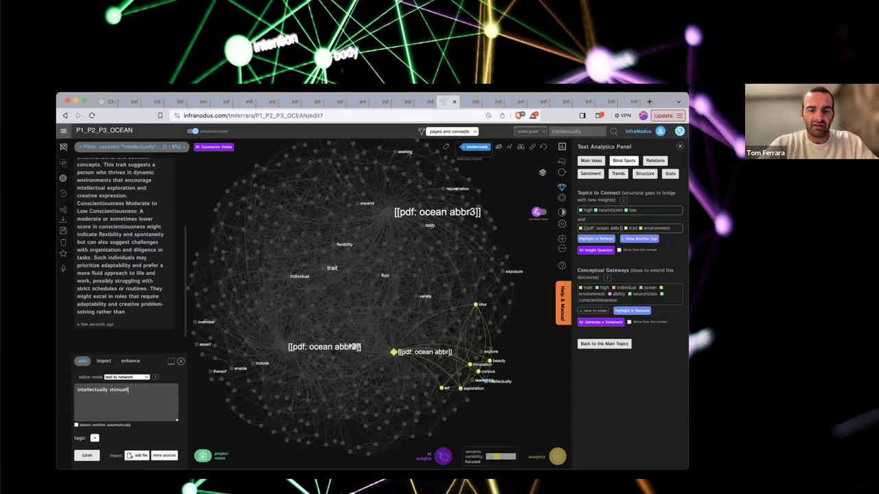
text(ing with e)
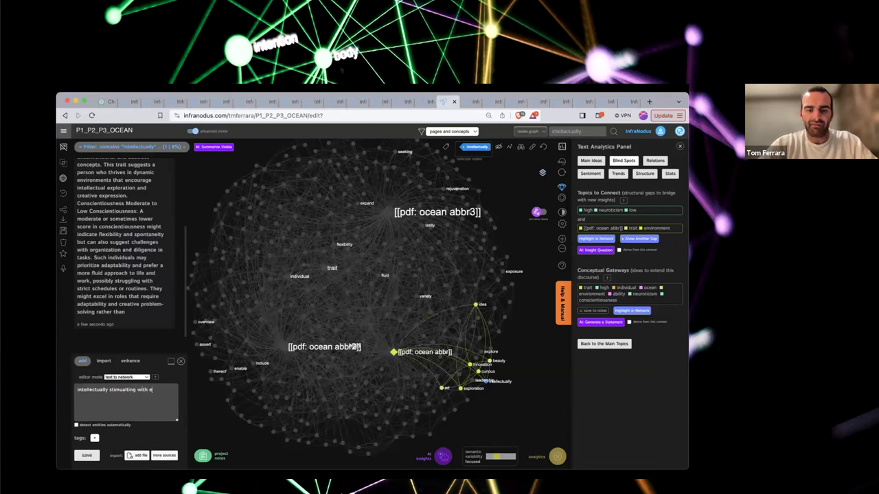
text(xternal enviro)
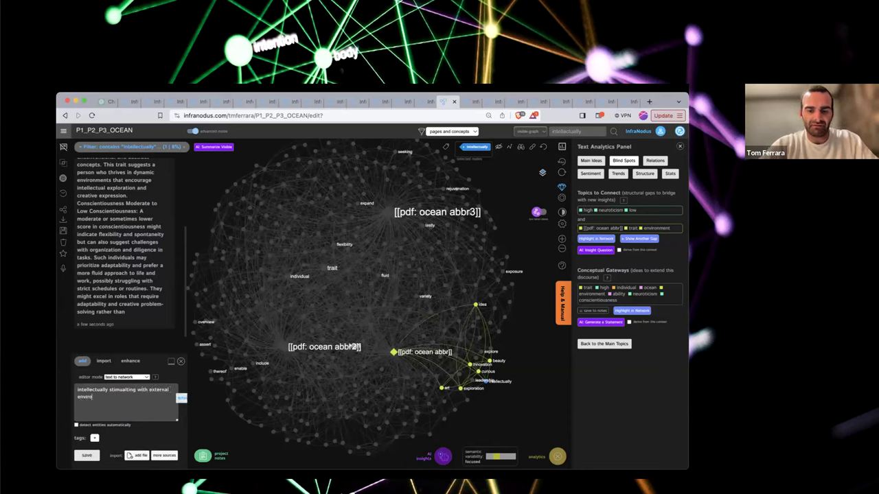
text(nmental)
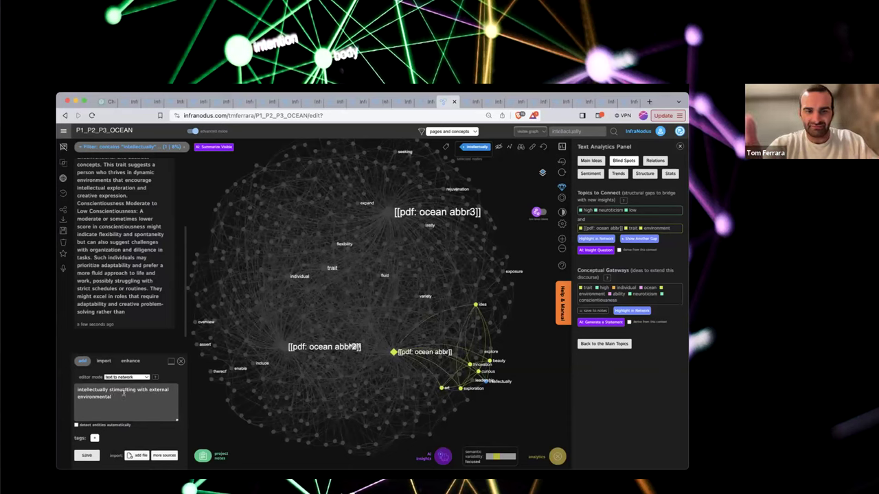
key(Return)
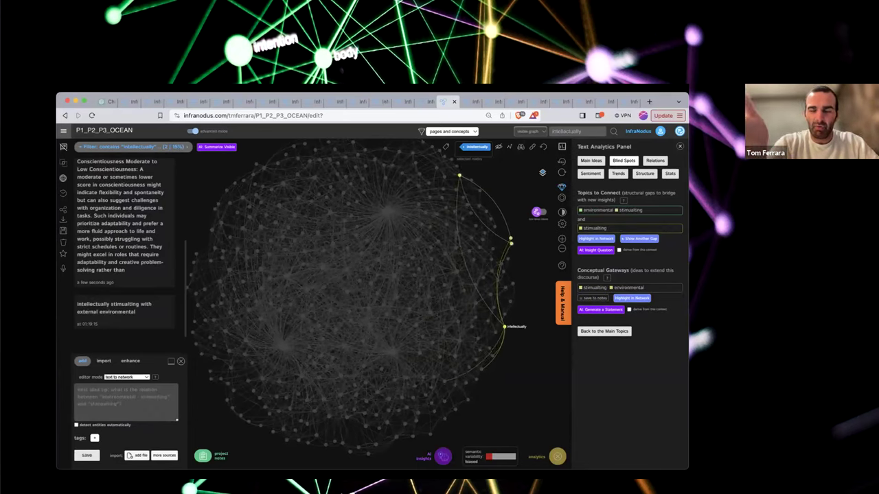
text(antellectually)
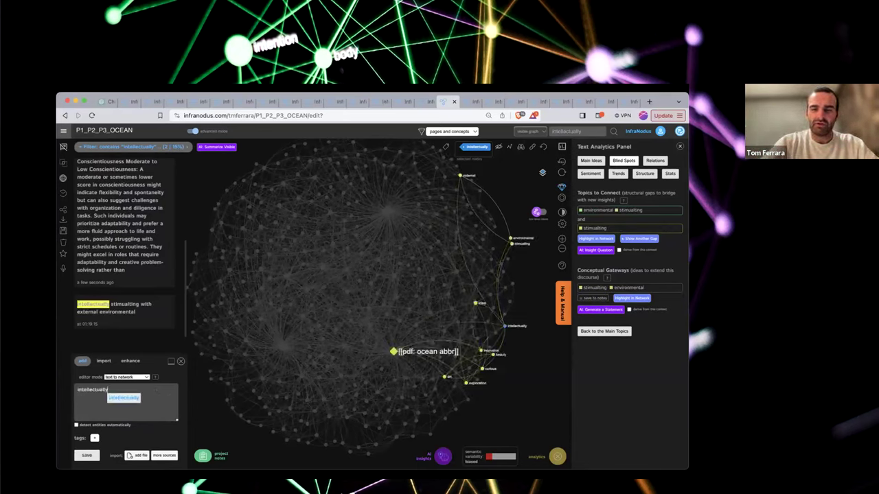
click(160, 395)
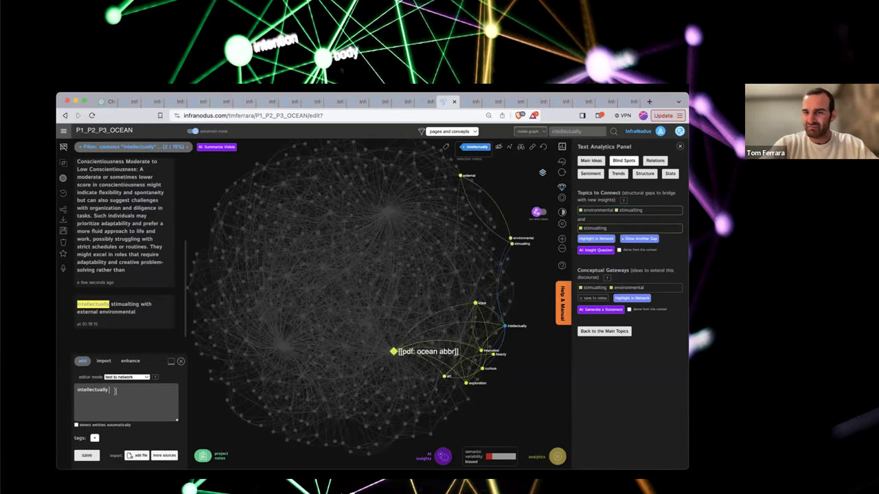
key(super+a)
key(BackSpace)
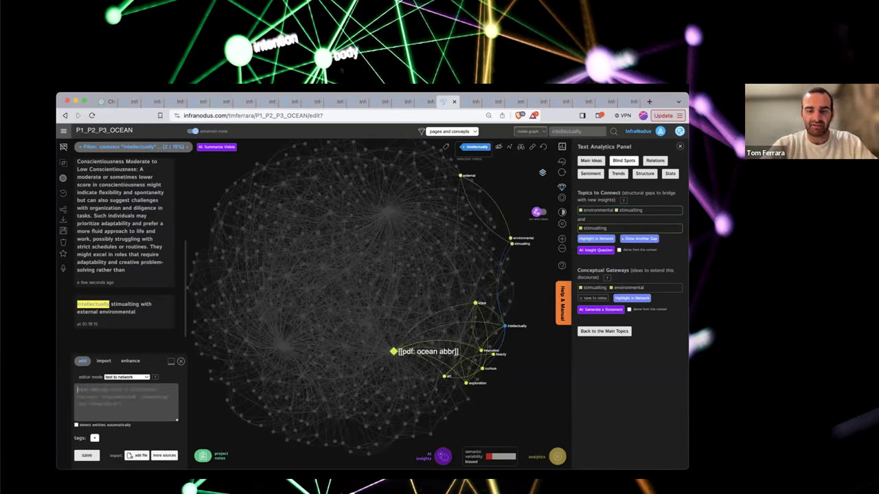
- Add the statement "this person doesn twork well with high functioning anxiety" to the P1_P2_P3_OCEAN graph
text(this person )
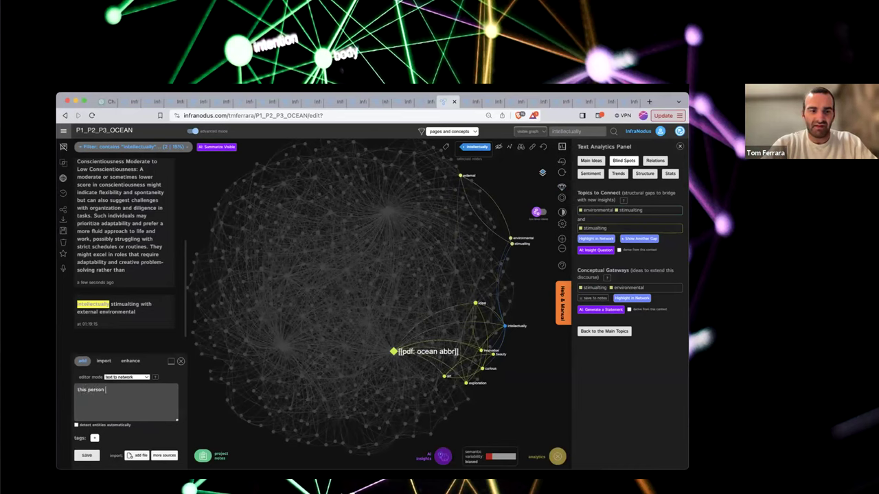
text(doesn twork w)
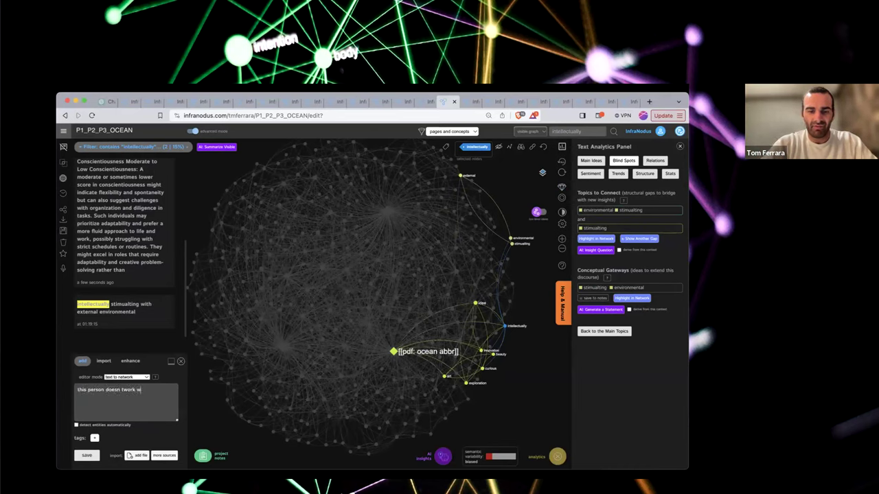
text(ell with high functional)
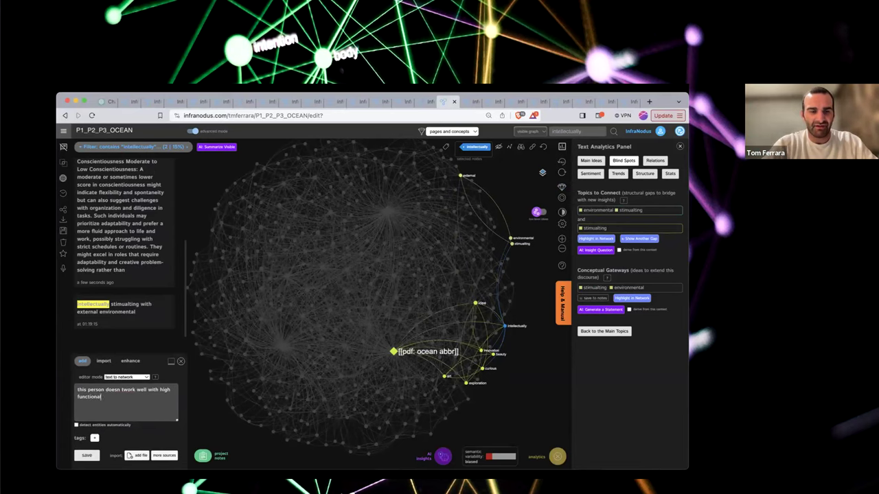
key(BackSpace)
text(ing a)
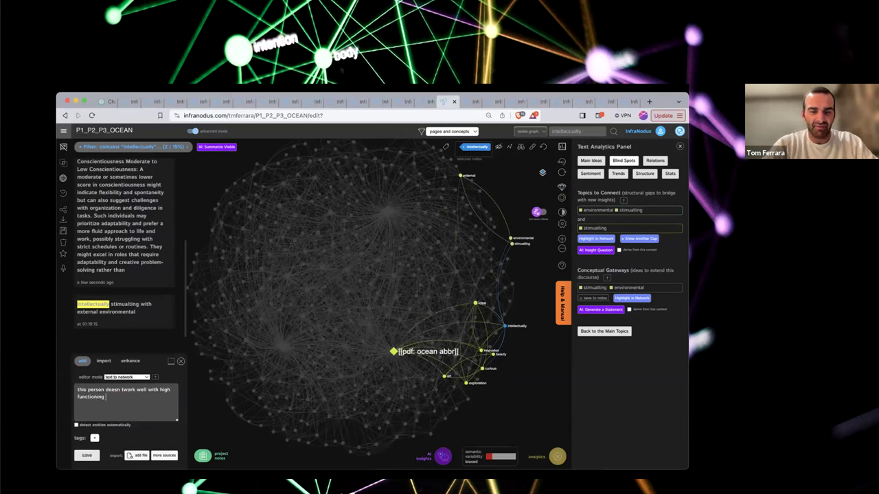
text(nxiet)
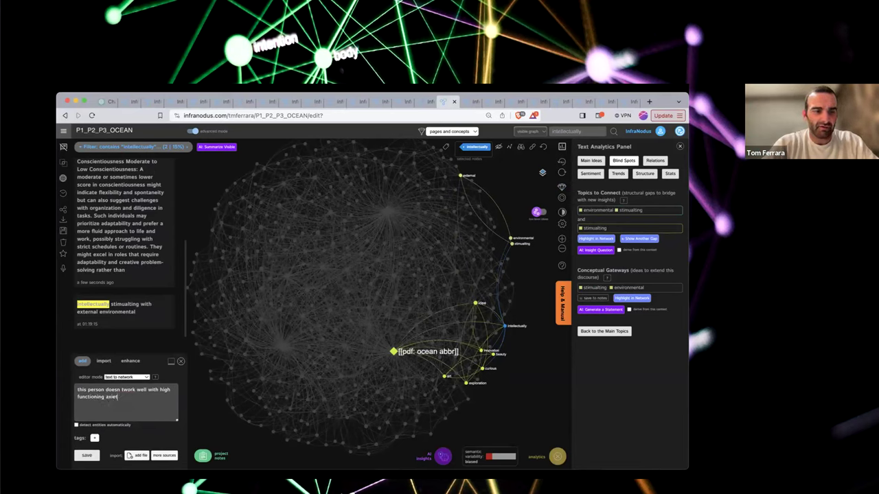
text(y)
key(ctrl+Return)
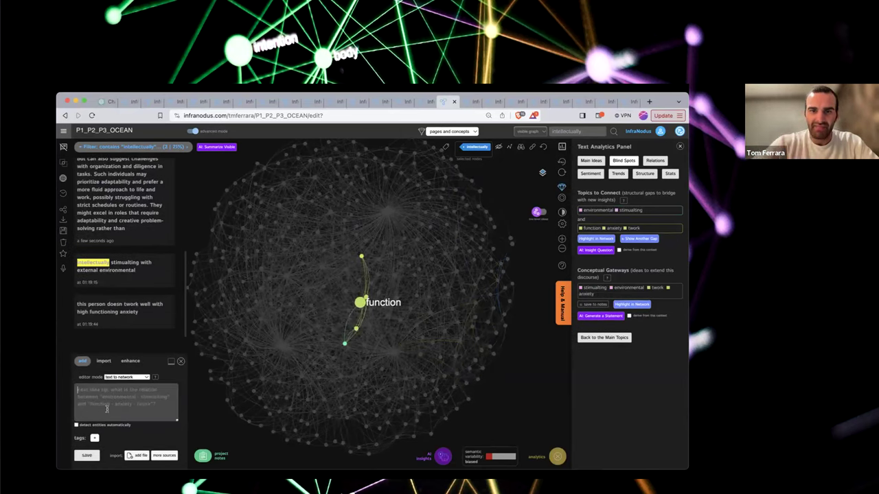
- With the anxiety node selected, ask ai chat (gpt 4) "what are the impacts of high anxiety in leadership" and inspect the [[ai]] node
click(145, 377)
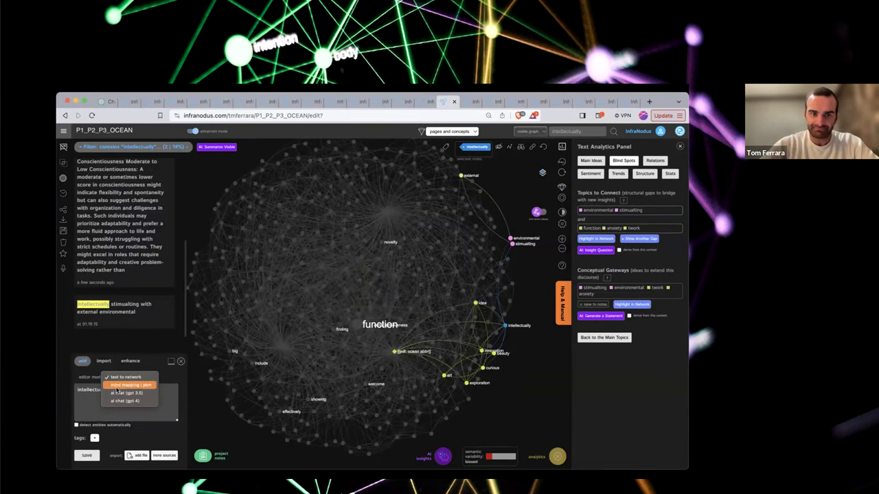
click(123, 400)
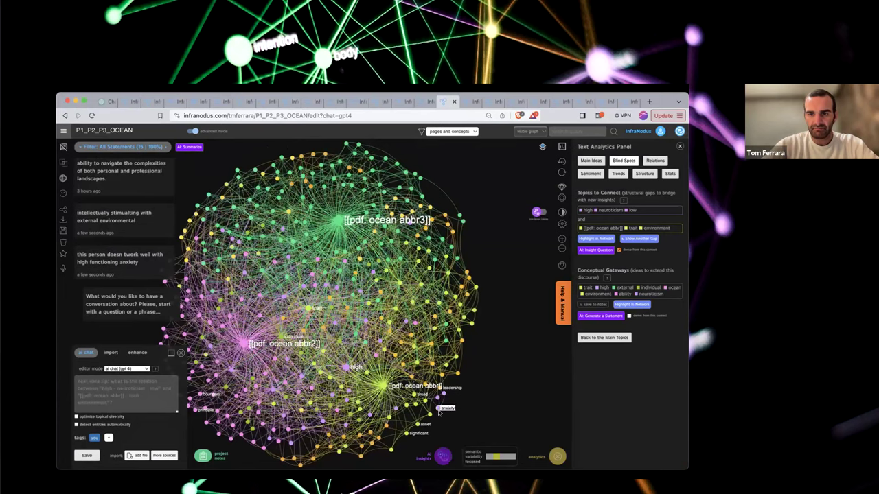
click(439, 409)
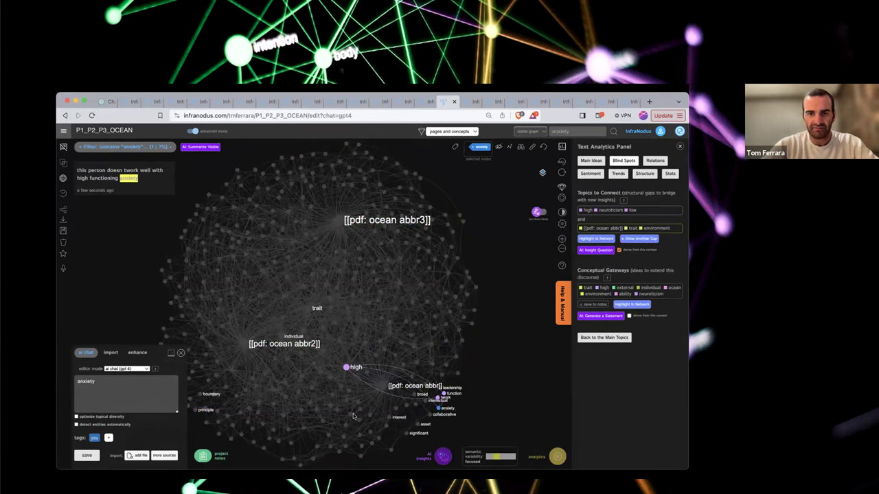
double_click(106, 386)
text(what are the )
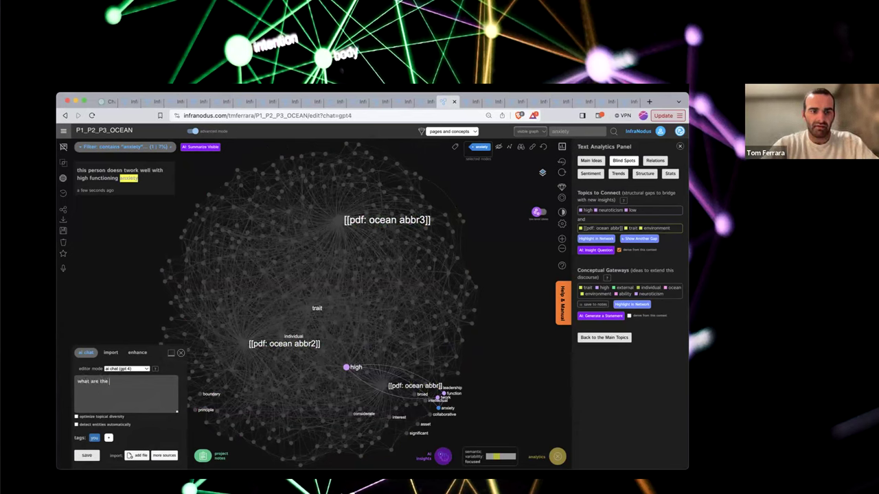
text(impacts)
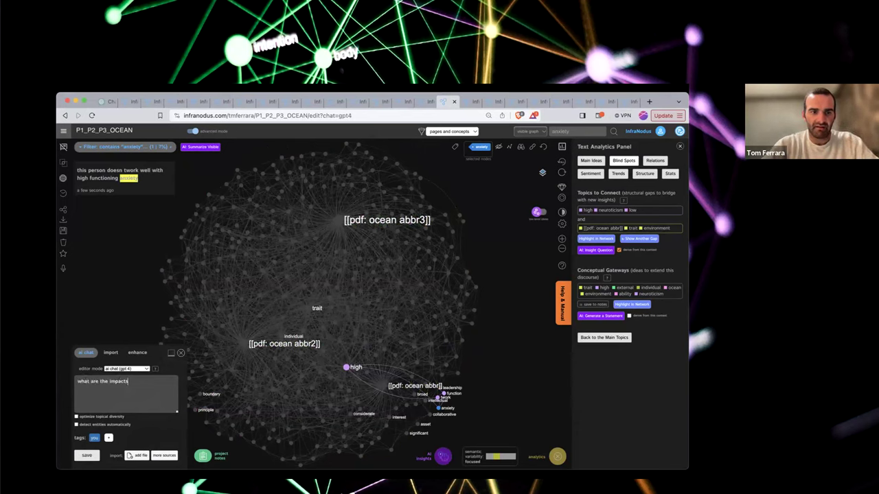
text( of high anx)
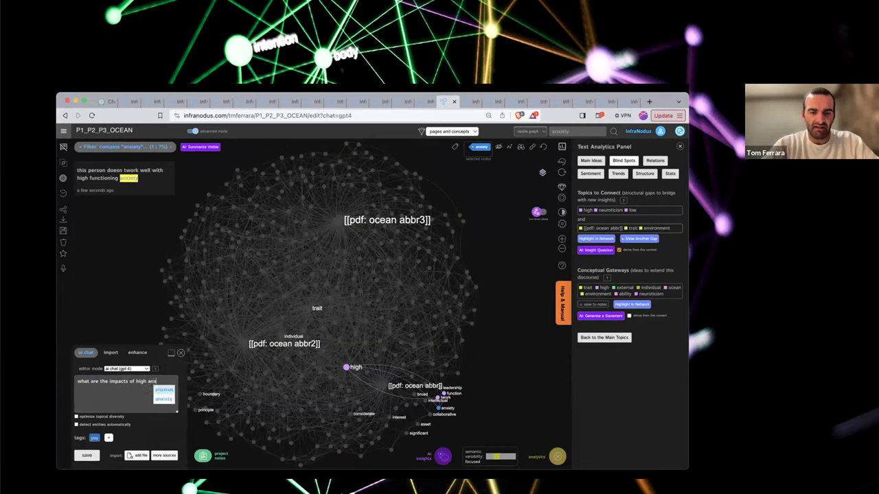
text(iety in leadership)
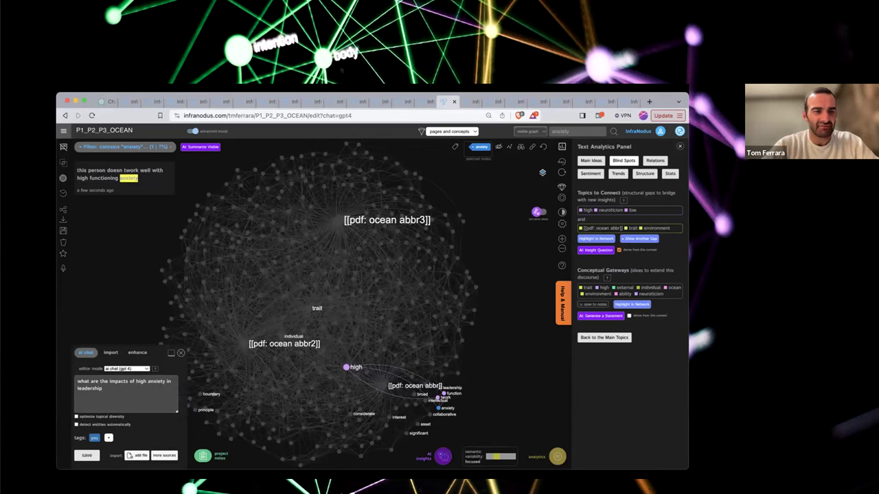
click(86, 457)
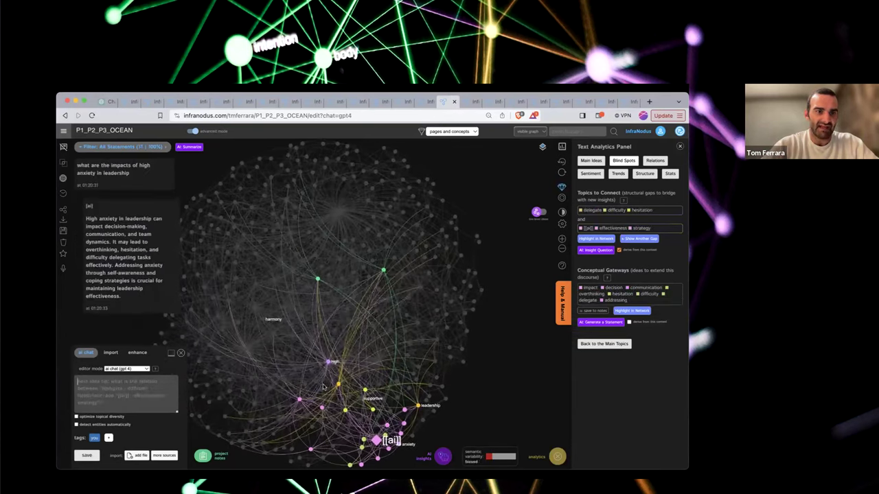
click(387, 446)
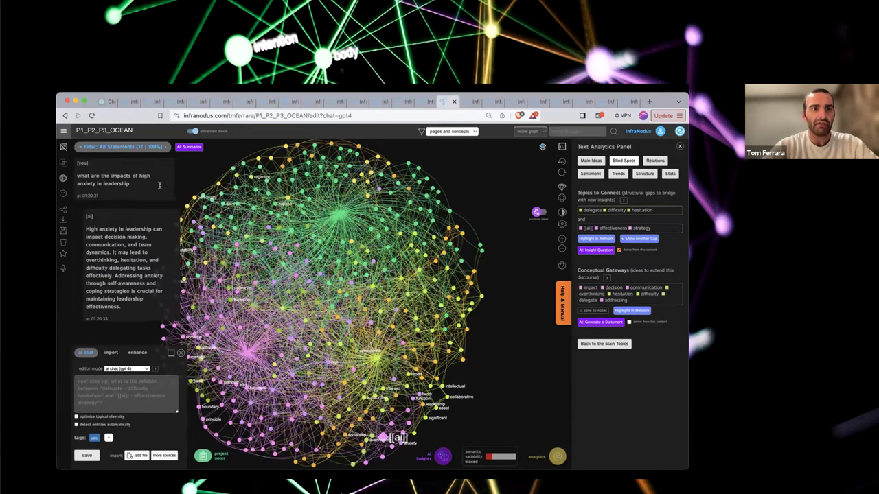
- Filter the statements by [pdf: ocean_abbr3], [pdf: ocean_abbr] and Essential Statements in turn, closing the generated AI summary
click(118, 148)
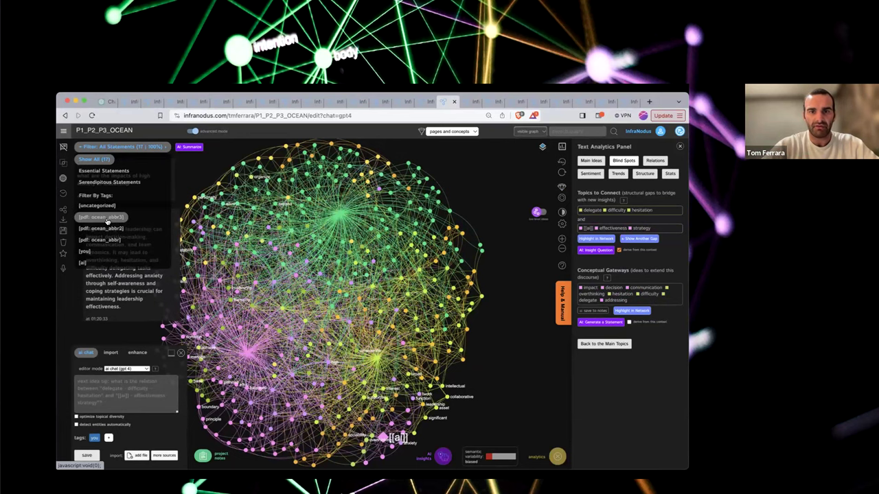
click(106, 218)
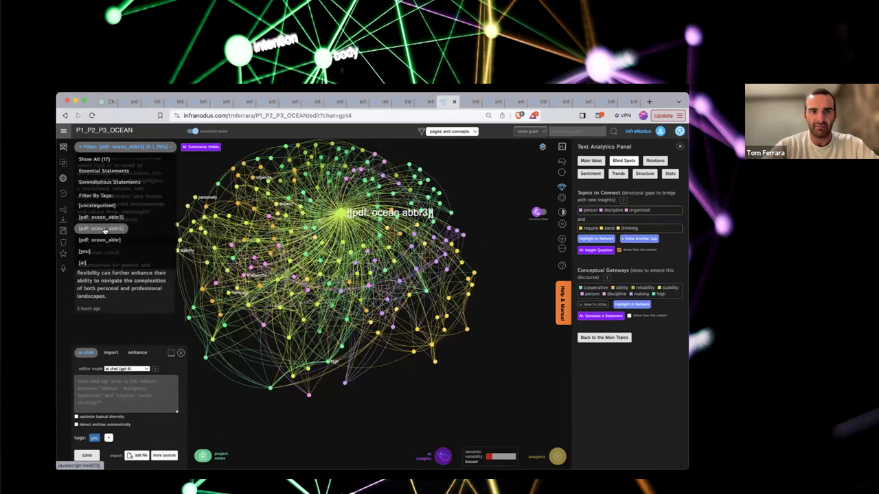
click(102, 239)
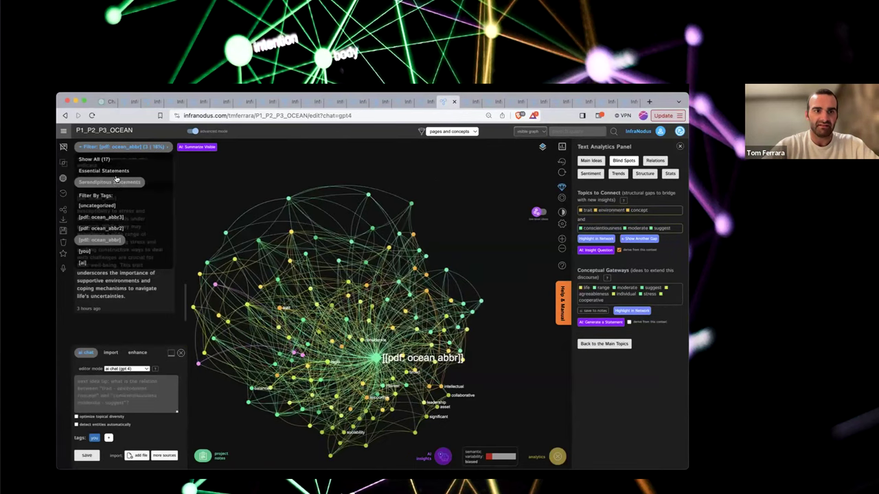
click(116, 172)
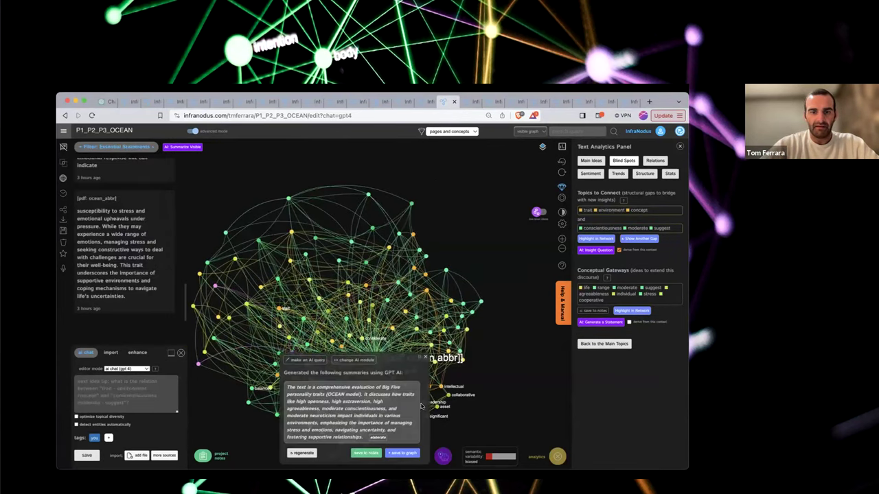
click(425, 358)
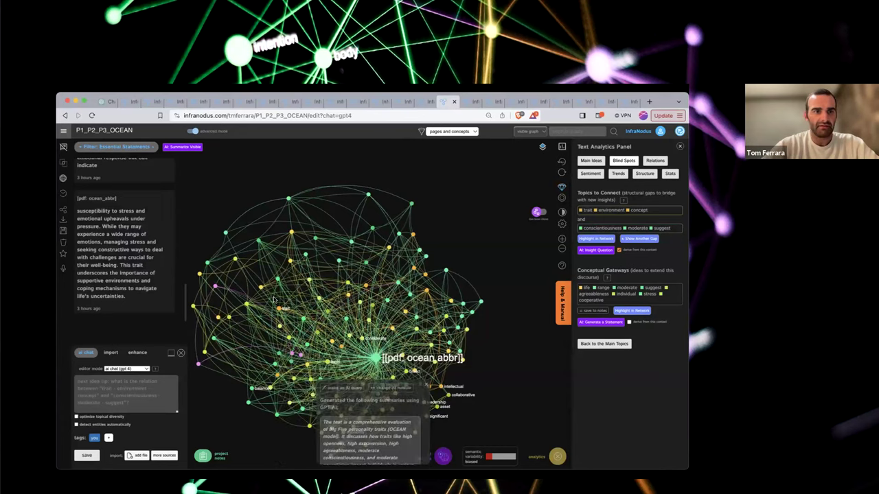
- Filter the graph to Serendipitous Statements and examine the matching [pdf: ocean_abbr] text
click(137, 148)
click(118, 183)
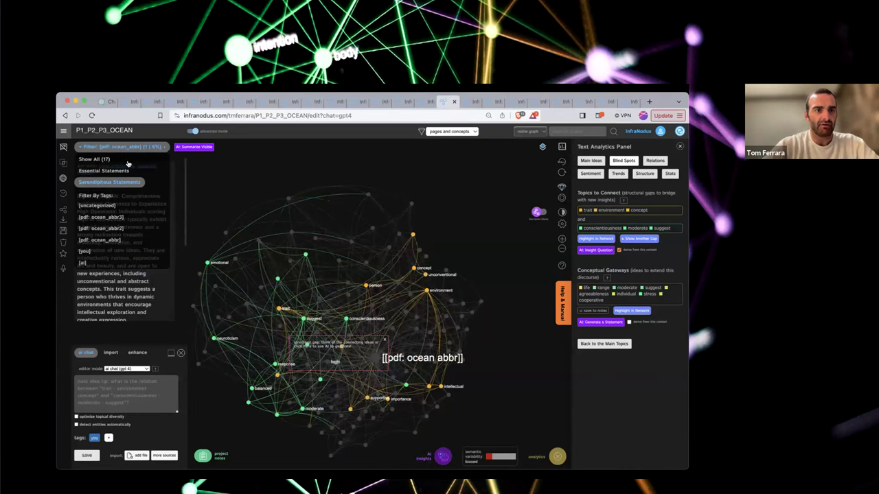
click(100, 154)
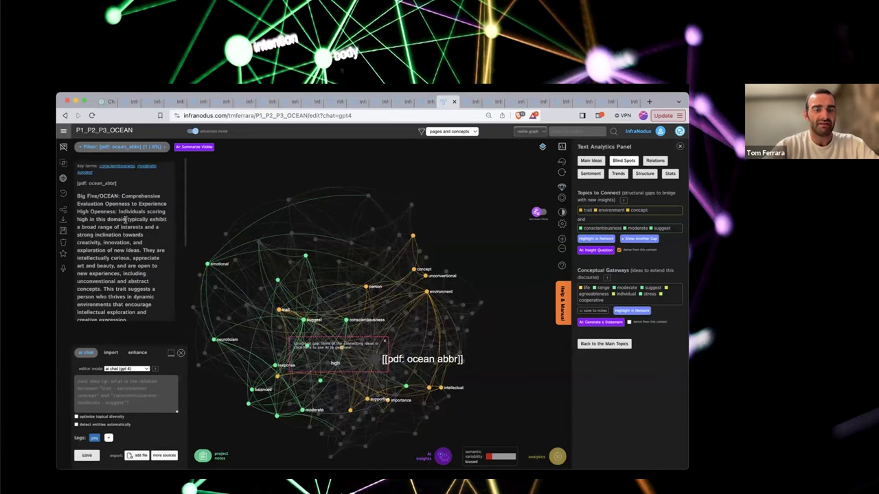
scroll(130, 218, down, 1)
scroll(129, 219, up, 1)
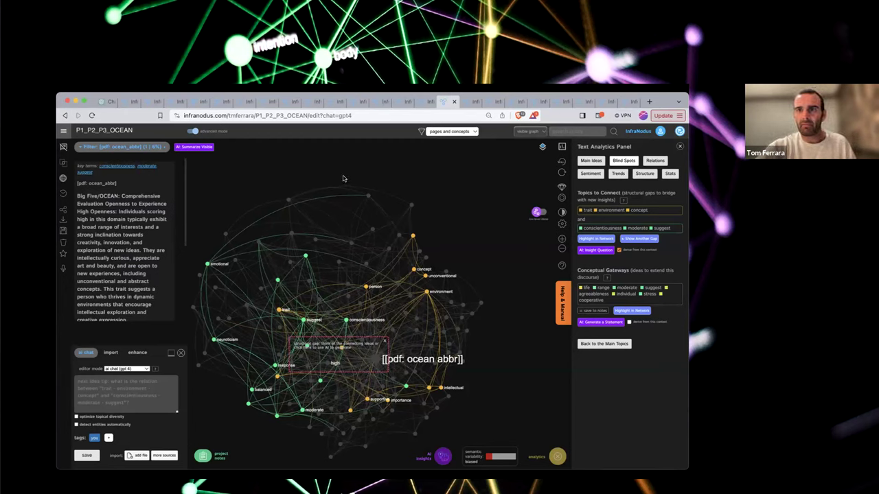
- View the addiction_ba_ent graph, switch to the resume_ex1 graph and hide its statements
click(538, 103)
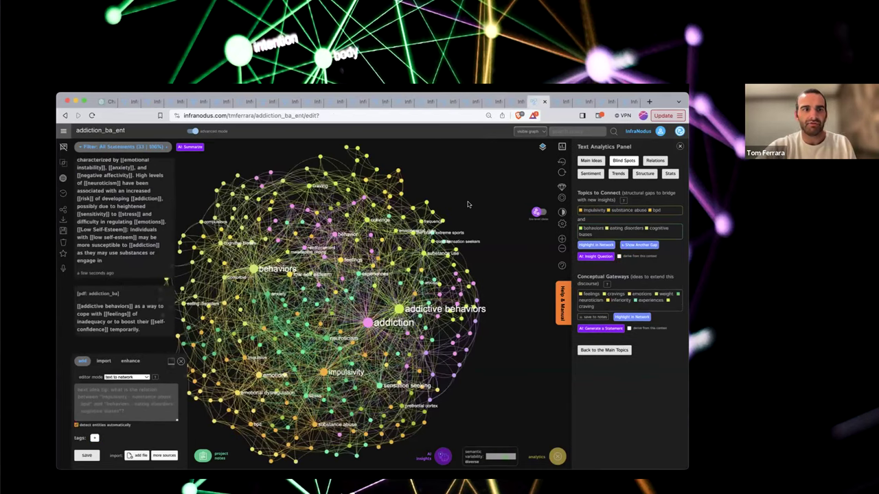
click(560, 103)
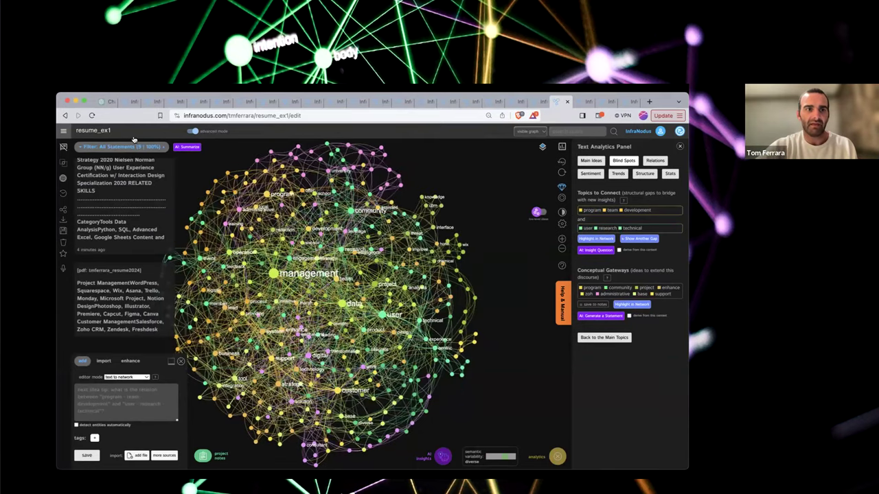
click(64, 163)
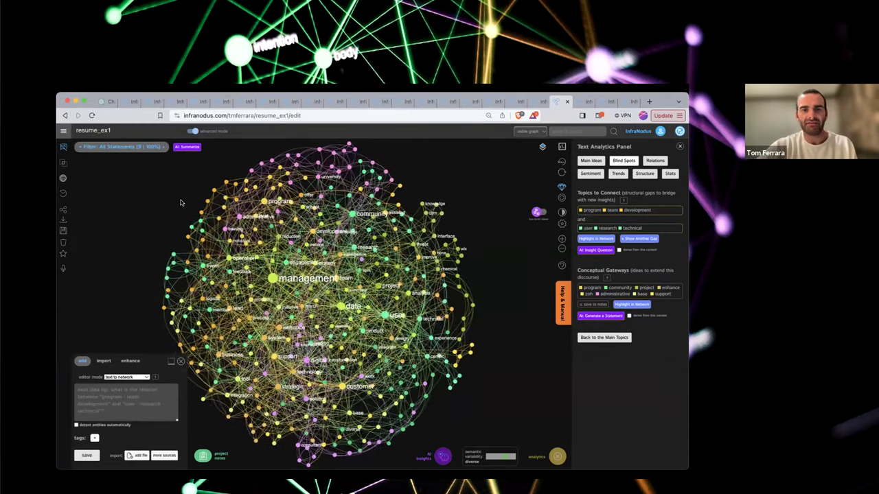
- Compare resume_ex1 with the P1_multitest_conn_words context and visualise how the two graphs intersect
click(63, 209)
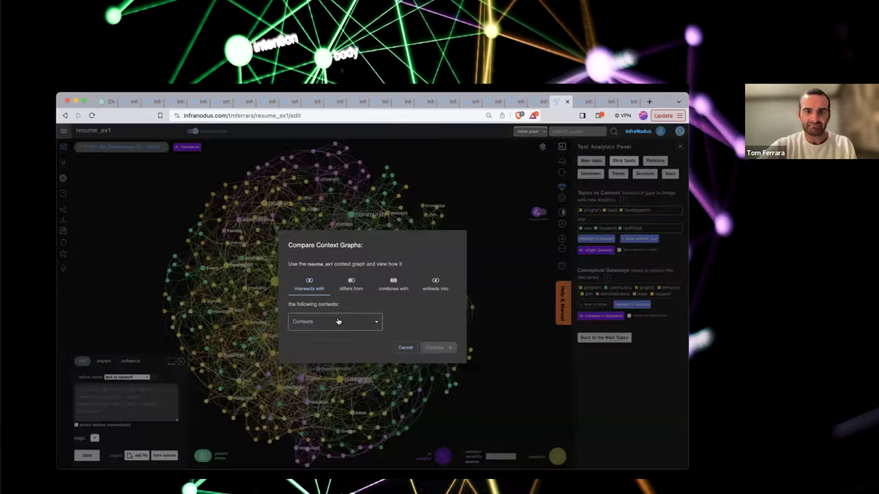
click(322, 320)
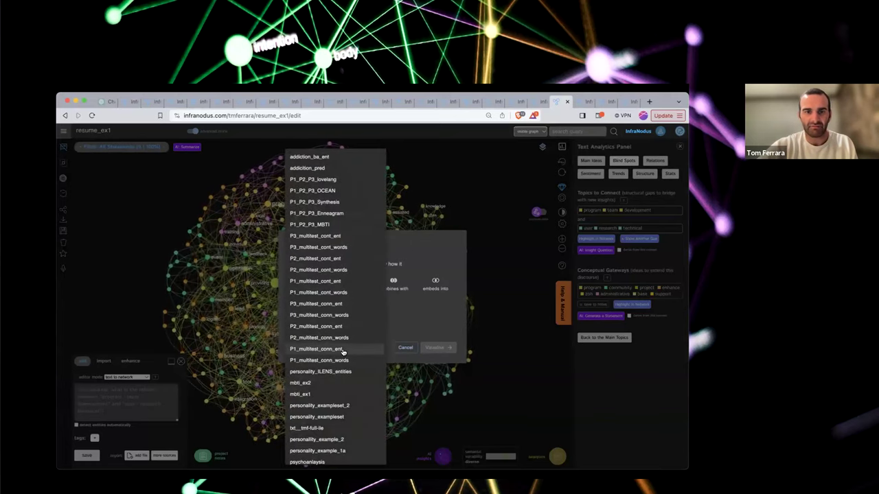
click(318, 359)
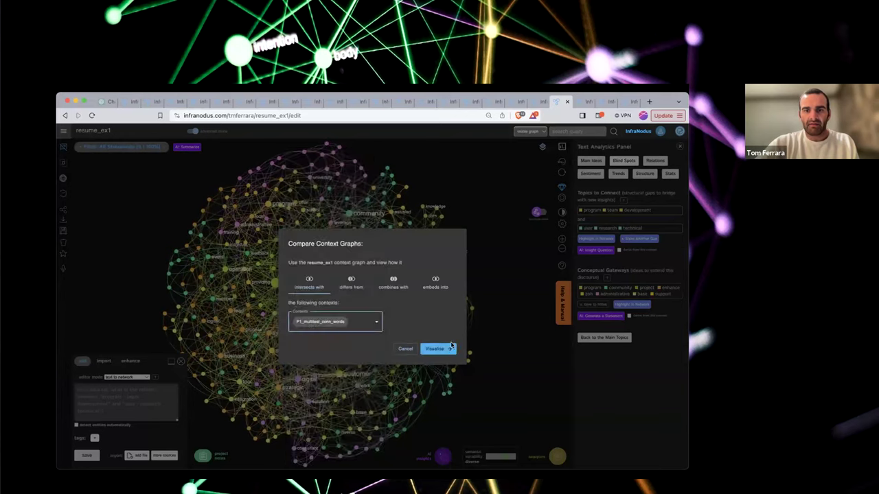
click(441, 349)
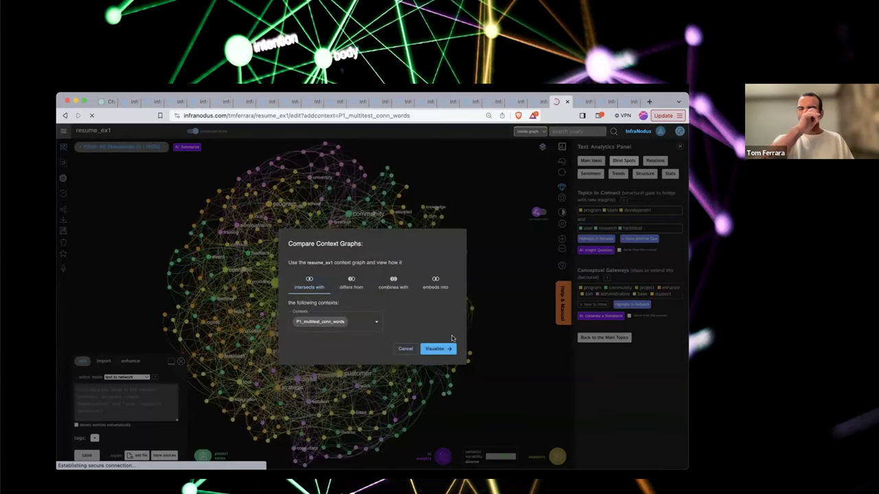
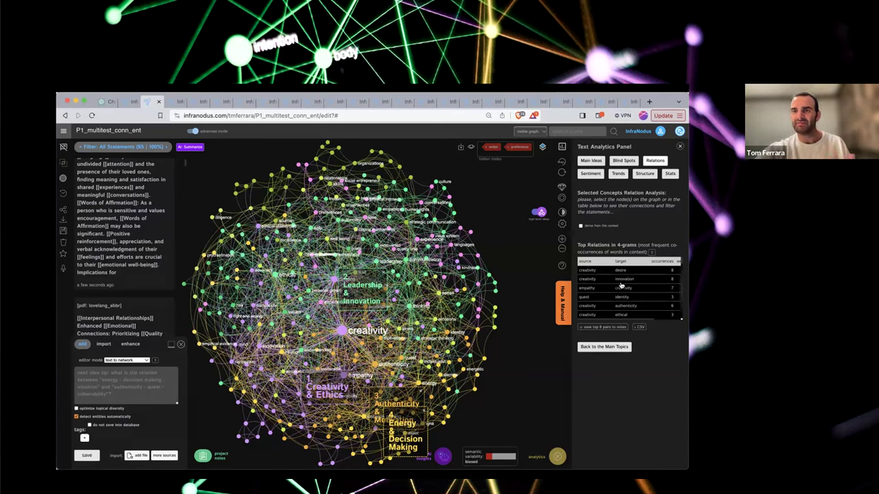
- Run the sentiment analysis on the P1_multitest_conn_ent graph
click(594, 176)
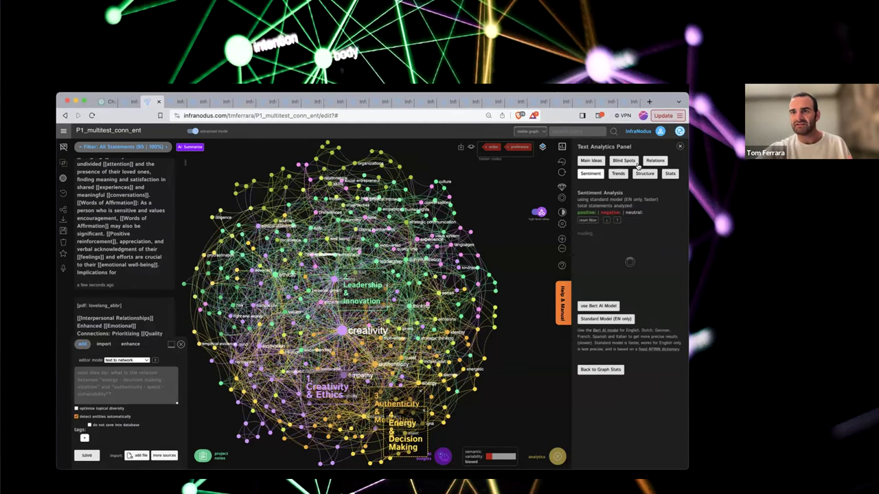